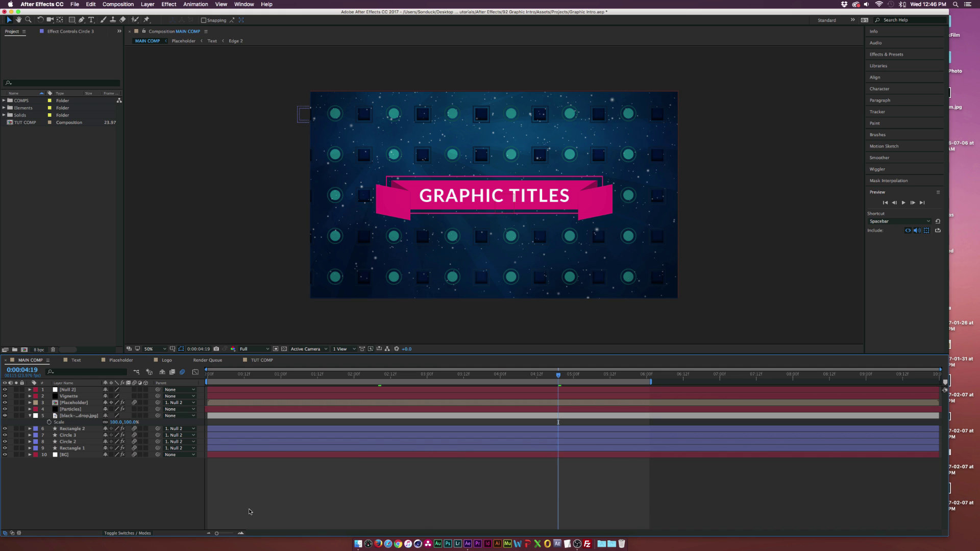
Create a black solid named BG at 1920 x 1080 px in TUT COMP
click(260, 360)
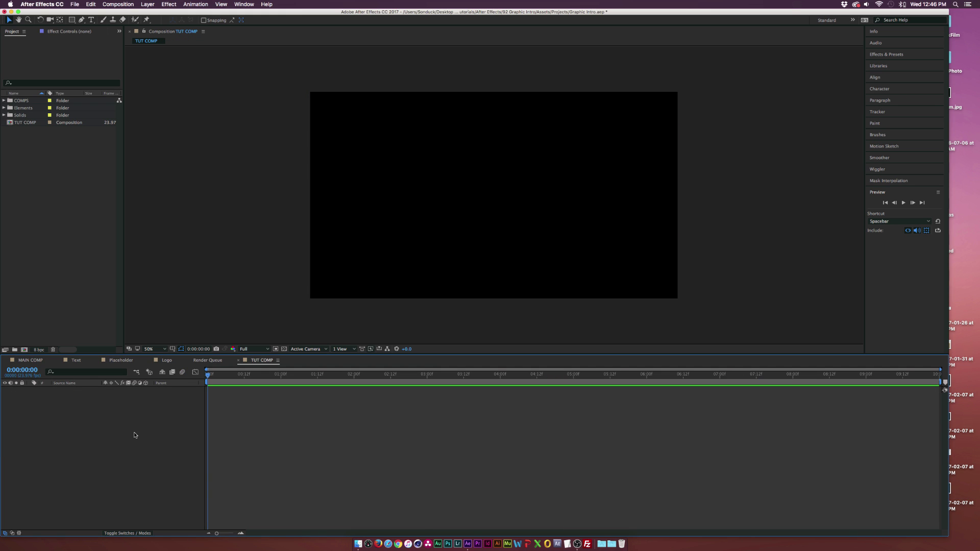
click(148, 4)
mouse_move(153, 13)
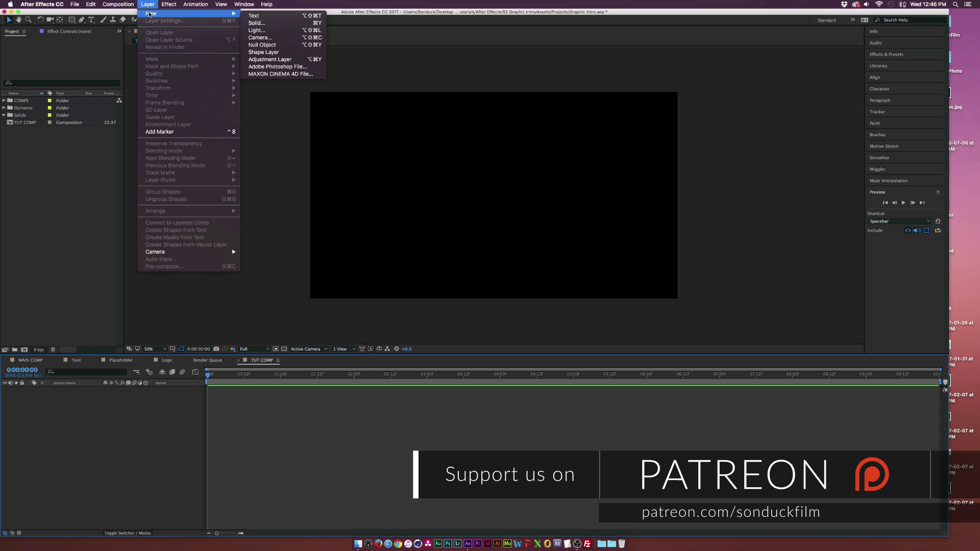
click(284, 23)
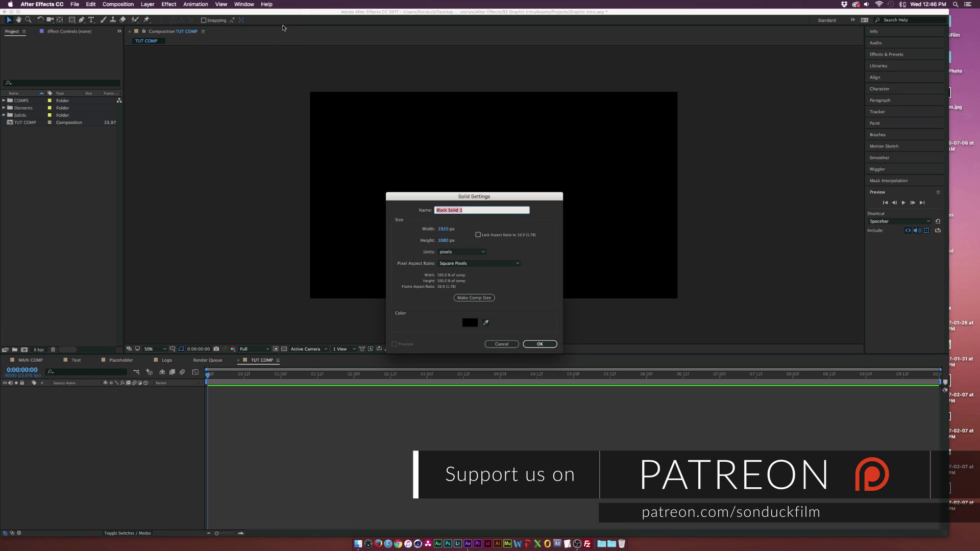
text(BG)
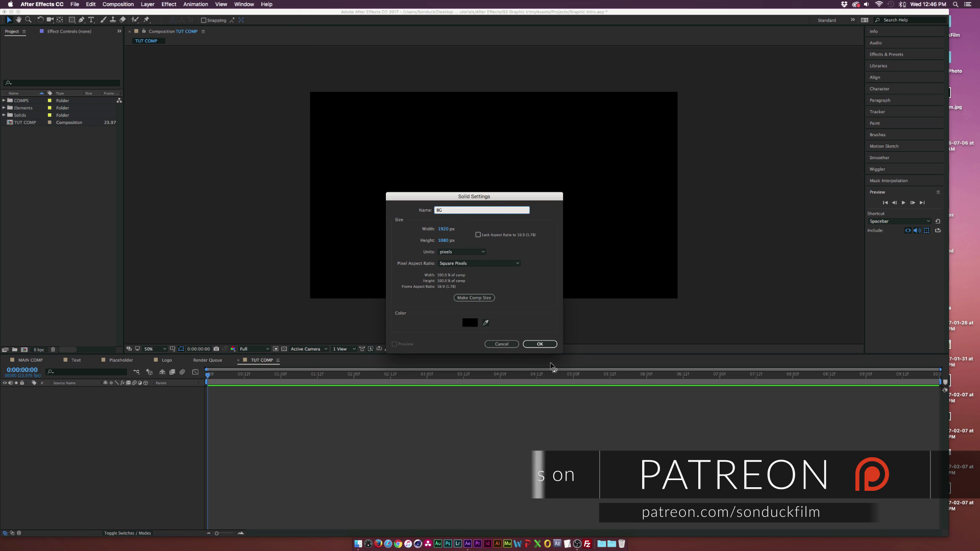
click(539, 344)
Apply Gradient Ramp to the BG layer and set its start color to 0775A3
click(169, 4)
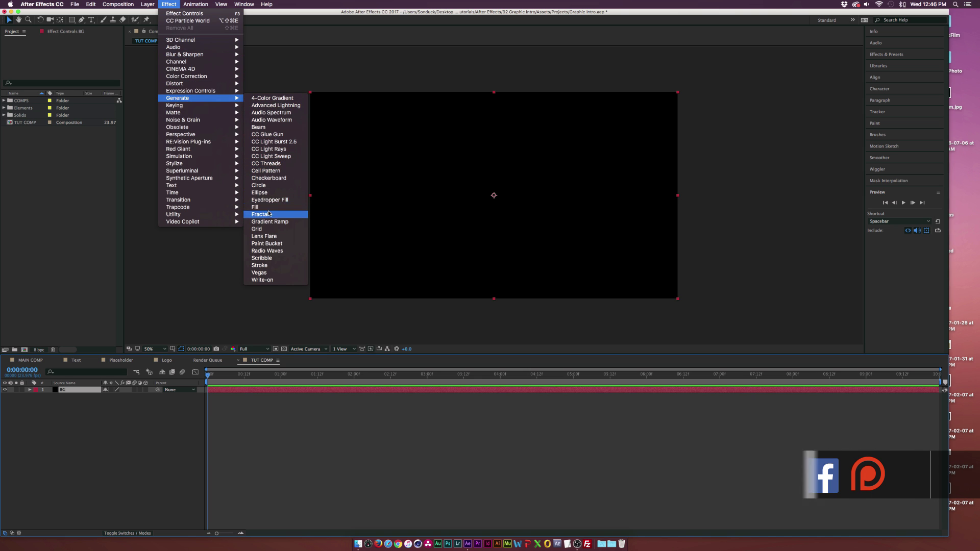
click(275, 215)
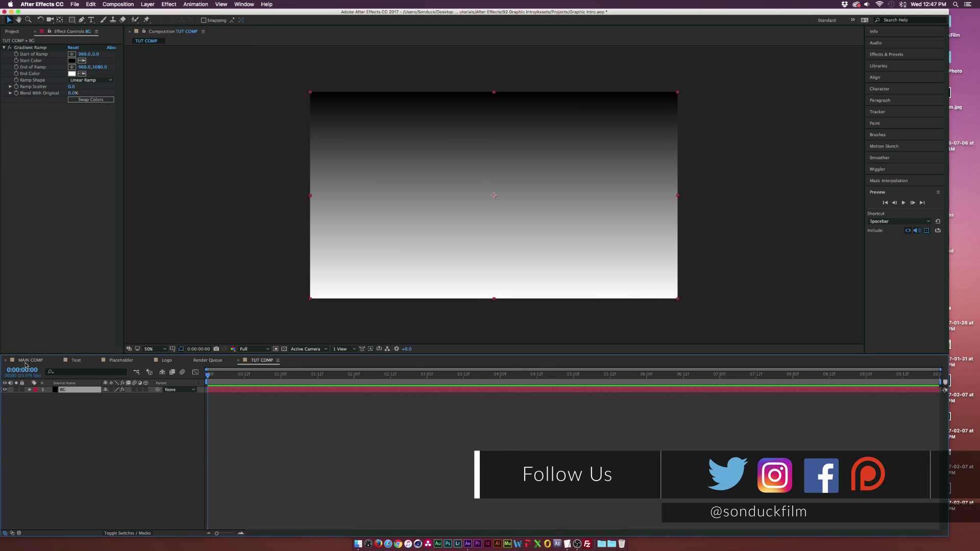
click(29, 361)
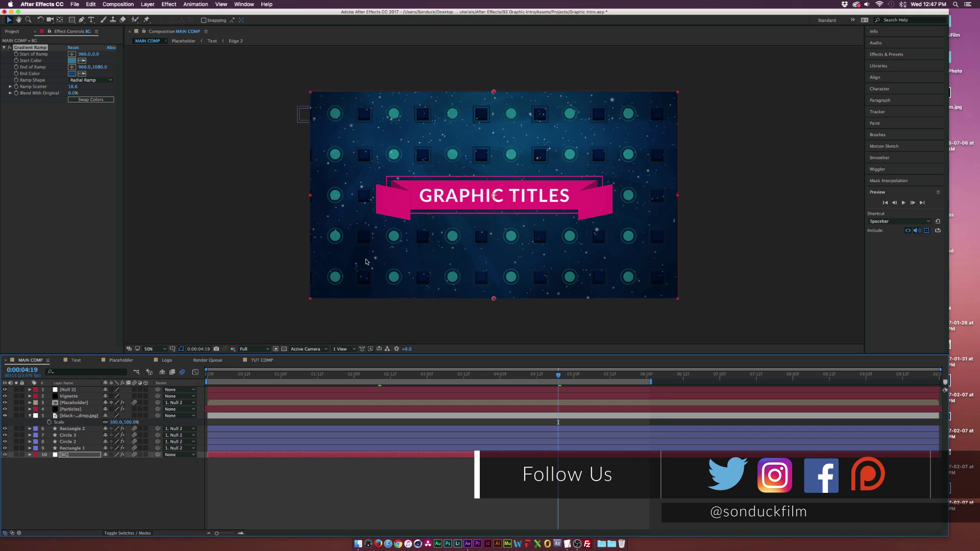
click(258, 360)
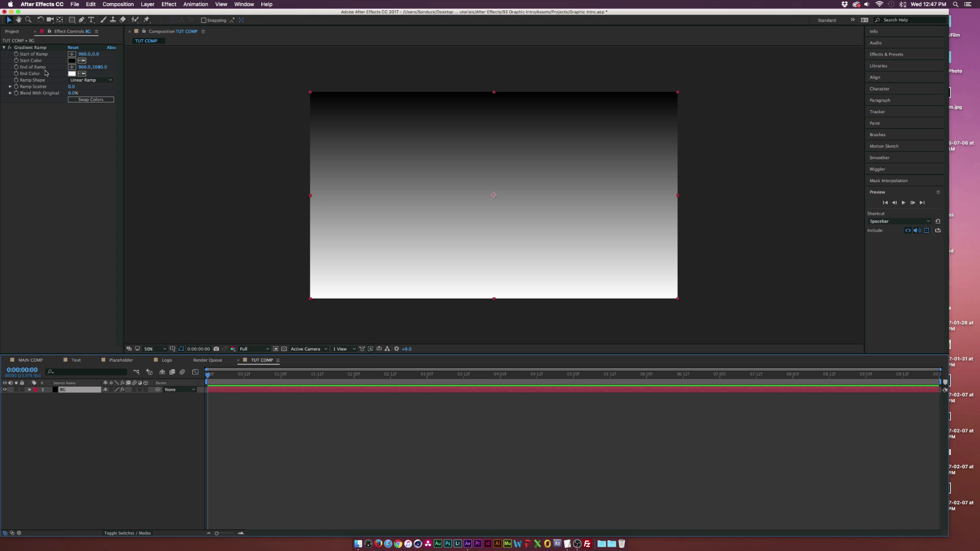
click(72, 61)
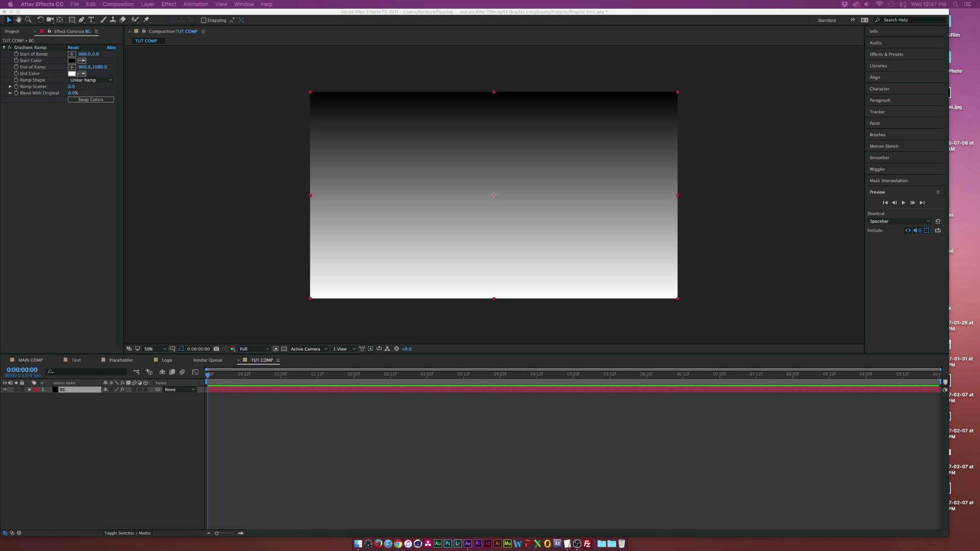
click(476, 263)
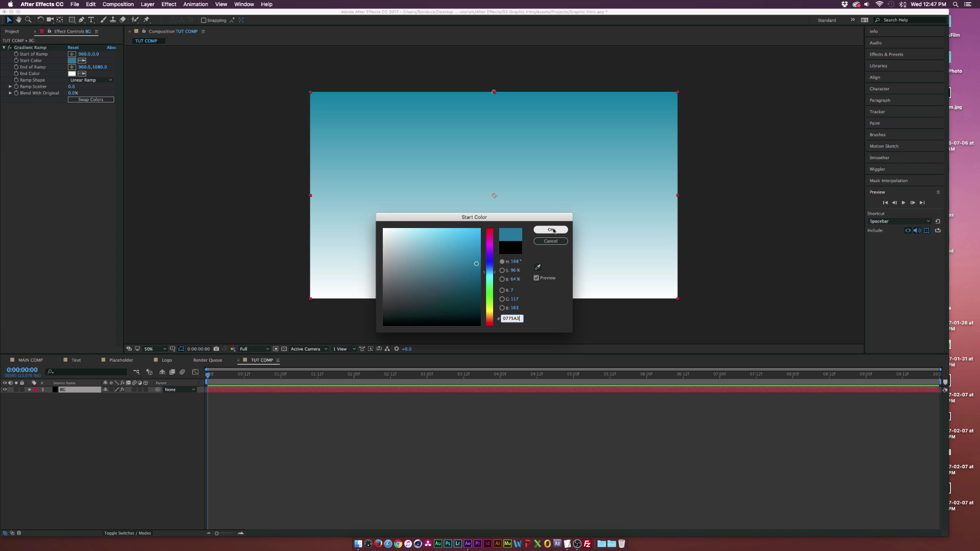
click(551, 231)
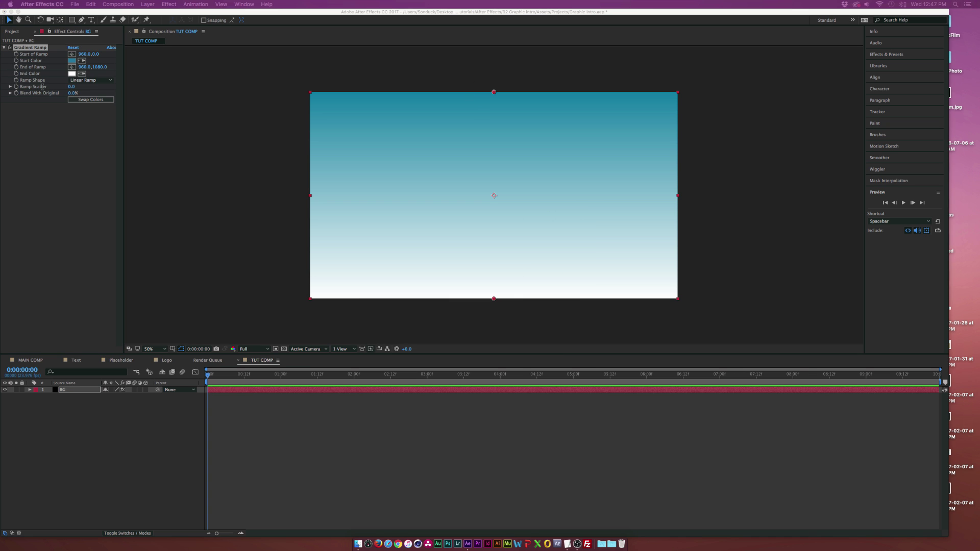
Set the gradient's end color to 023E6F and its ramp shape to Radial Ramp
click(73, 74)
click(73, 74)
text(023E6F)
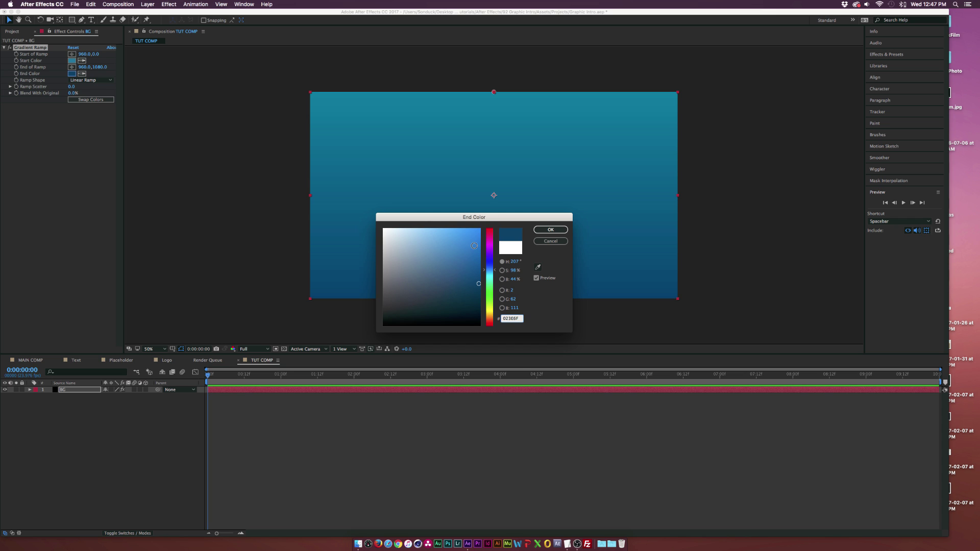
click(550, 229)
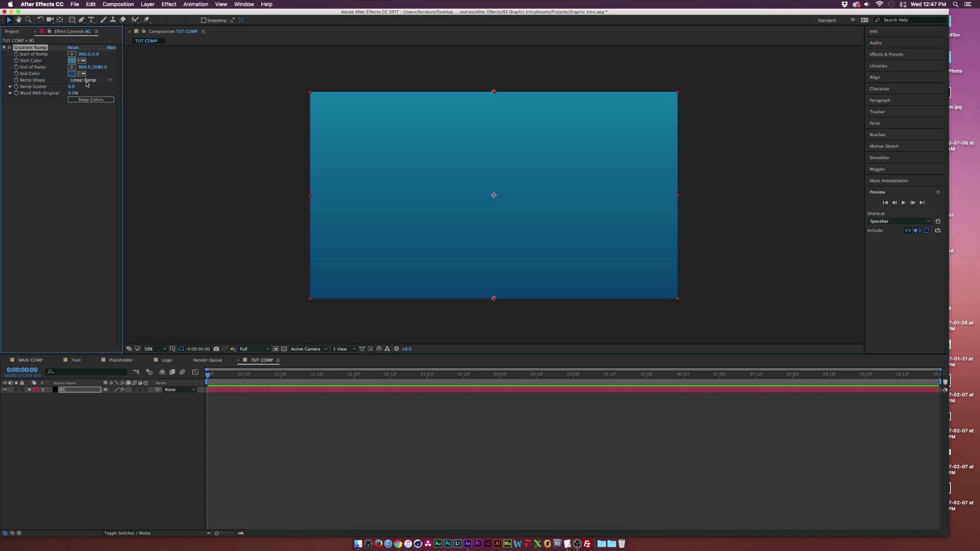
click(87, 80)
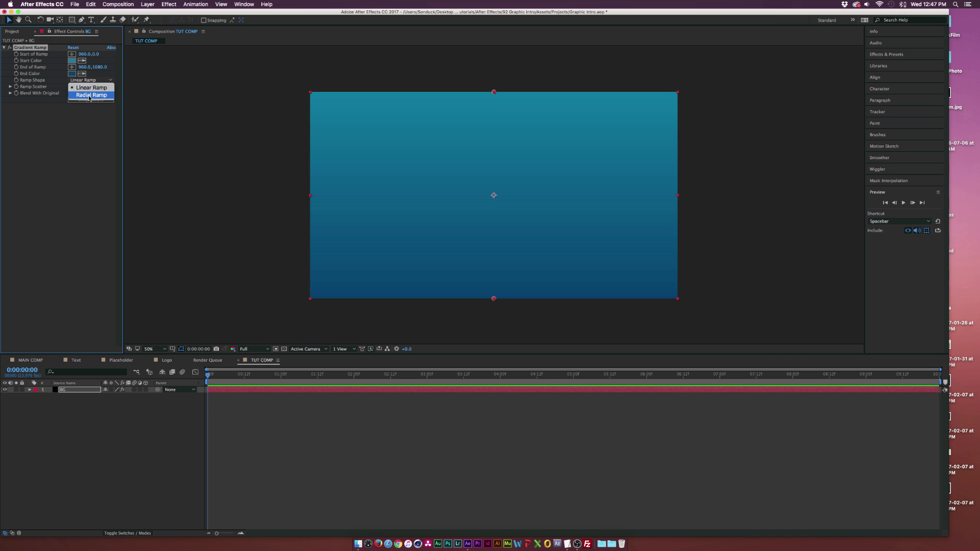
click(89, 95)
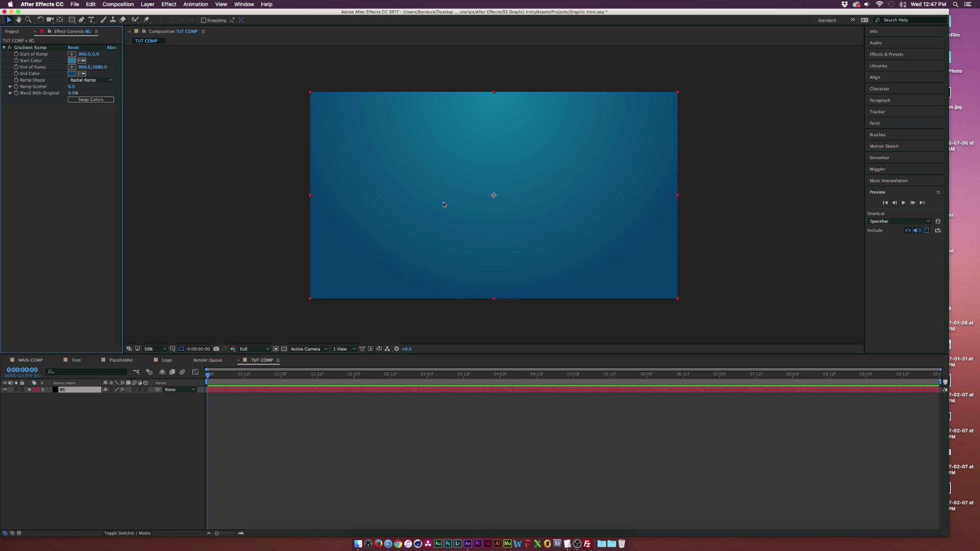
Set the ramp scatter of the BG gradient to 74.0 to reduce banding
click(156, 349)
click(365, 234)
key(shift+slash)
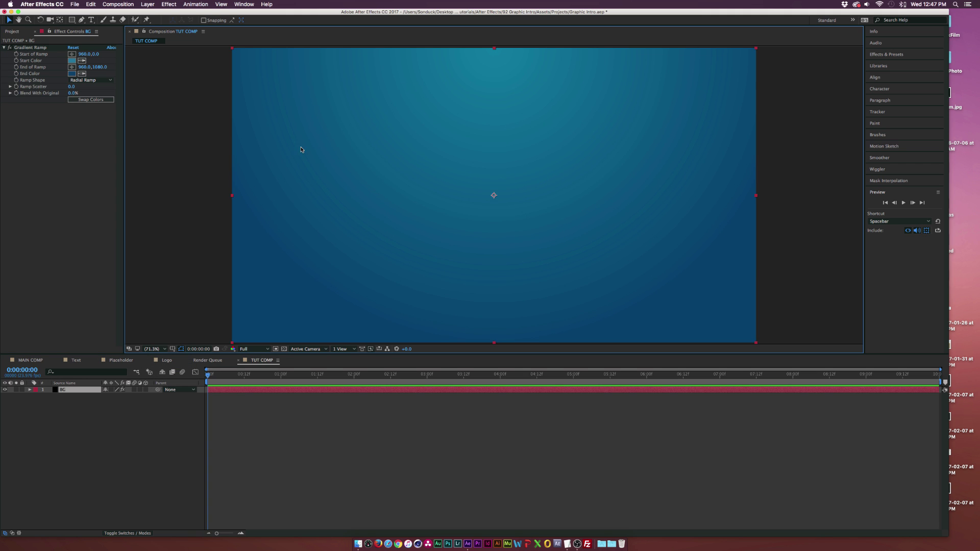
drag(71, 86, 137, 91)
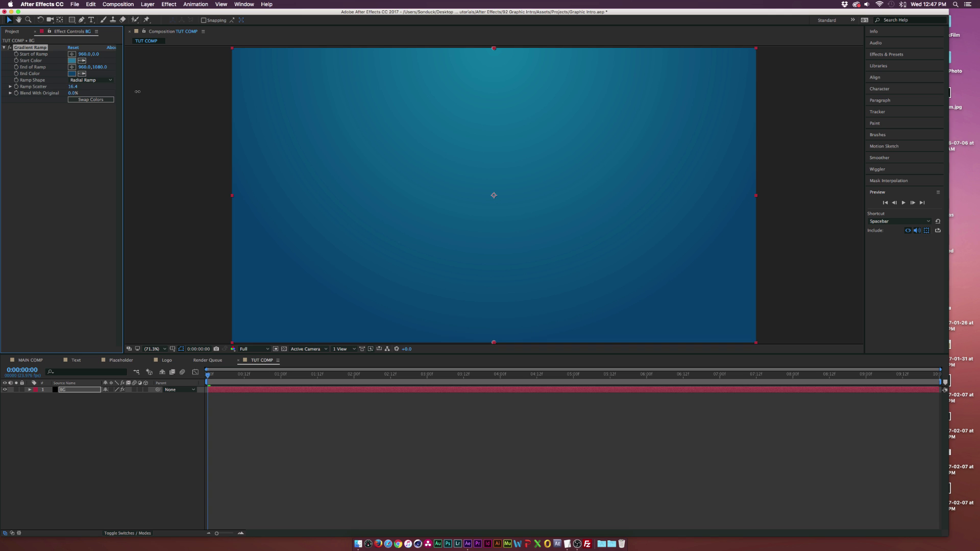
drag(302, 100, 298, 105)
click(85, 205)
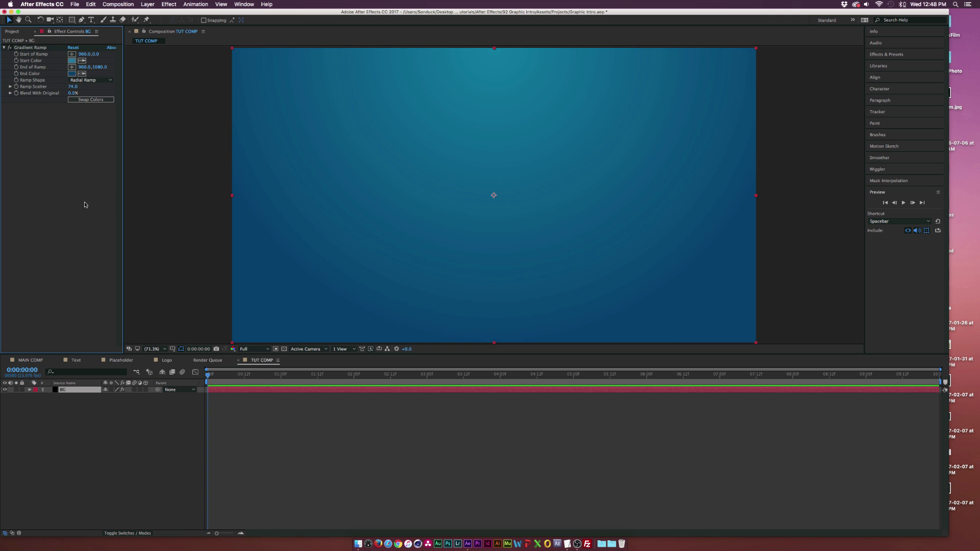
Create a black solid named Vignette above the BG layer
click(106, 437)
click(146, 5)
mouse_move(148, 13)
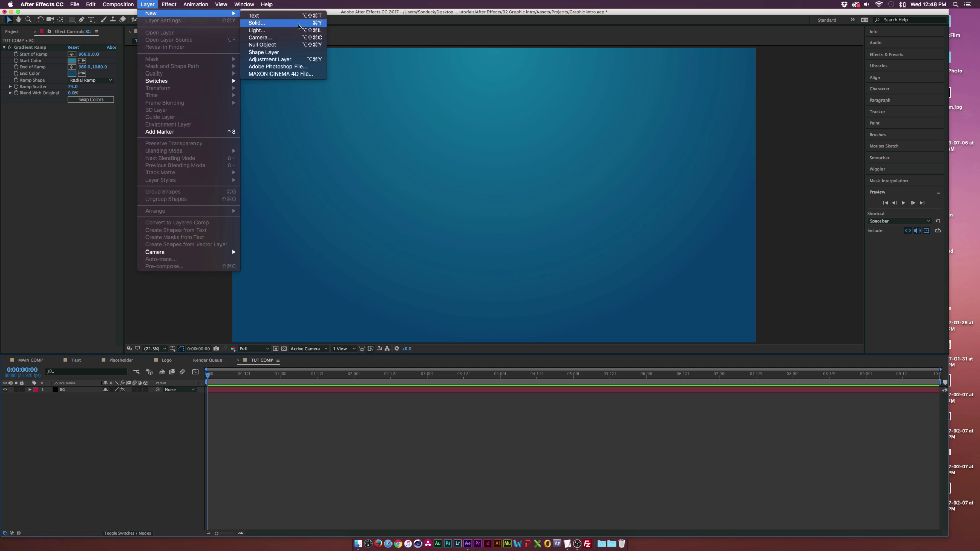
click(284, 23)
text(Vignette)
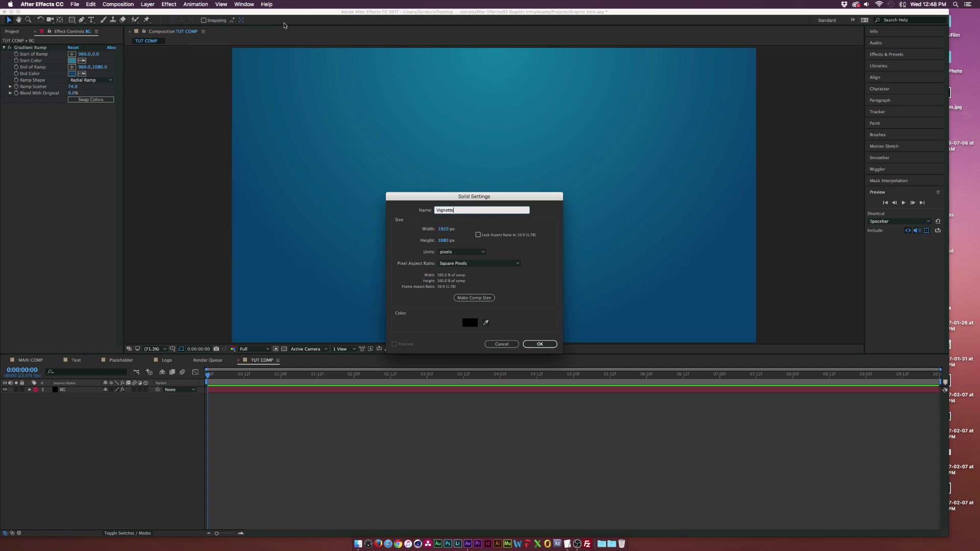
key(Return)
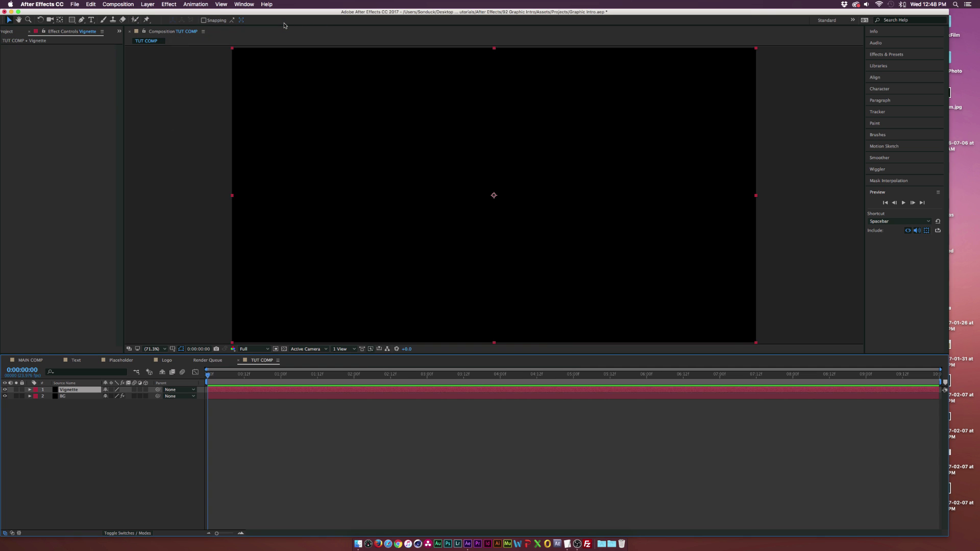
Add a full-frame elliptical mask to the Vignette layer and set its mode to Subtract
drag(72, 19, 94, 37)
double_click(72, 20)
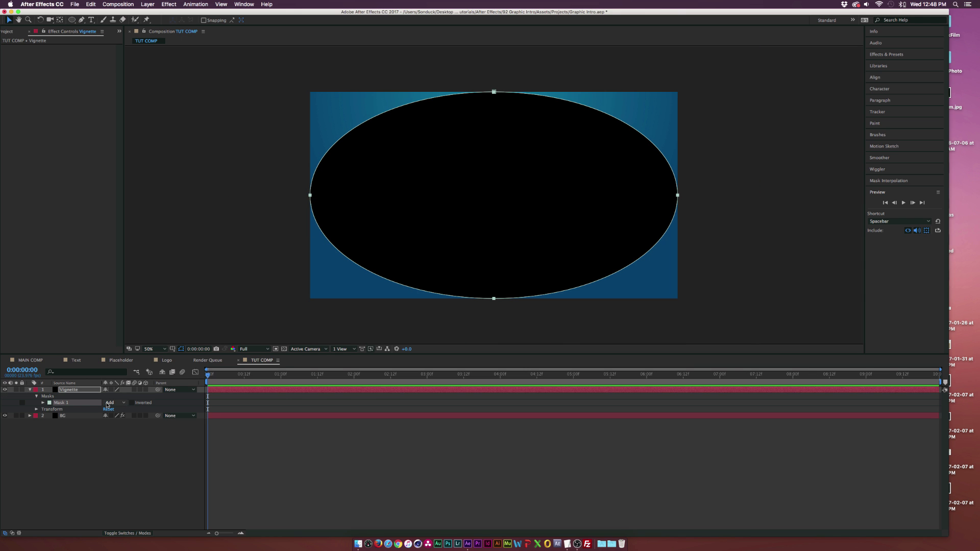
click(113, 403)
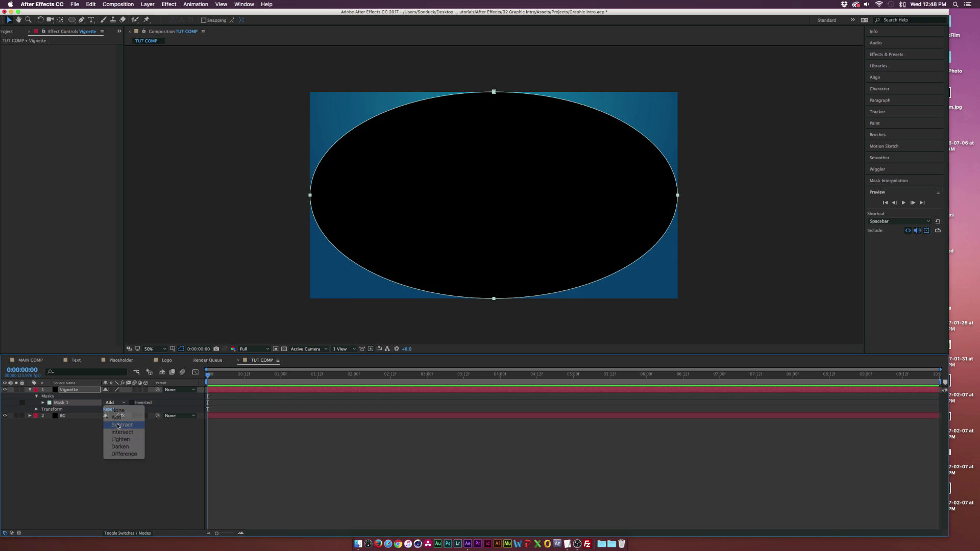
click(117, 425)
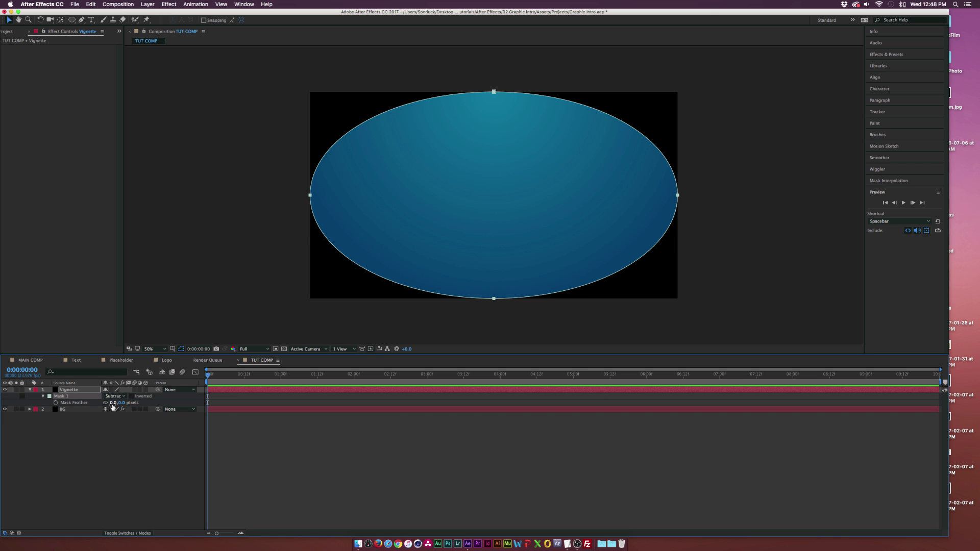
Feather the vignette mask by 552 pixels and lower the Vignette layer's opacity to 42%
key(f)
drag(180, 402, 222, 402)
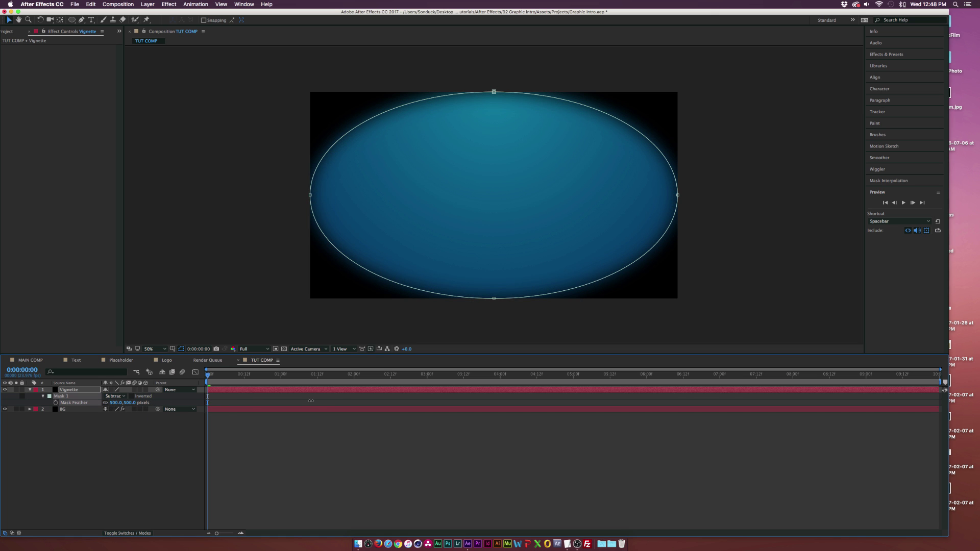
drag(311, 400, 315, 401)
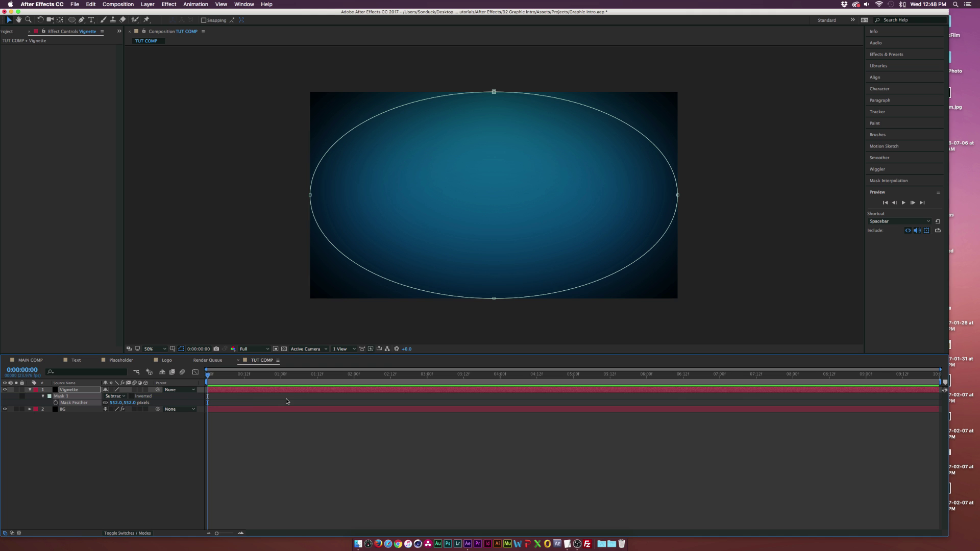
key(t)
drag(107, 396, 87, 396)
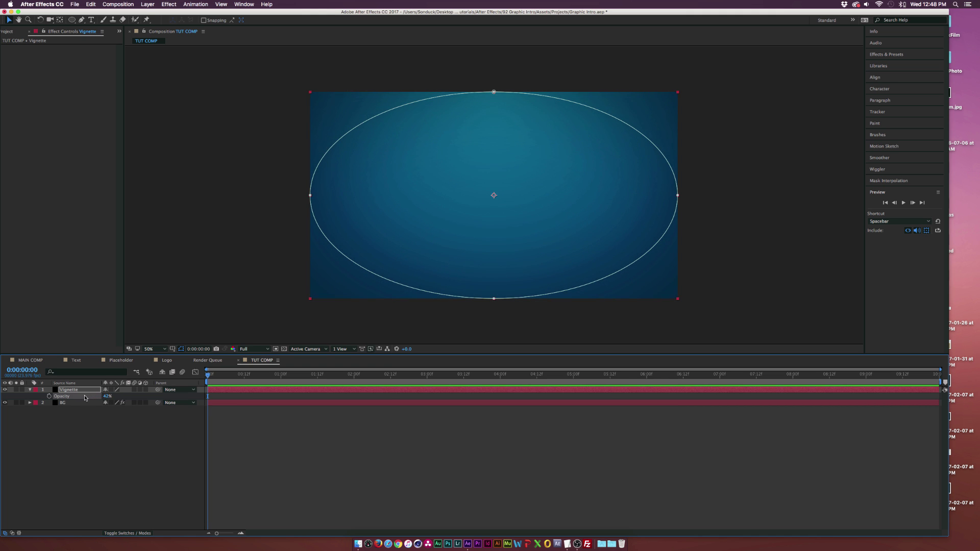
Set the vignette mask's expansion to 17 pixels and its feather to 520 pixels
key(m)
key(m)
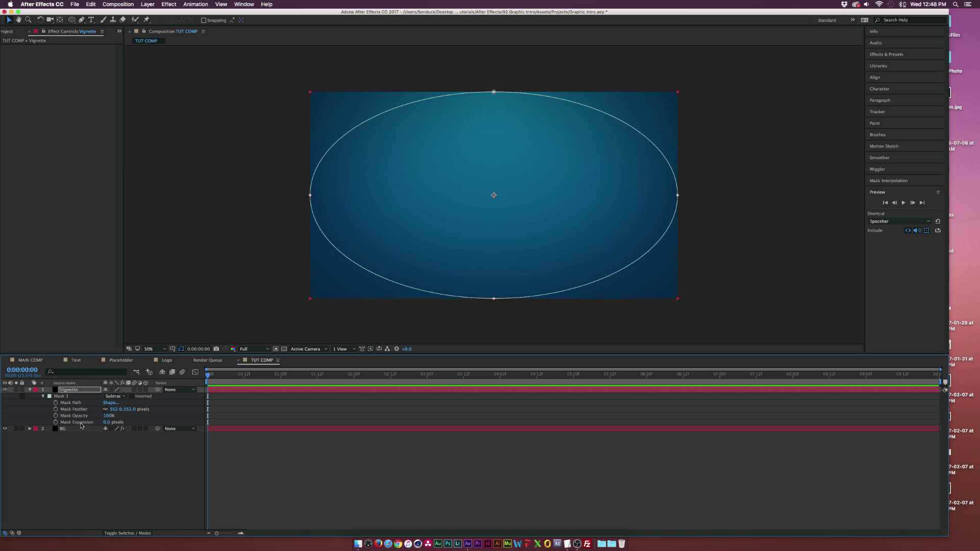
drag(105, 423, 133, 422)
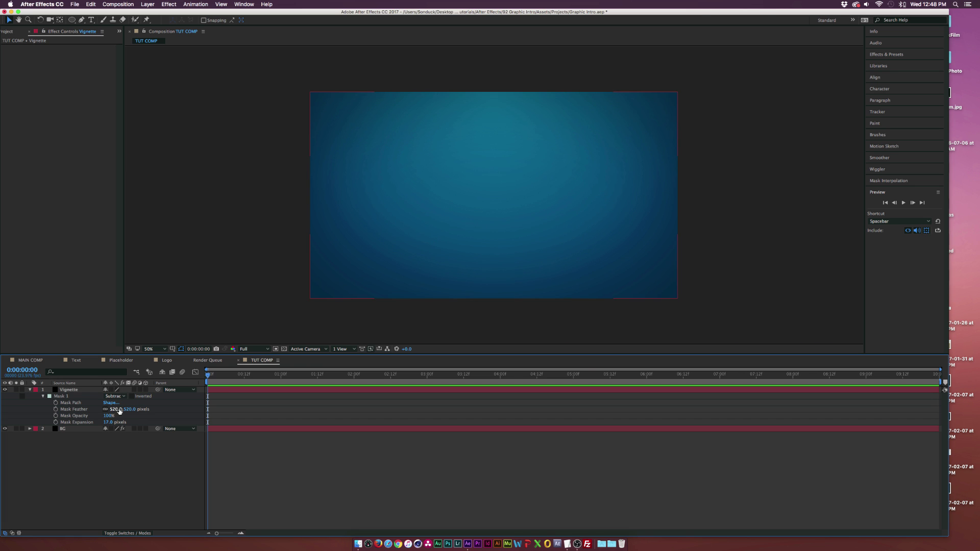
click(77, 411)
click(76, 422)
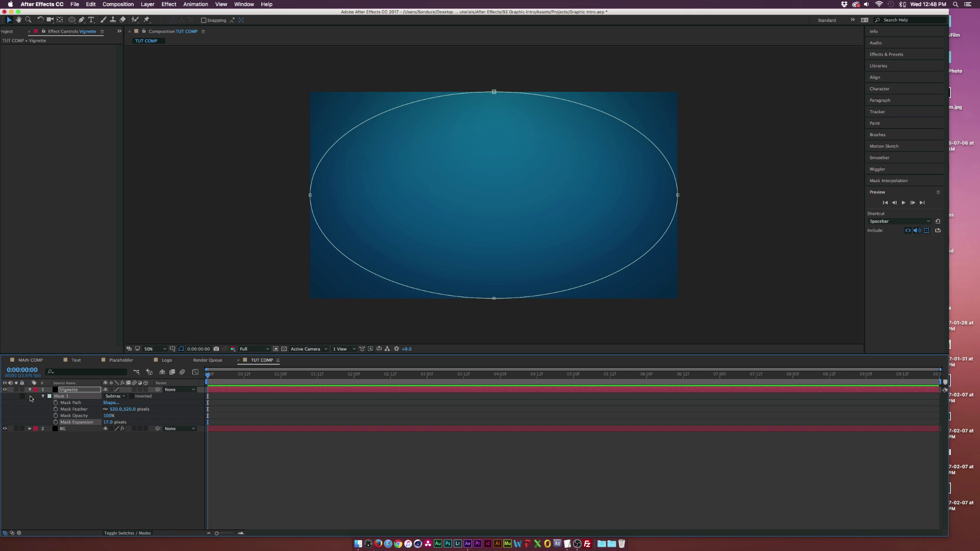
Set the Vignette layer's opacity to 50% and collapse its properties
click(5, 391)
key(t)
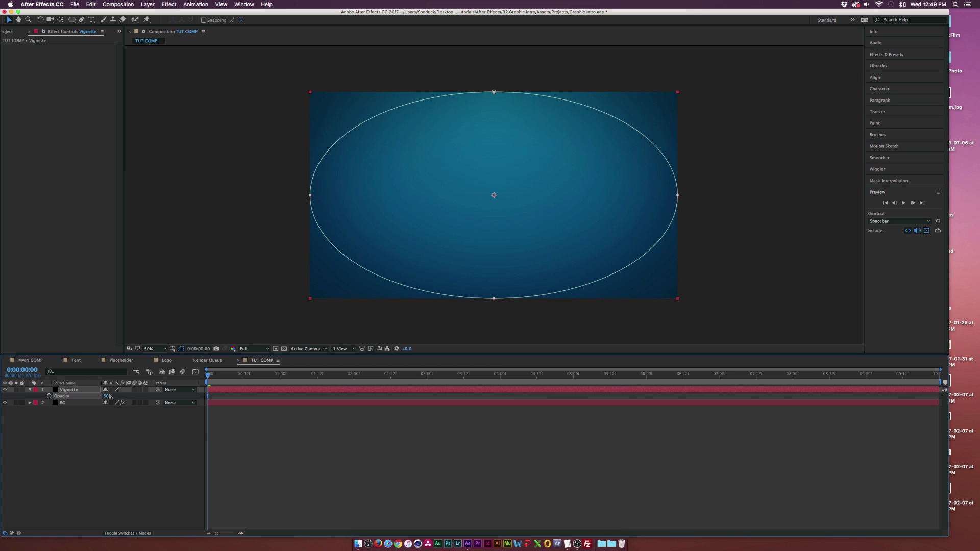
click(101, 442)
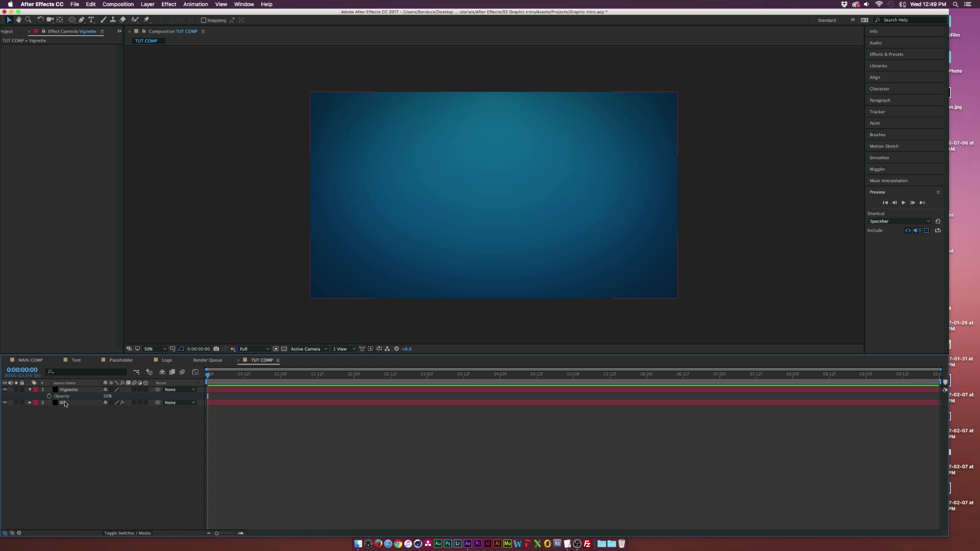
click(30, 389)
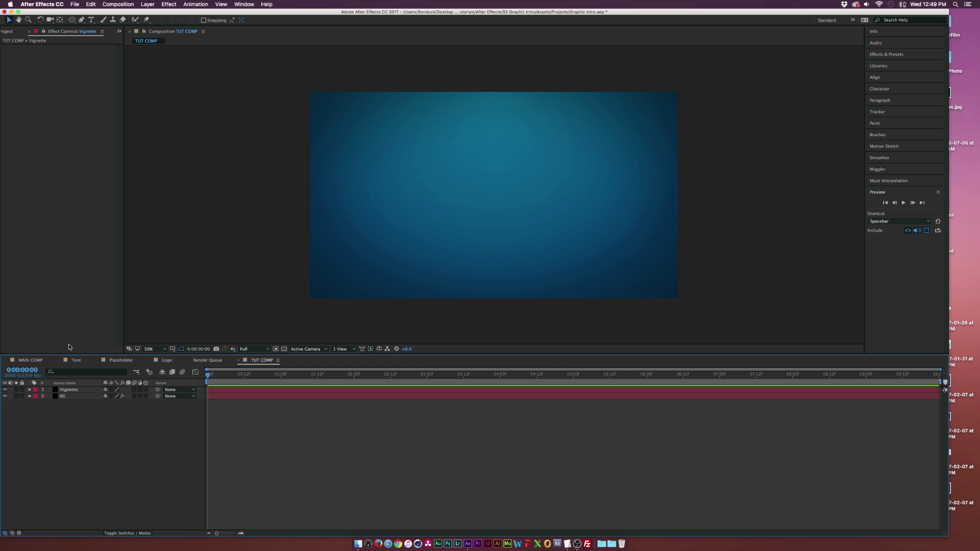
Check the finished design in MAIN COMP for reference and return to TUT COMP
click(32, 360)
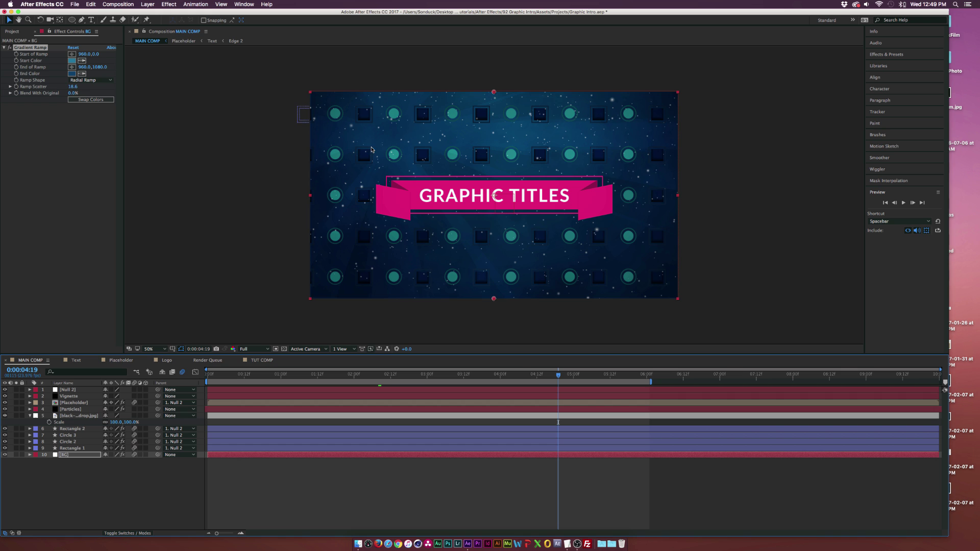
click(260, 360)
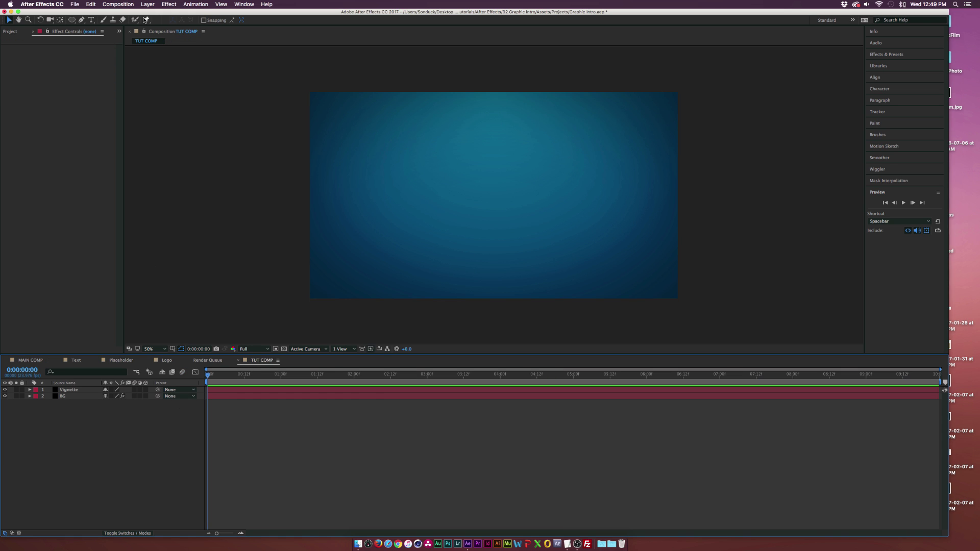
Draw a small square shape with the Rectangle tool near the composition's upper-left corner
click(73, 20)
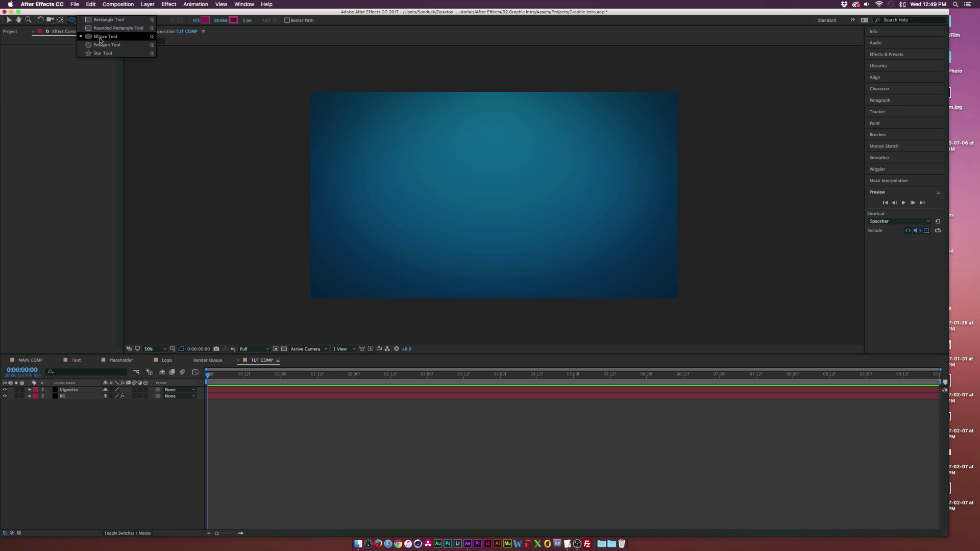
click(97, 21)
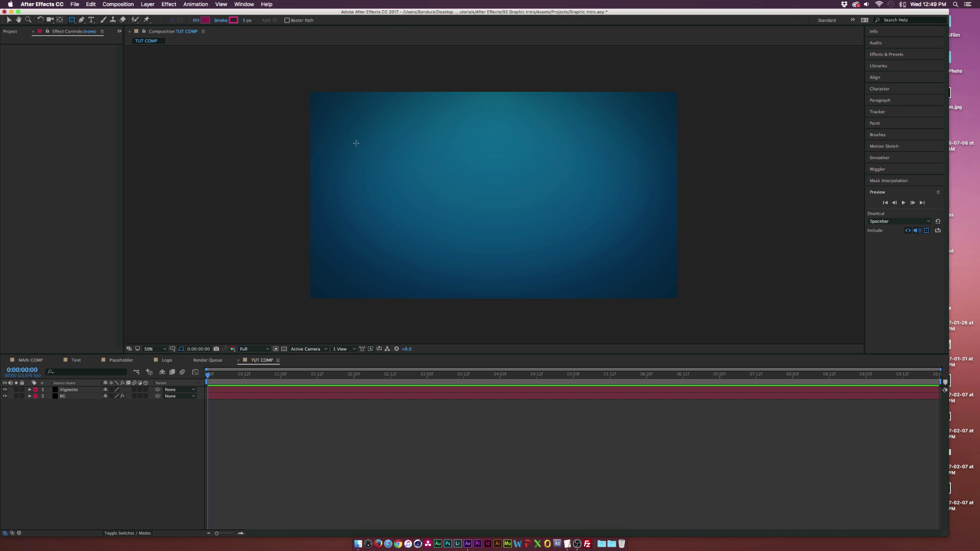
drag(352, 139, 356, 127)
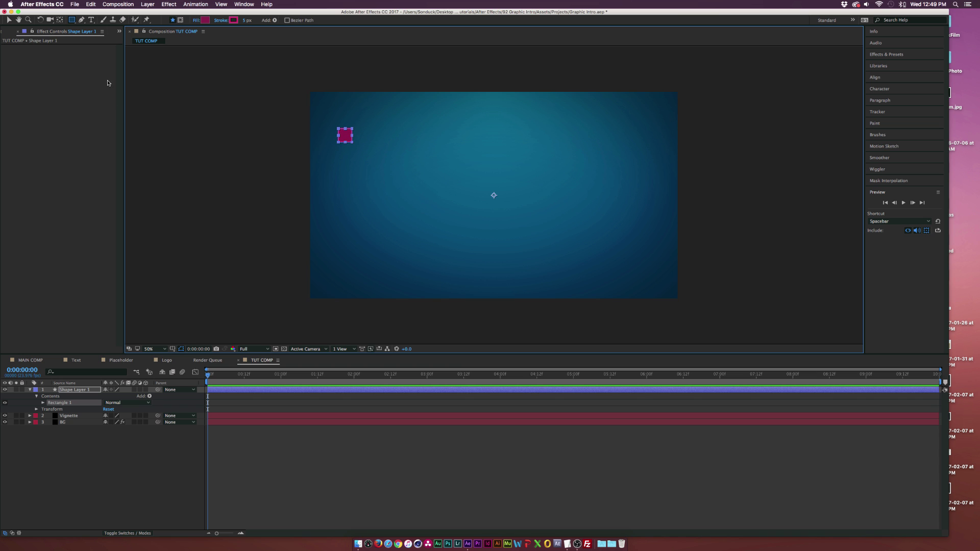
Show the Title/Action Safe guides and centre the square on the action-safe frame's upper-left corner
key(v)
drag(346, 137, 336, 124)
click(173, 349)
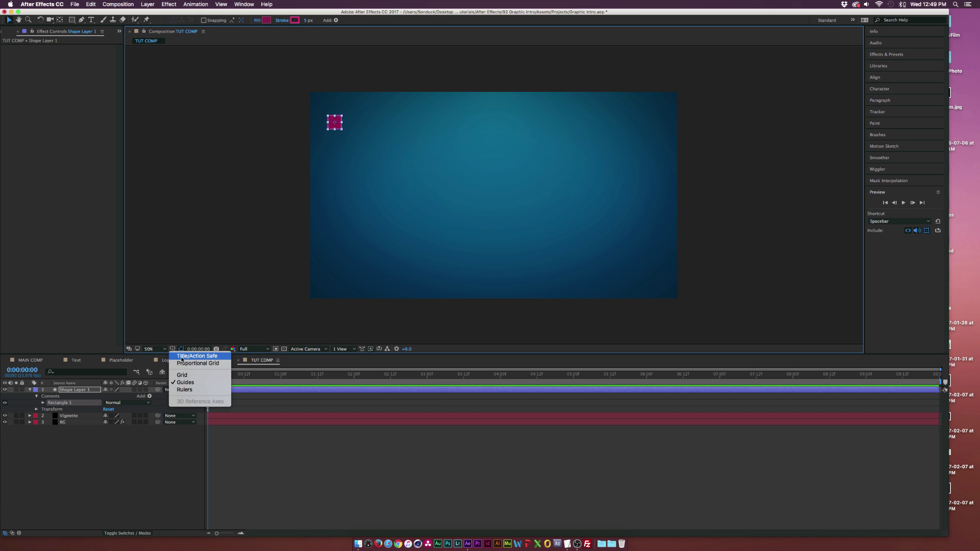
click(181, 356)
mouse_move(337, 123)
mouse_down()
mouse_move(332, 104)
mouse_move(348, 113)
mouse_move(328, 111)
mouse_up()
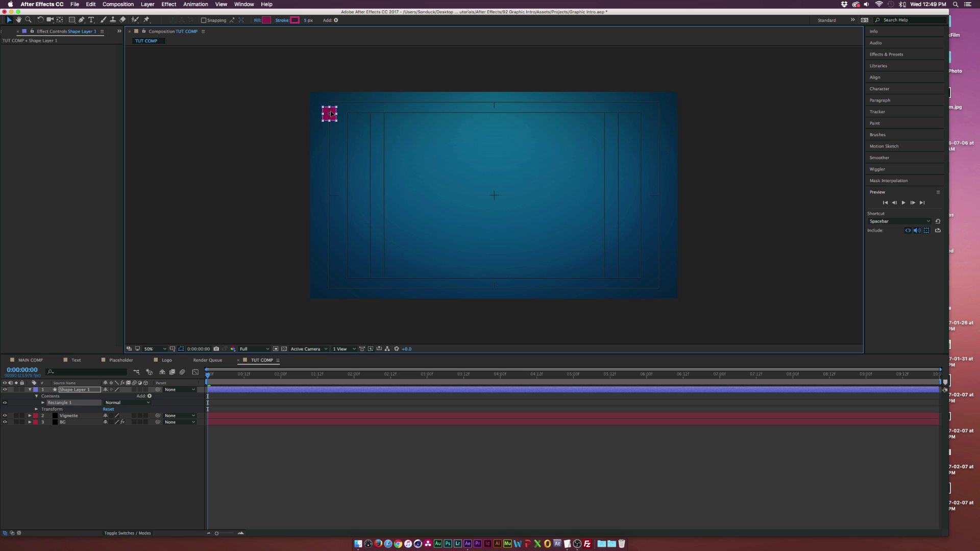
Fill the square with colour 013168, set its stroke to none, and hide the safe guides
key(shift+slash)
click(266, 20)
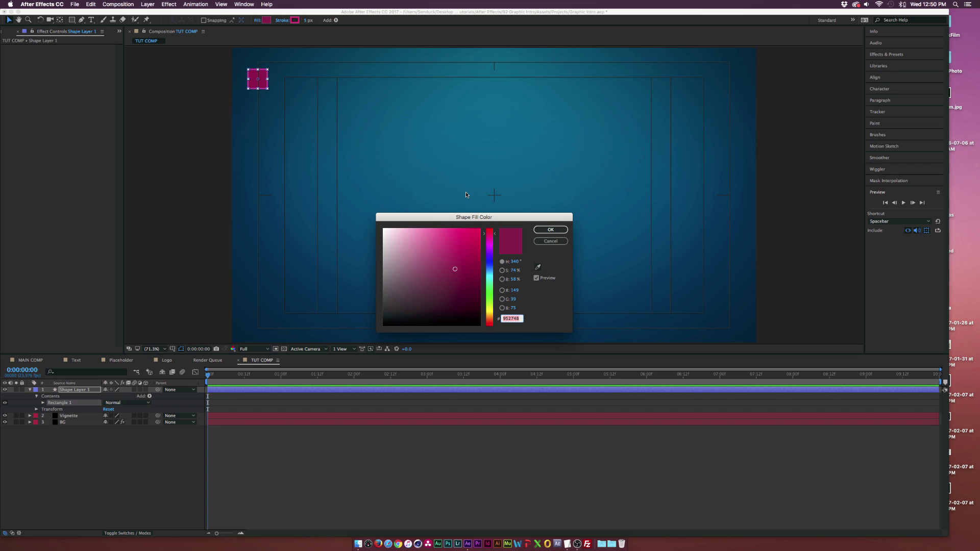
text(013168)
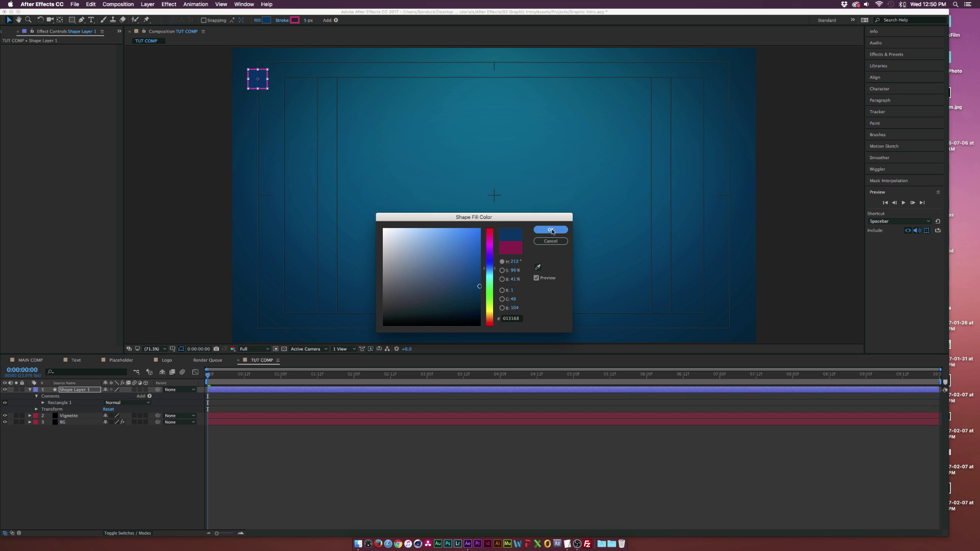
click(550, 229)
click(282, 20)
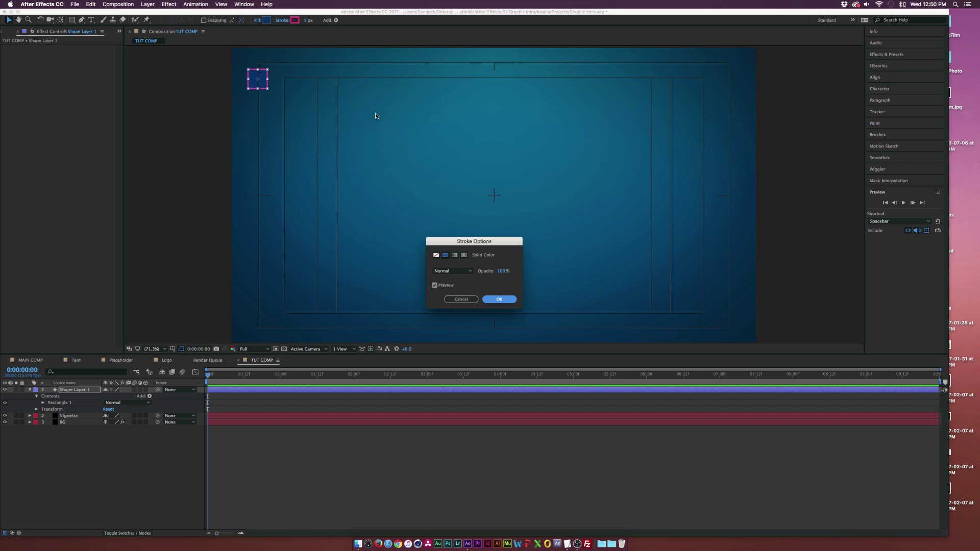
click(436, 256)
click(499, 299)
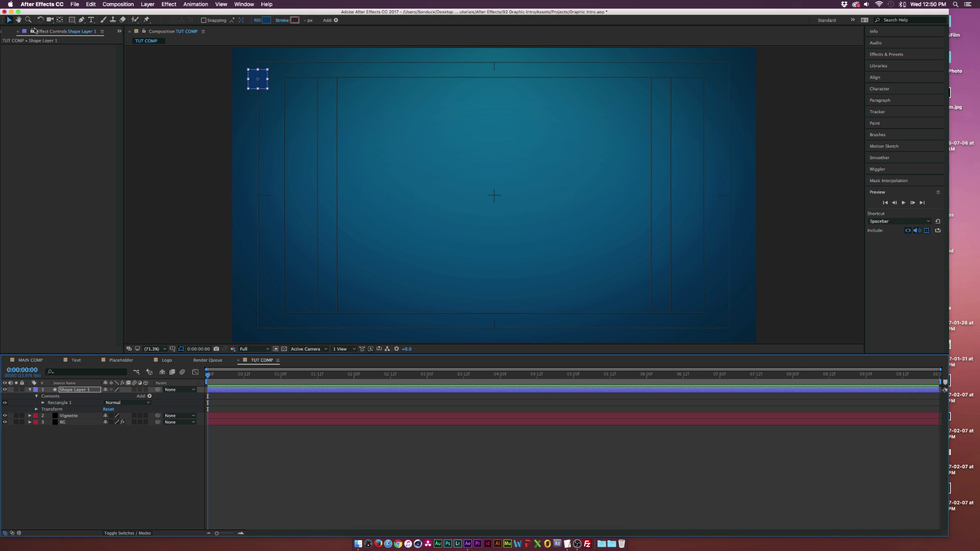
key(apostrophe)
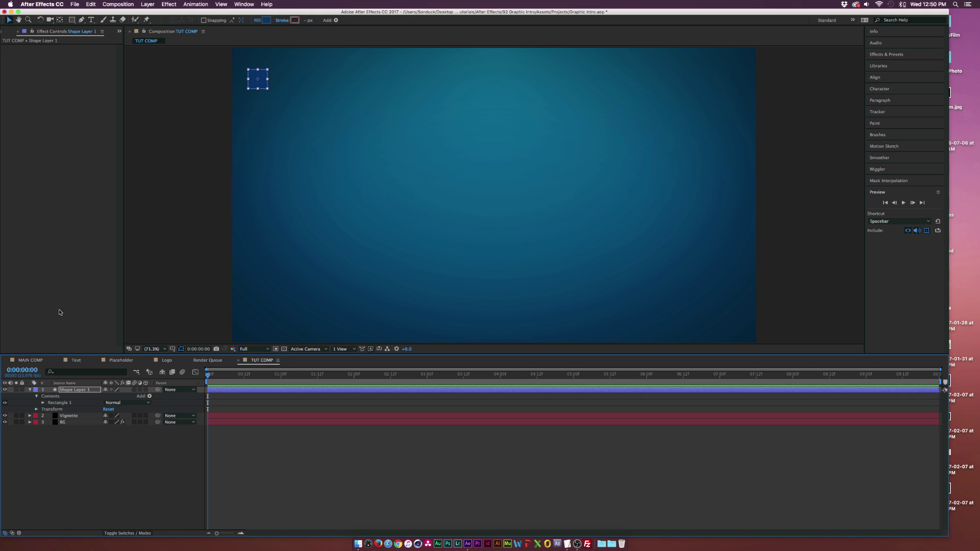
click(71, 464)
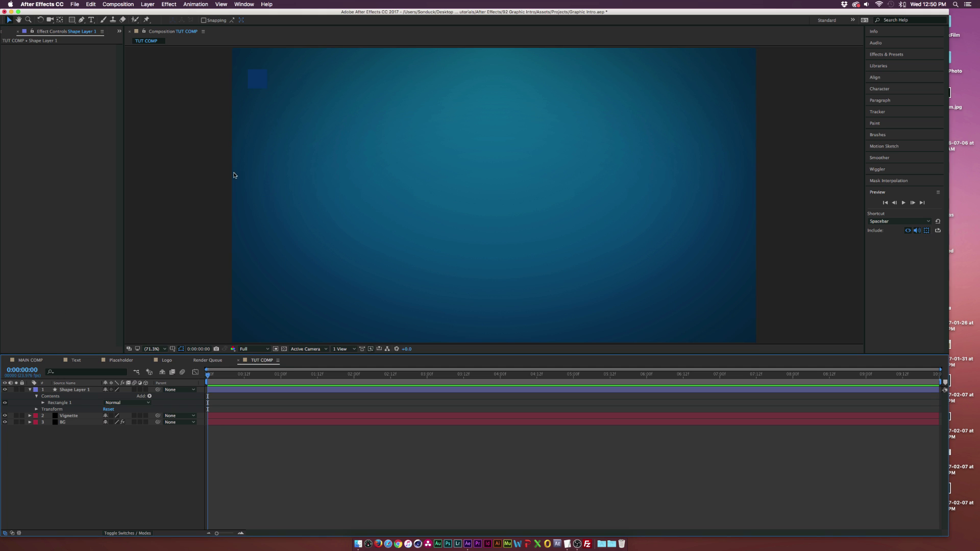
Keyframe the Rectangle 1 group's Scale from 0% at the first frame to 100% at about frame 21
click(258, 79)
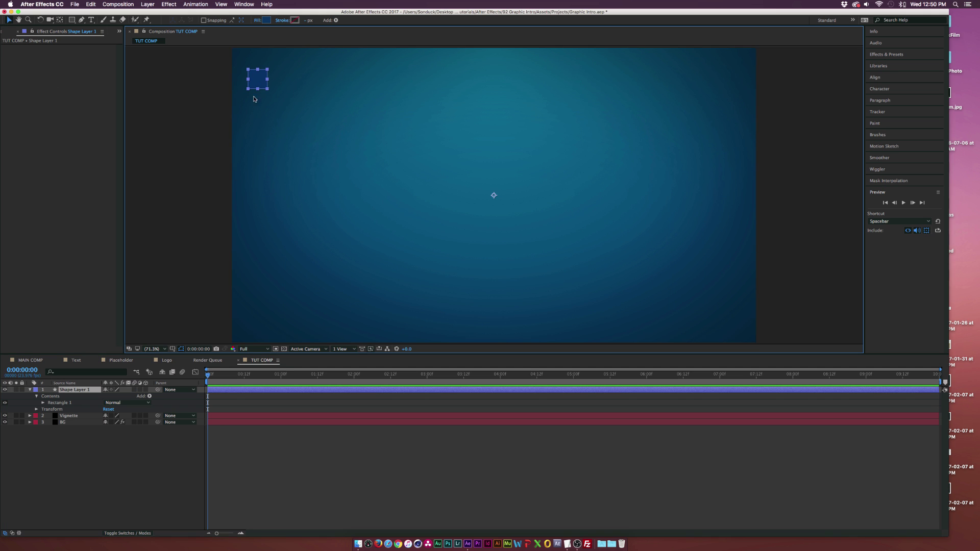
click(43, 403)
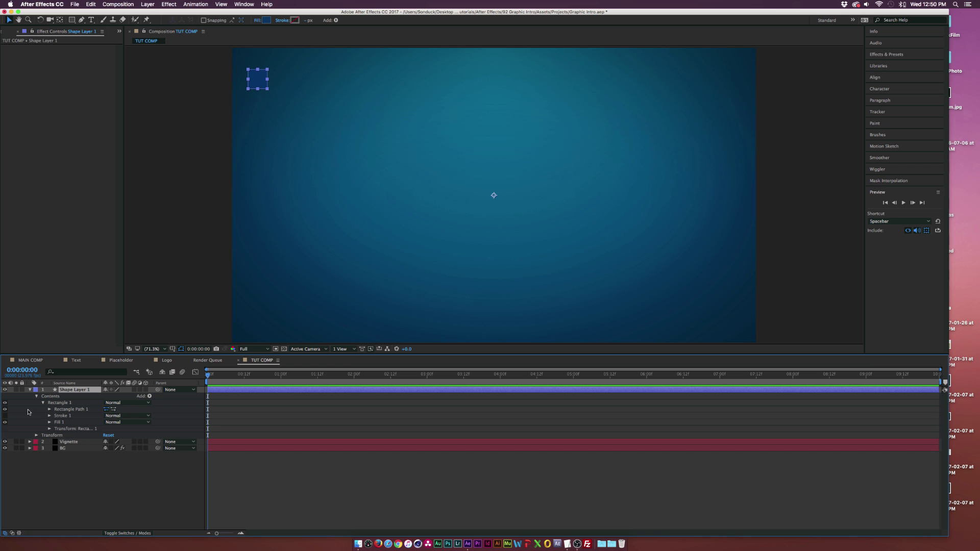
click(50, 428)
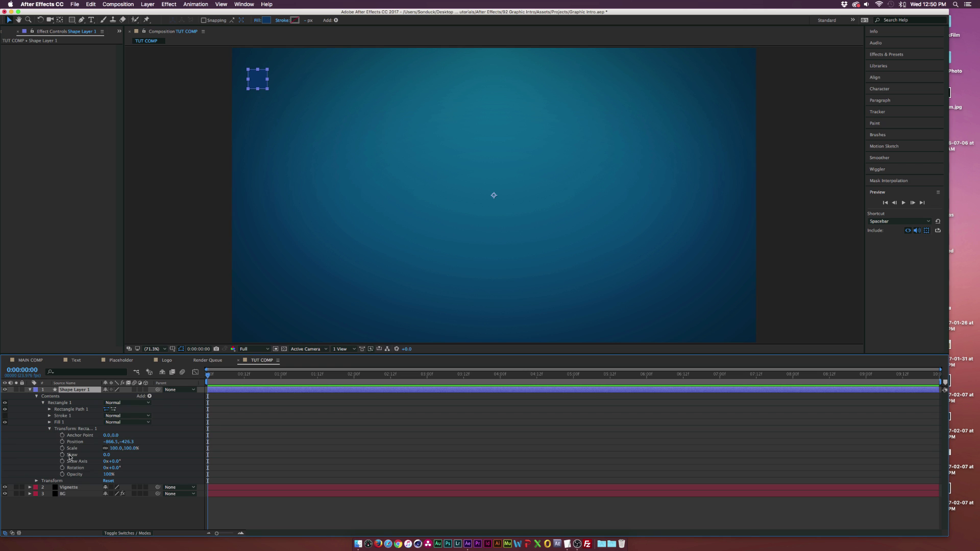
click(61, 448)
click(117, 448)
text(00)
key(Return)
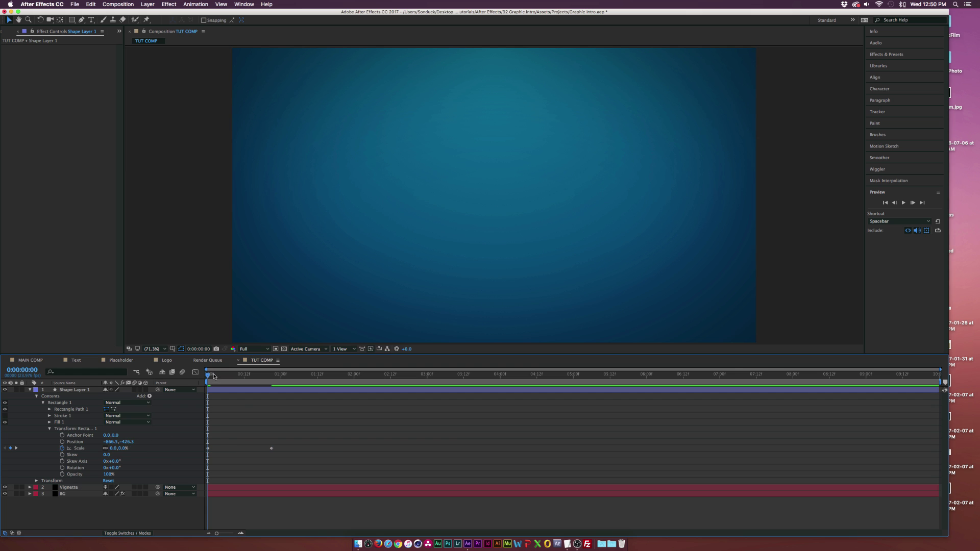
Preview the square's growth up to 0:00:01:00, apply Easy Ease to both Scale keyframes, and collapse the rectangle's properties
drag(213, 376, 282, 388)
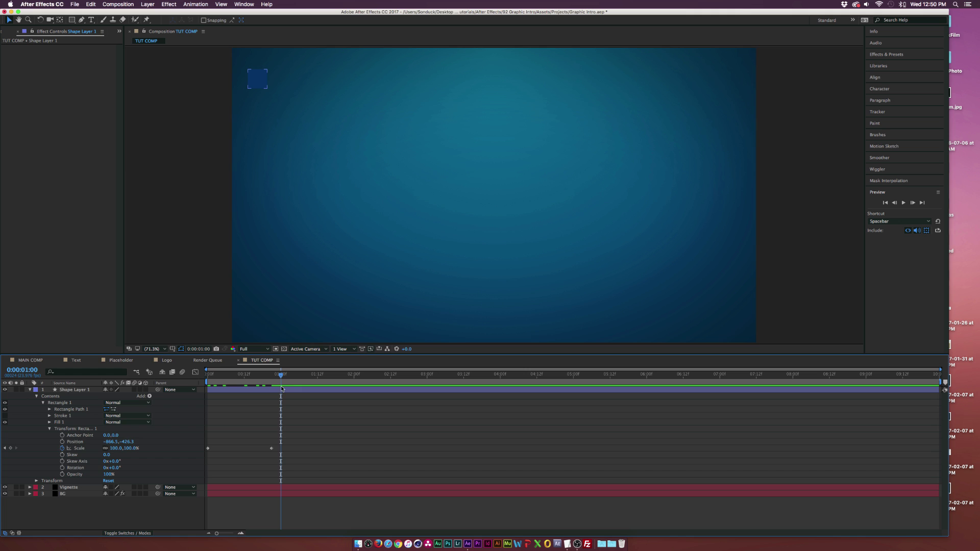
drag(308, 423, 170, 471)
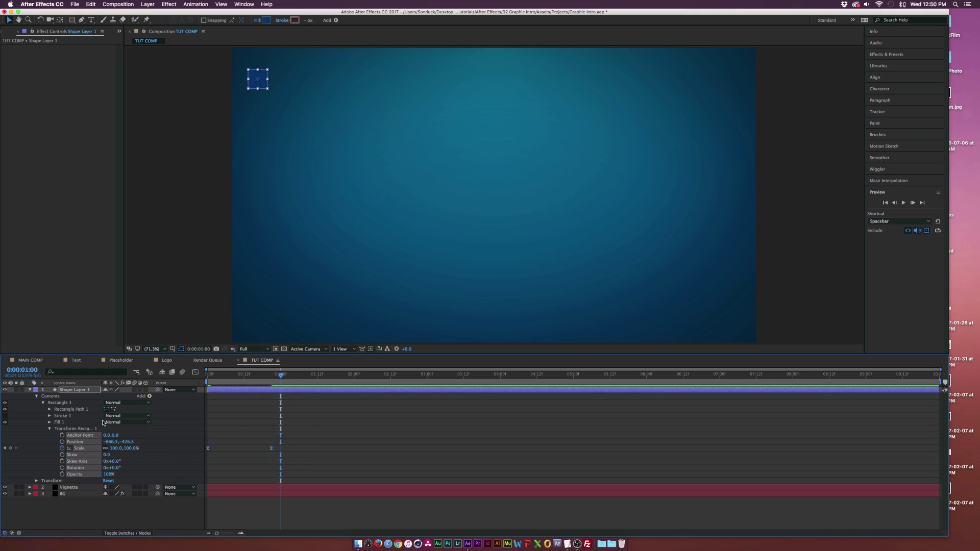
click(49, 429)
click(44, 403)
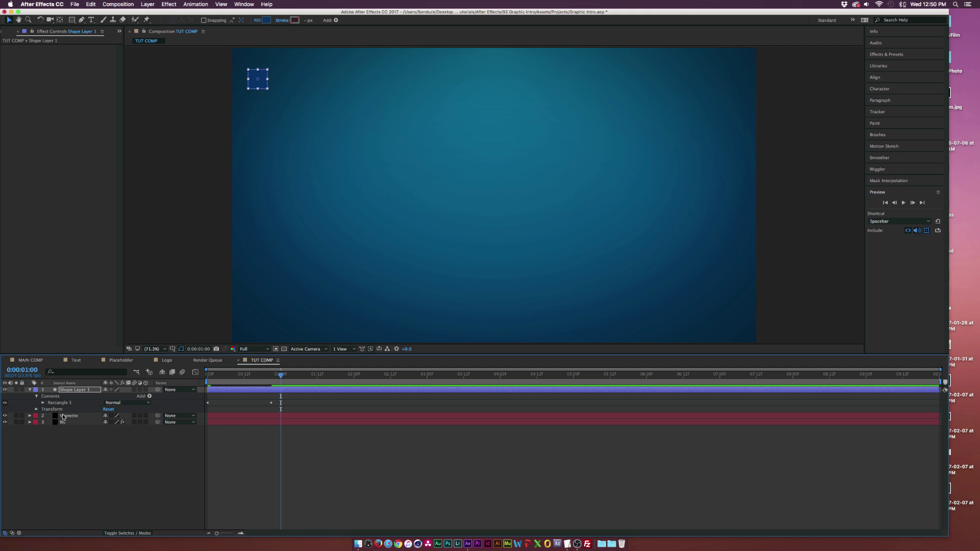
Add a Repeater to the shape layer's contents and set its copies to 35
click(51, 398)
click(147, 396)
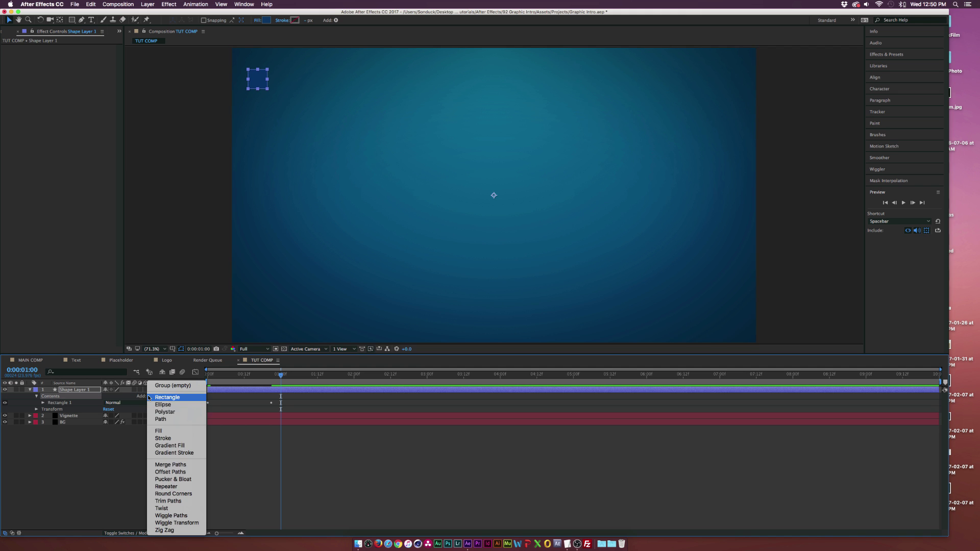
click(166, 487)
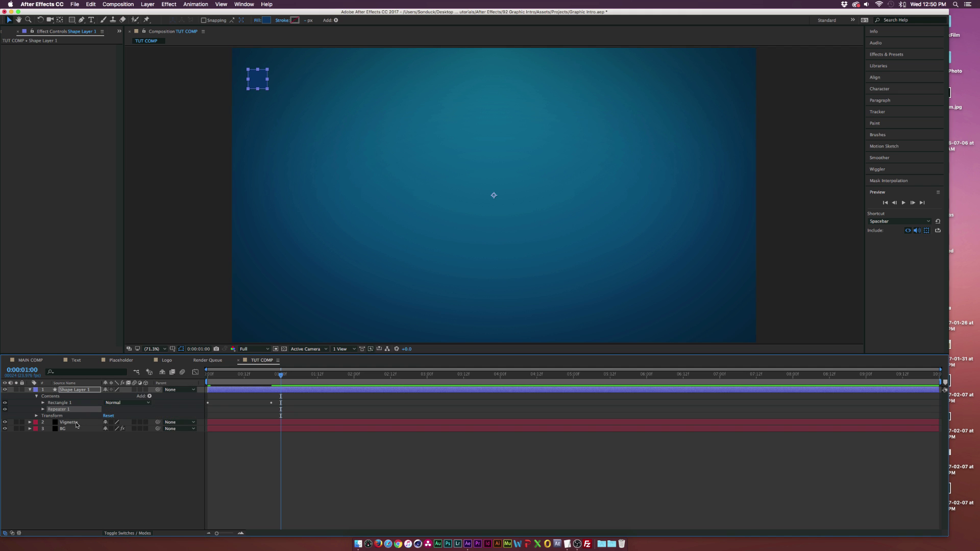
click(43, 411)
drag(108, 416, 119, 416)
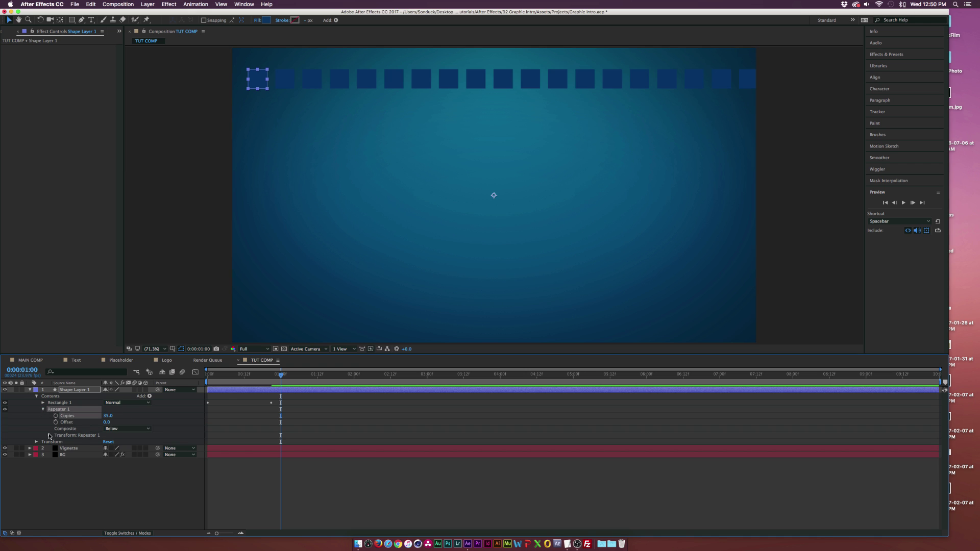
Set the Repeater's horizontal position to 289 so the squares span the action-safe width, using the safe guides as reference
click(49, 435)
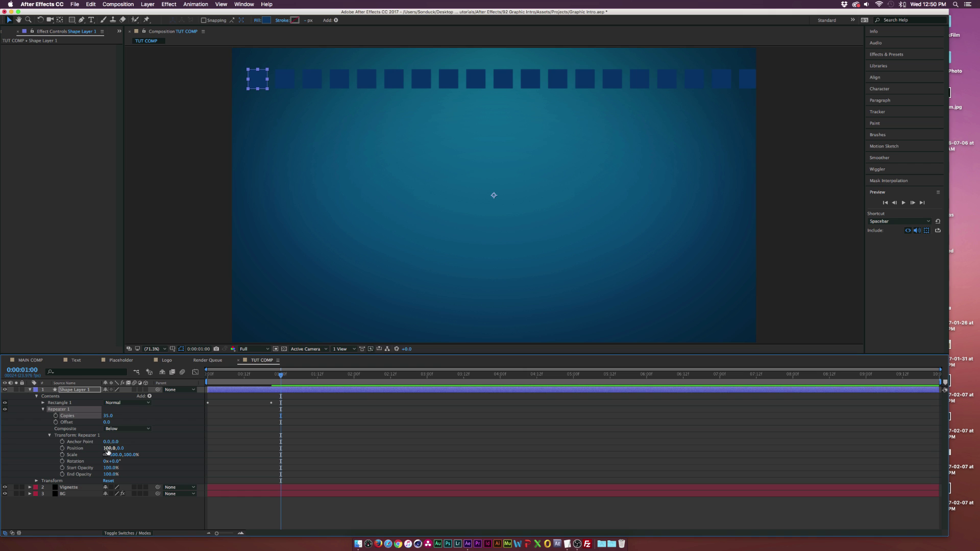
mouse_move(108, 448)
mouse_down()
mouse_move(165, 448)
mouse_move(108, 447)
mouse_move(123, 447)
mouse_up()
key(apostrophe)
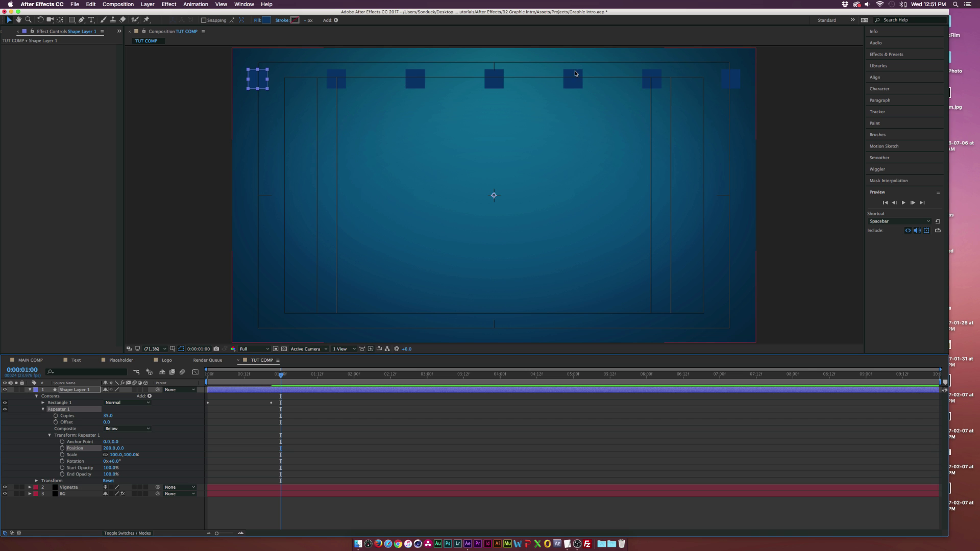
click(43, 409)
click(86, 451)
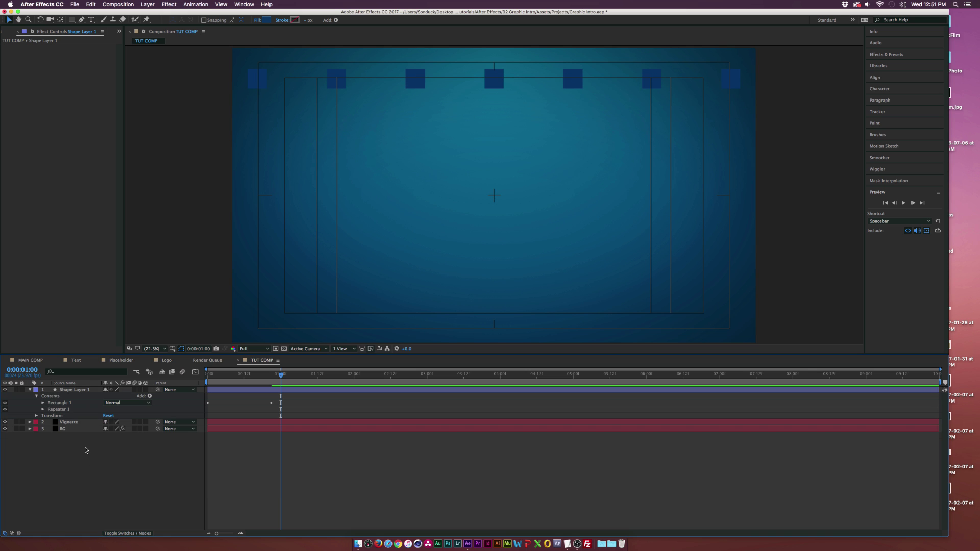
Add an empty group to the layer's contents and move Rectangle 1 and Repeater 1 into it
click(61, 397)
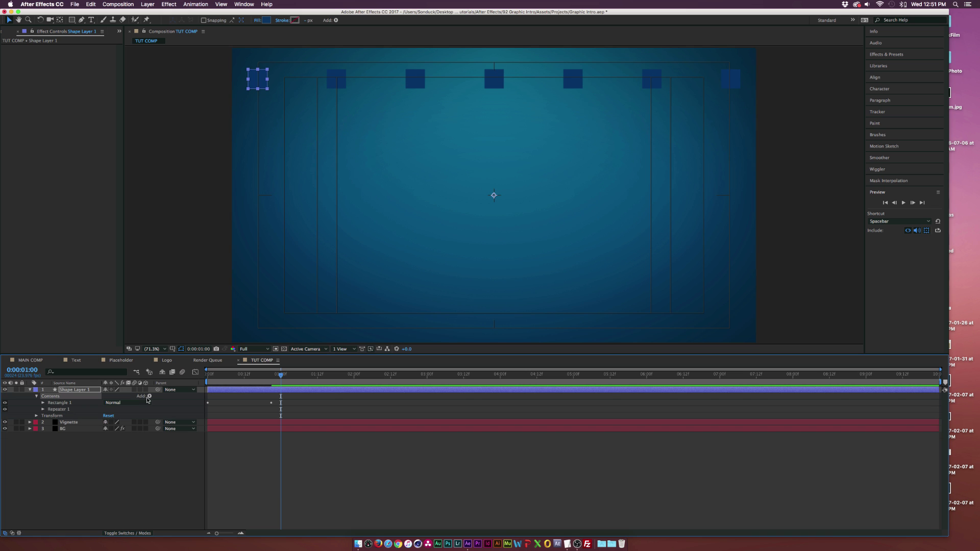
click(149, 396)
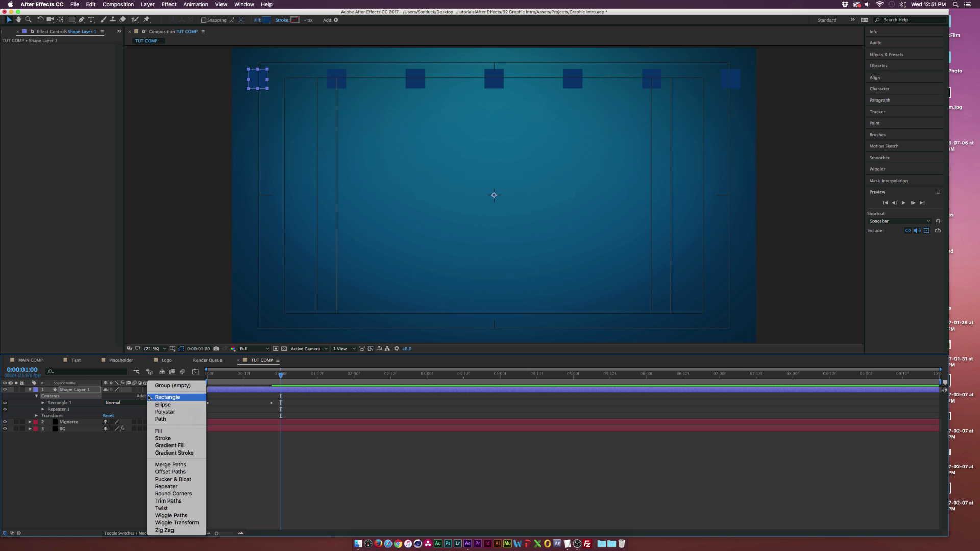
click(173, 385)
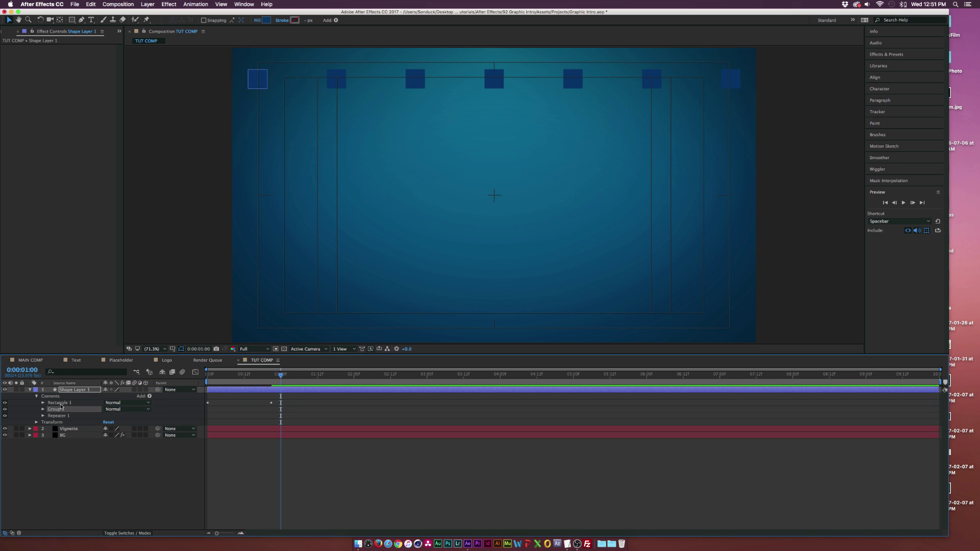
click(57, 416)
drag(58, 404, 57, 409)
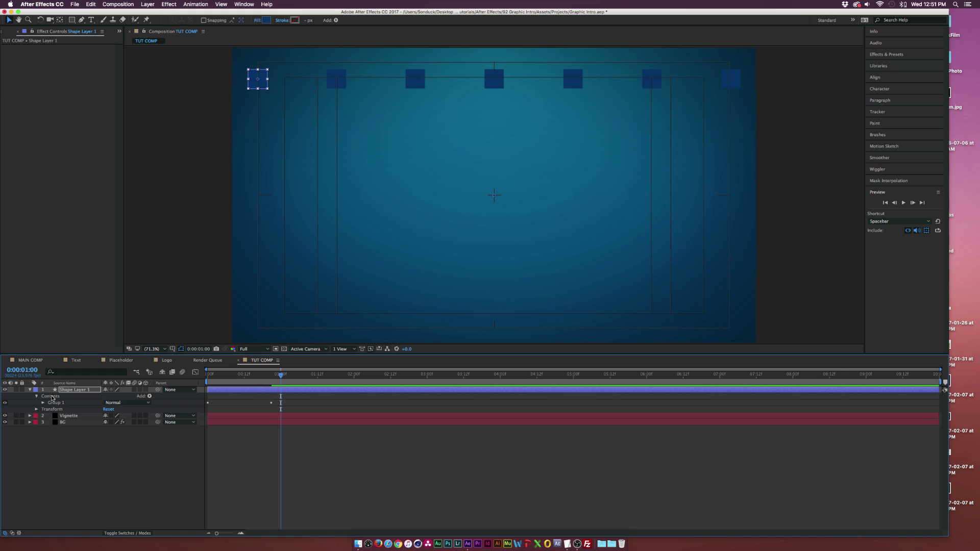
Add a second Repeater outside the group and set its copies to 7
click(52, 396)
click(149, 396)
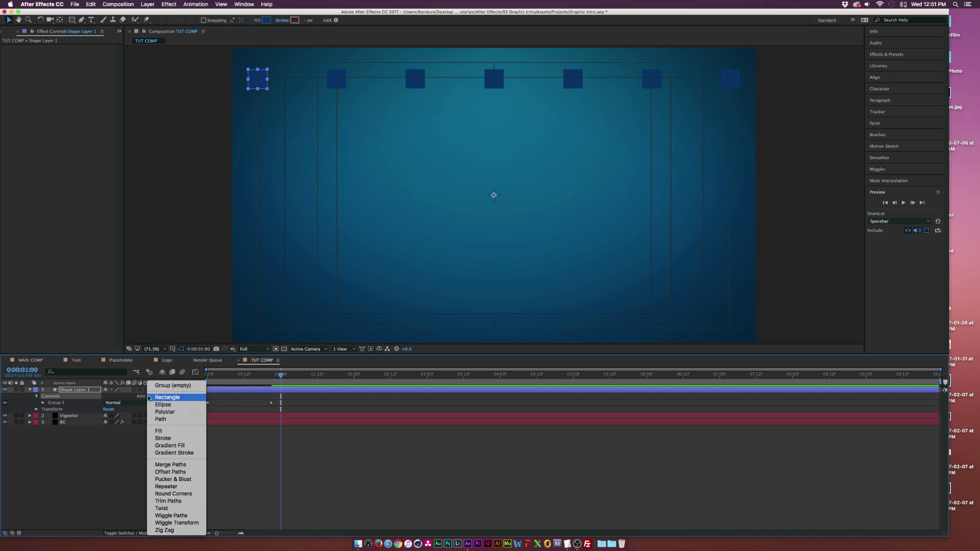
click(166, 486)
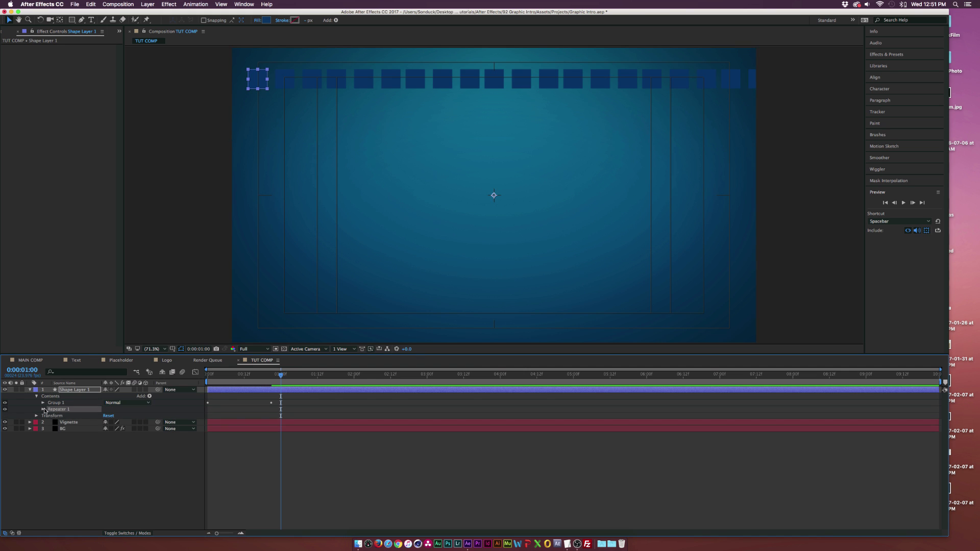
click(43, 409)
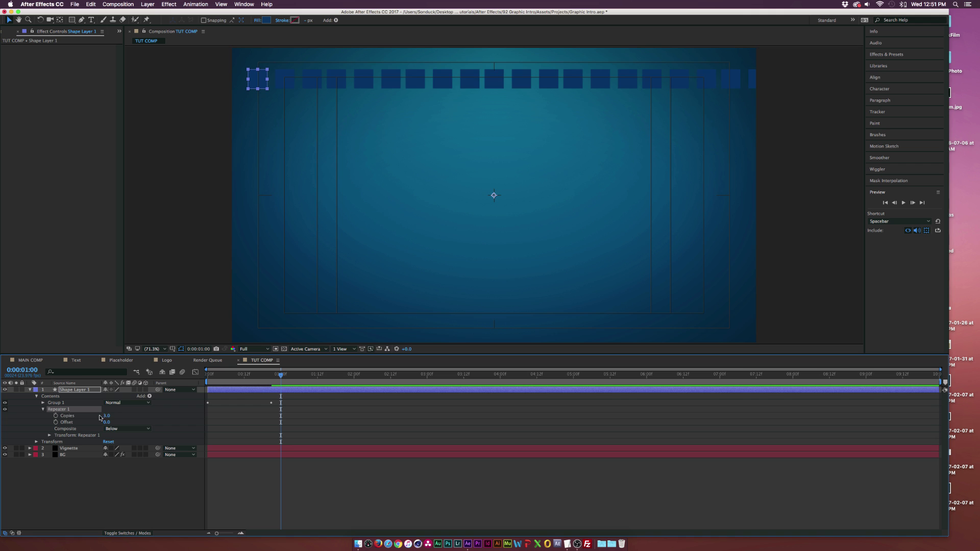
drag(104, 416, 106, 420)
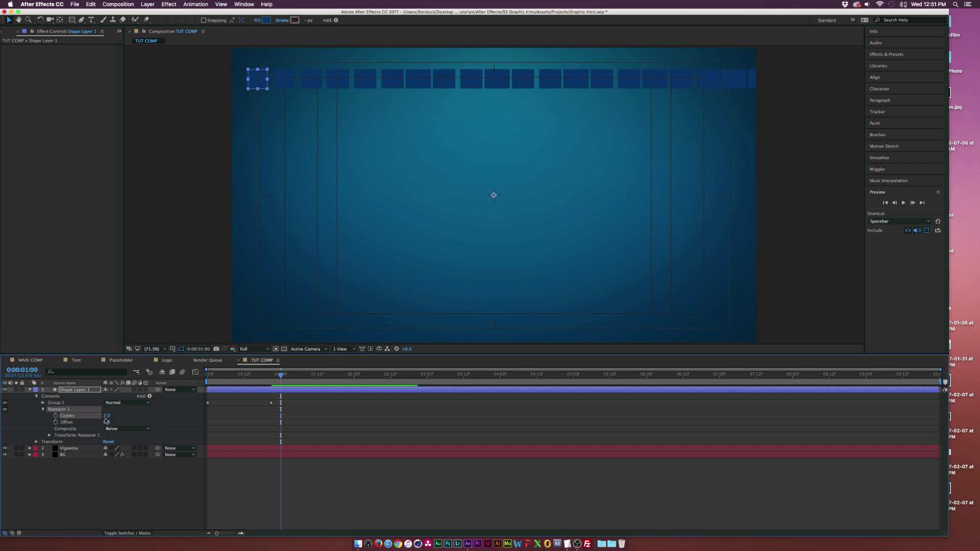
Set the second Repeater's position to 0, 227 to stack the rows of squares down the frame
click(49, 436)
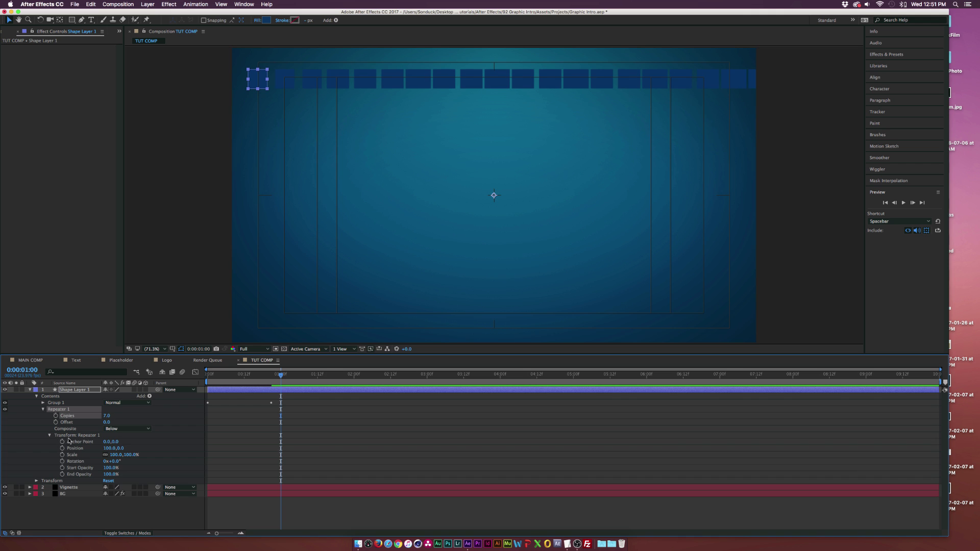
click(110, 448)
text(0)
key(Tab)
text(52)
key(Return)
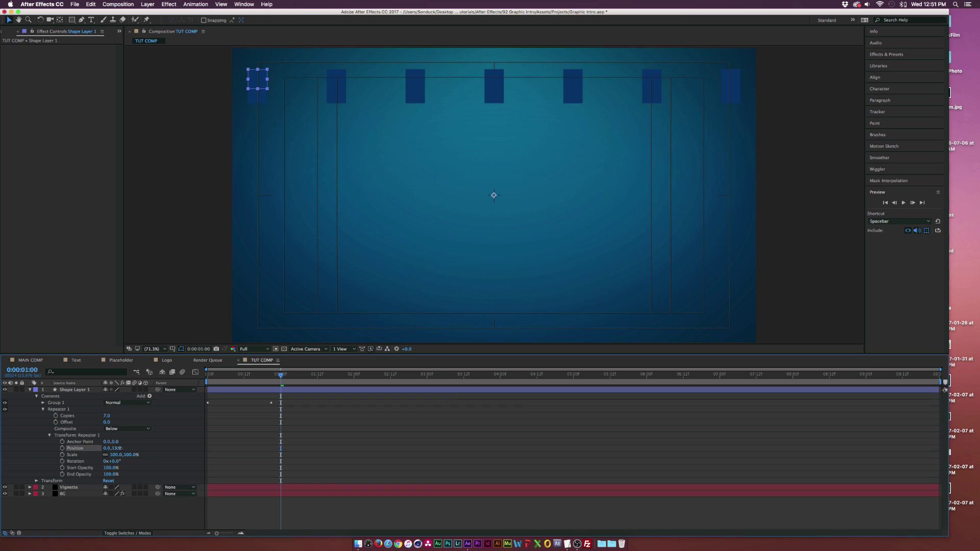
drag(135, 448, 199, 450)
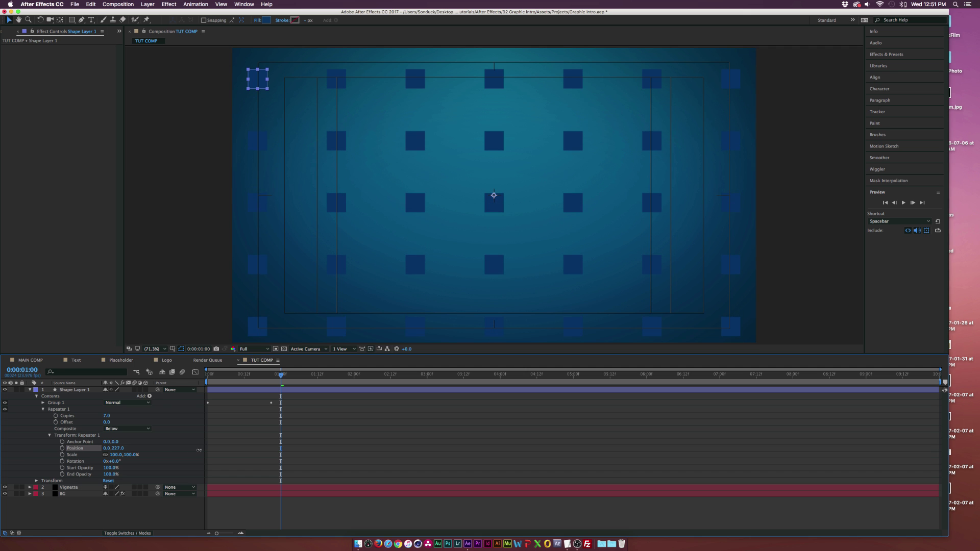
click(203, 192)
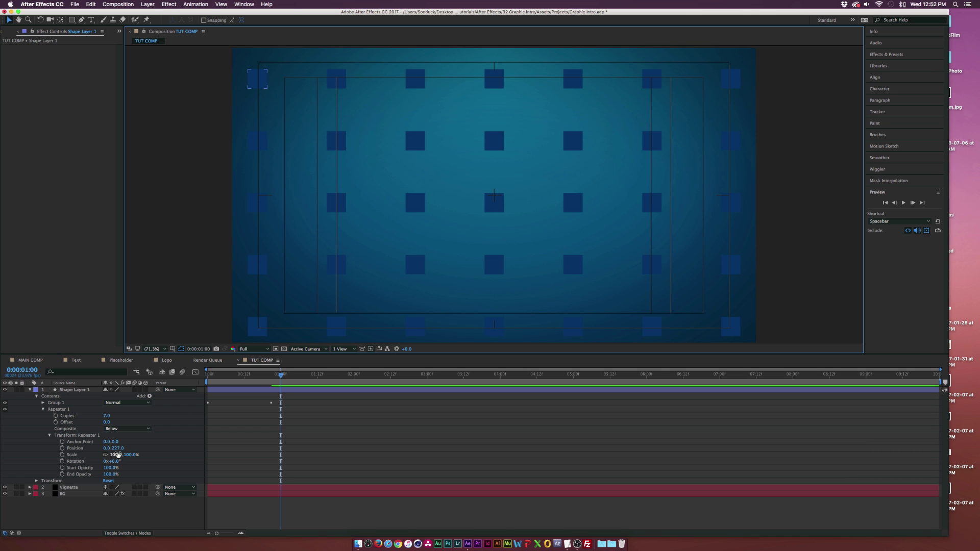
Set the second Repeater's position to 0, 215 so the rows of squares fit within the safe guides
drag(115, 448, 114, 448)
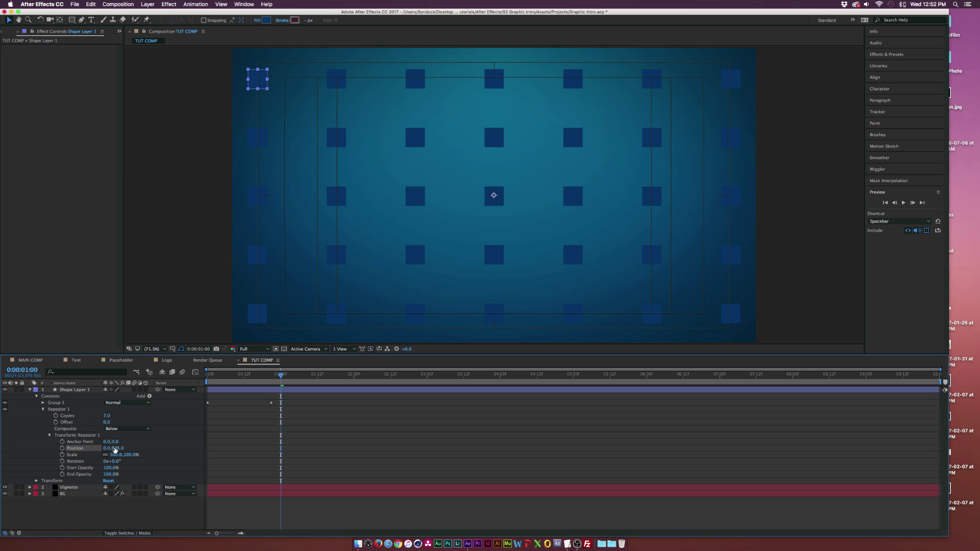
click(171, 439)
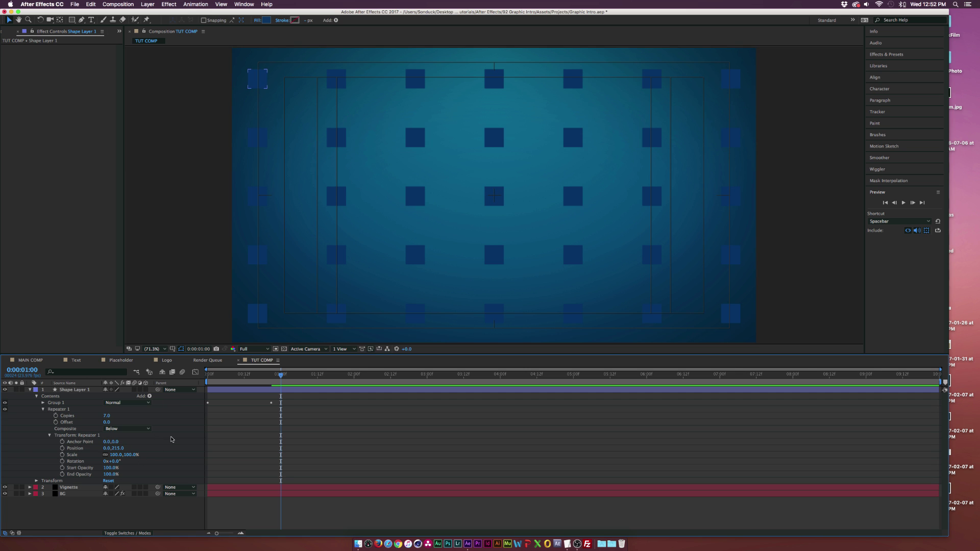
click(31, 390)
Apply an Inner Shadow layer style to Shape Layer 1
click(71, 390)
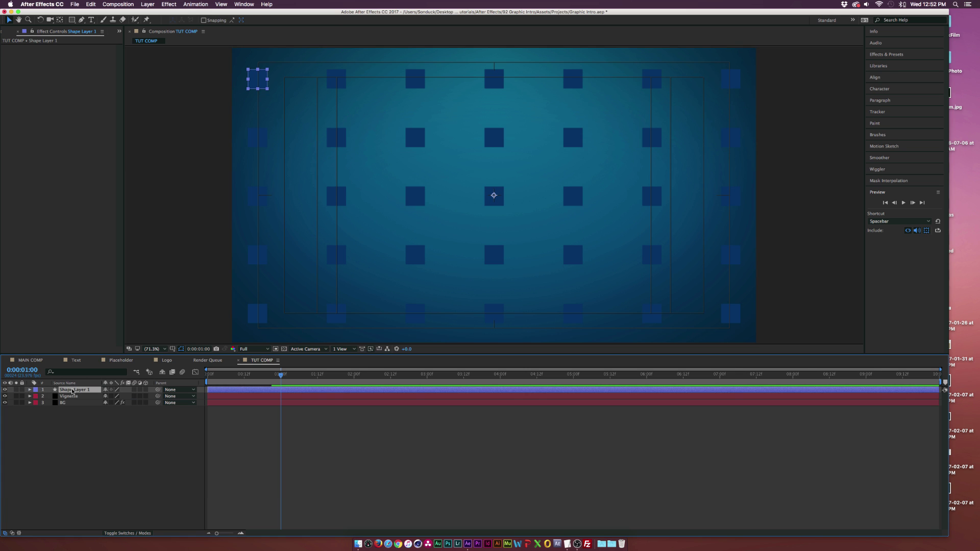
click(147, 4)
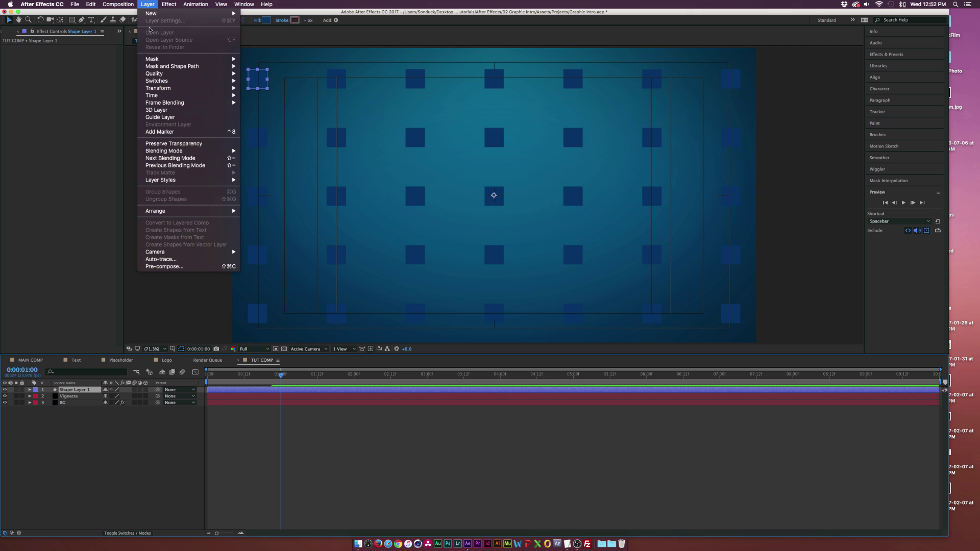
mouse_move(168, 182)
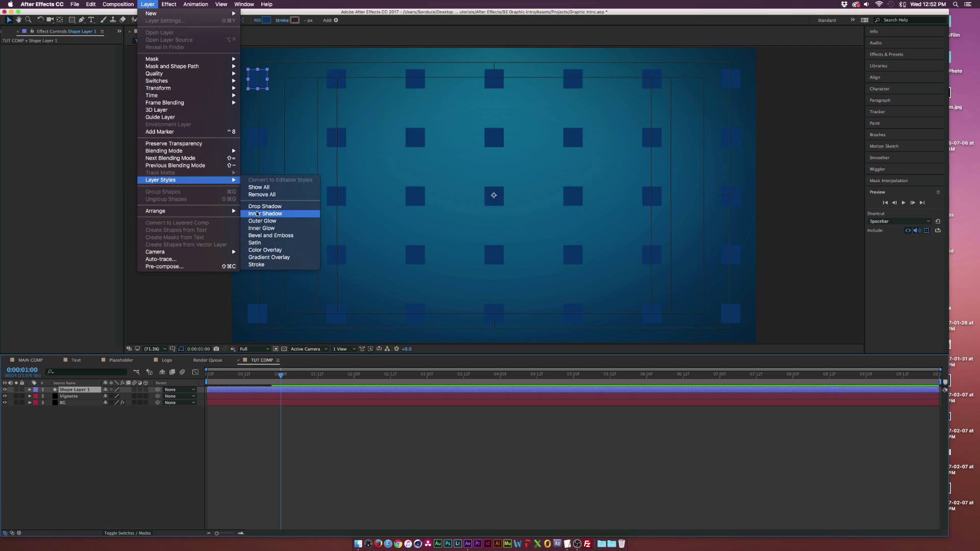
click(265, 213)
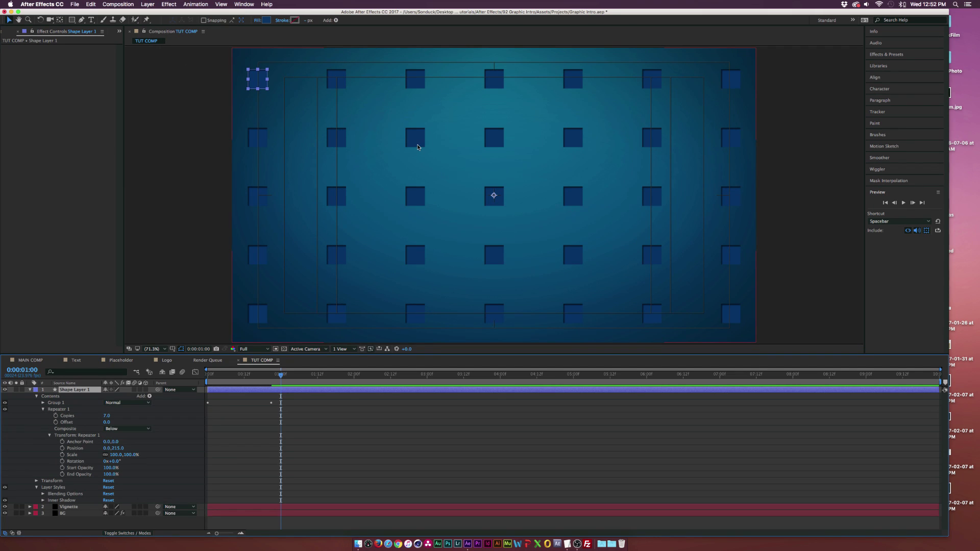
Set the Inner Shadow's opacity to 61% and its angle to 326°
click(44, 500)
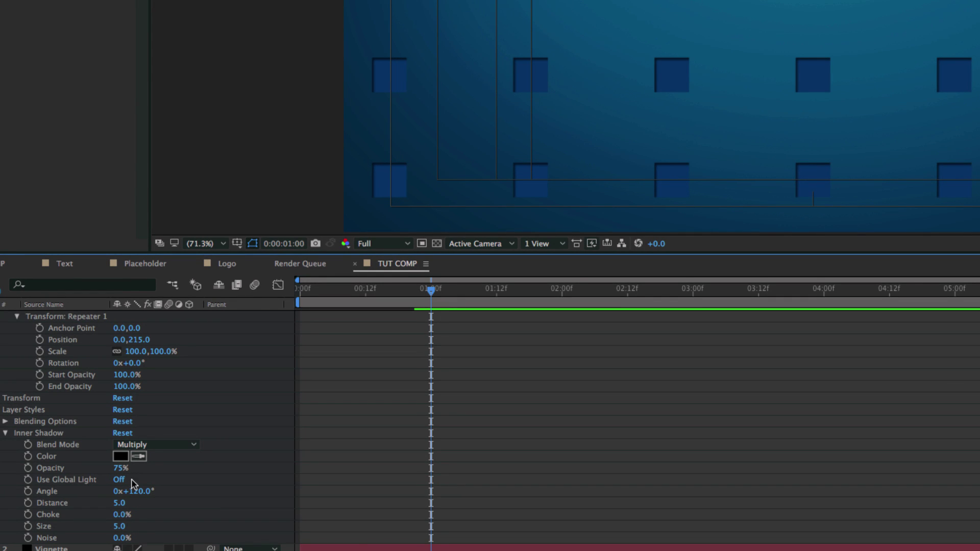
drag(132, 491, 237, 493)
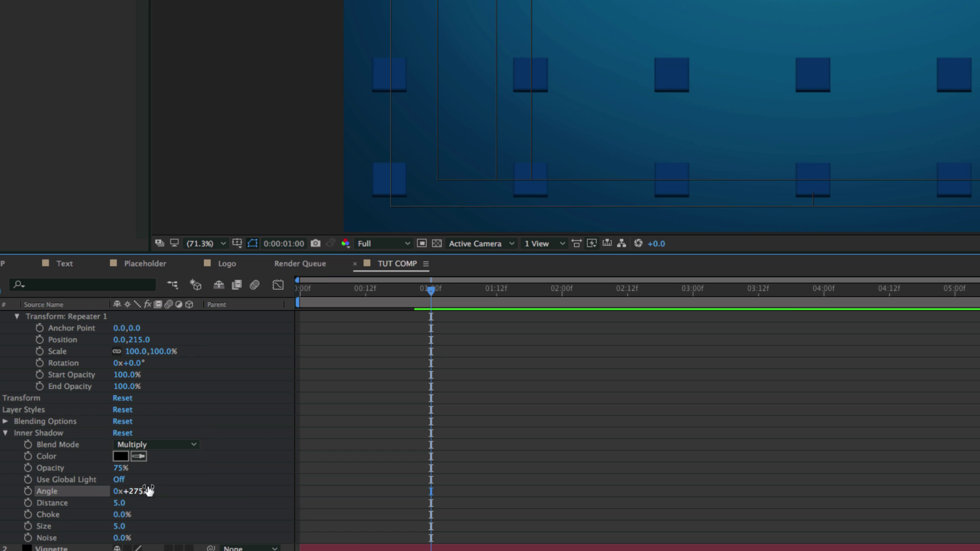
drag(119, 469, 147, 492)
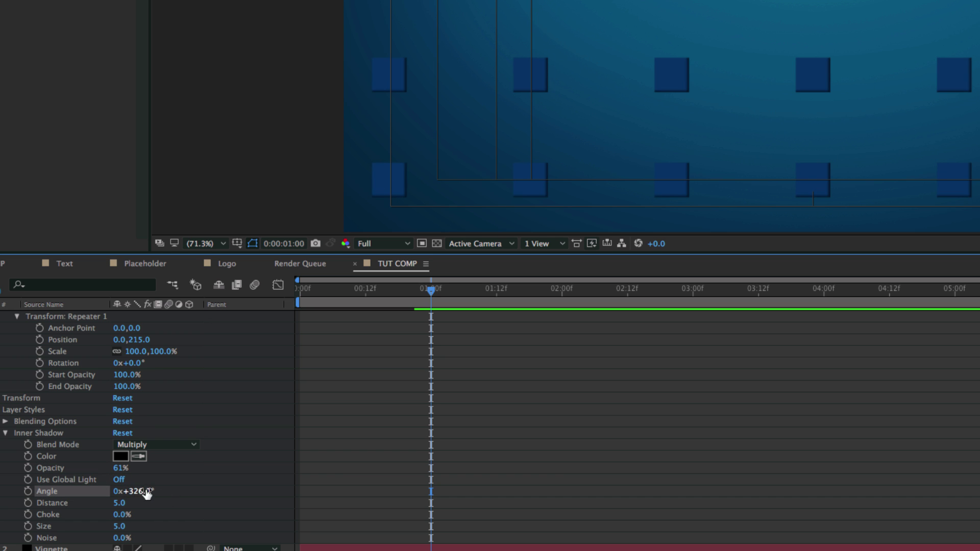
scroll(215, 505, up, 10)
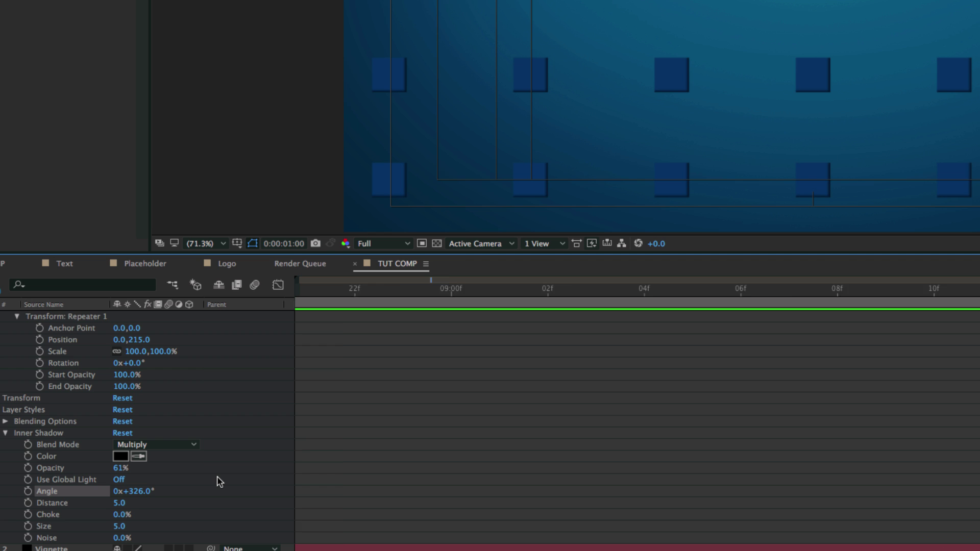
key(equal)
scroll(354, 416, down, 10)
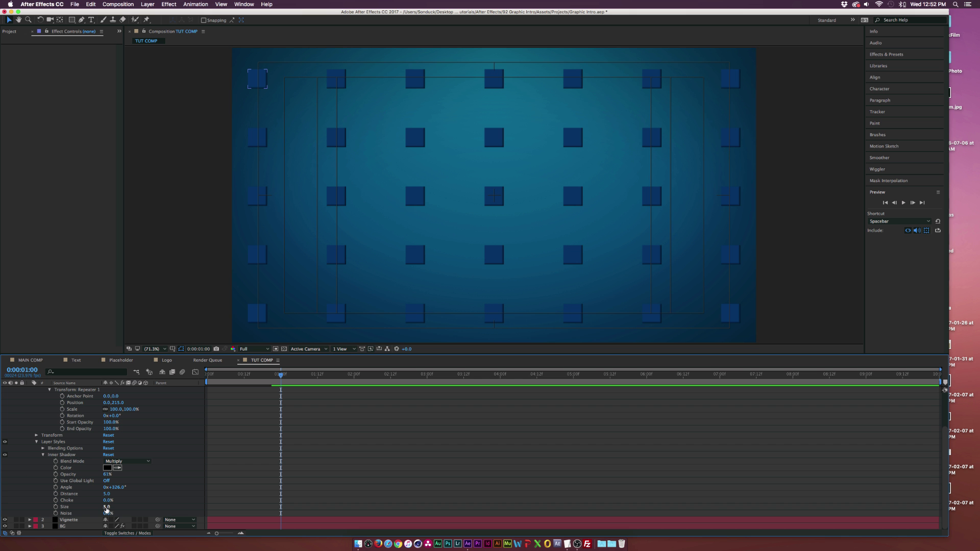
Set the Inner Shadow's size to 8 and collapse the layer's properties
click(119, 526)
text(7)
key(Return)
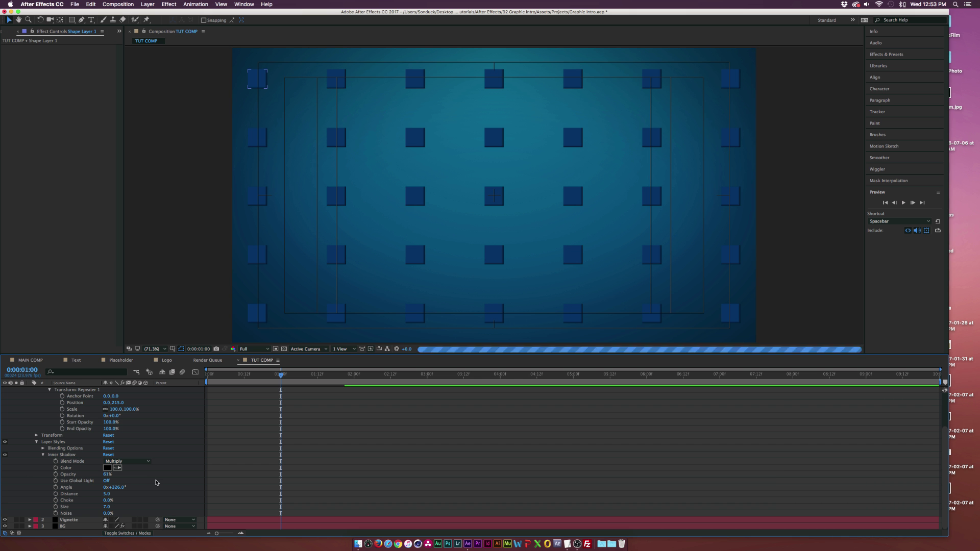
click(106, 508)
text(8)
key(Return)
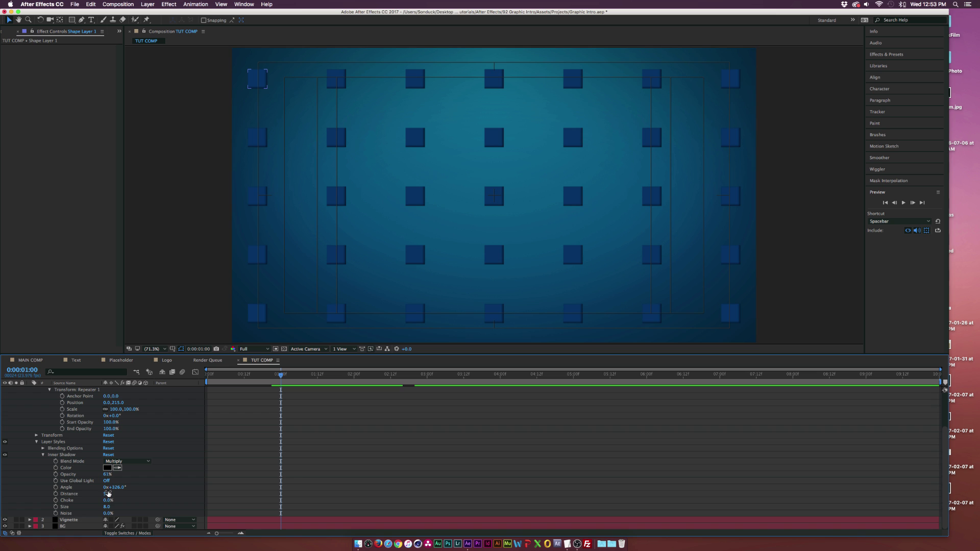
click(107, 494)
key(Return)
scroll(87, 416, up, 3)
click(29, 390)
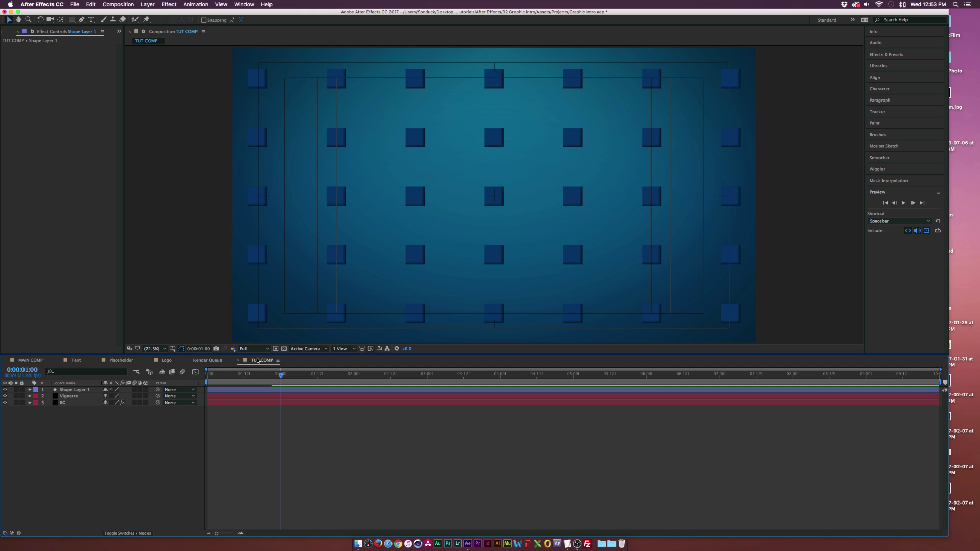
Animate Shape Layer 1's position with a keyframe at the start and one at 0:00:09:23 with the horizontal position at 410
drag(281, 375, 77, 388)
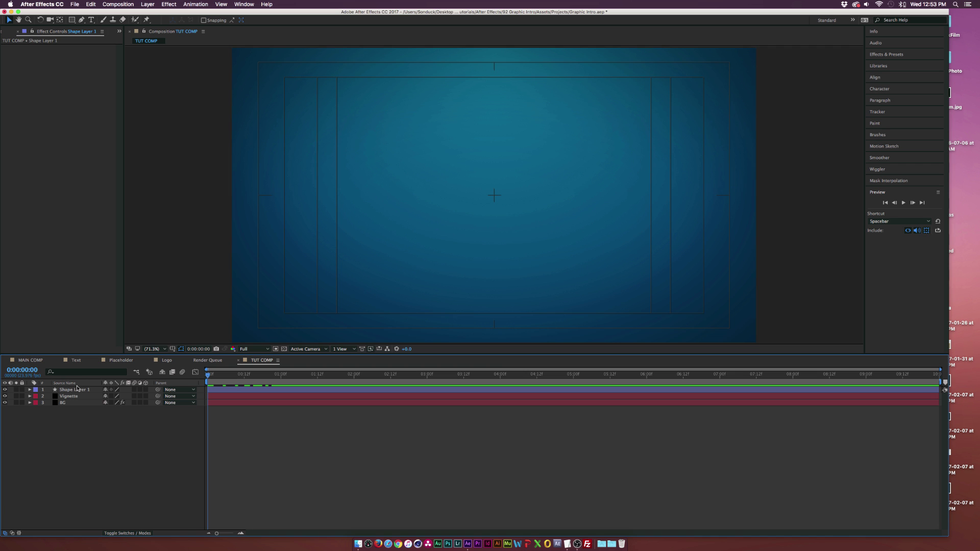
click(77, 389)
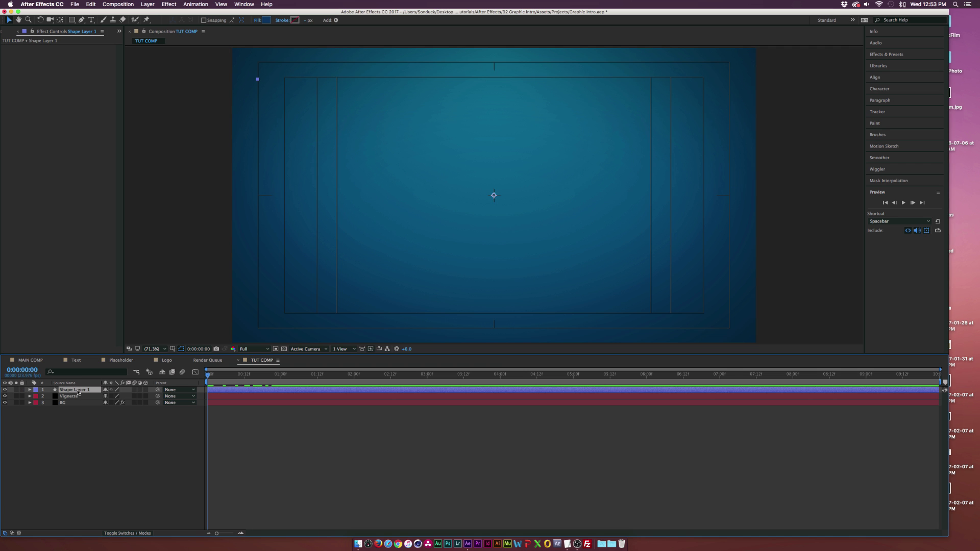
key(p)
click(49, 395)
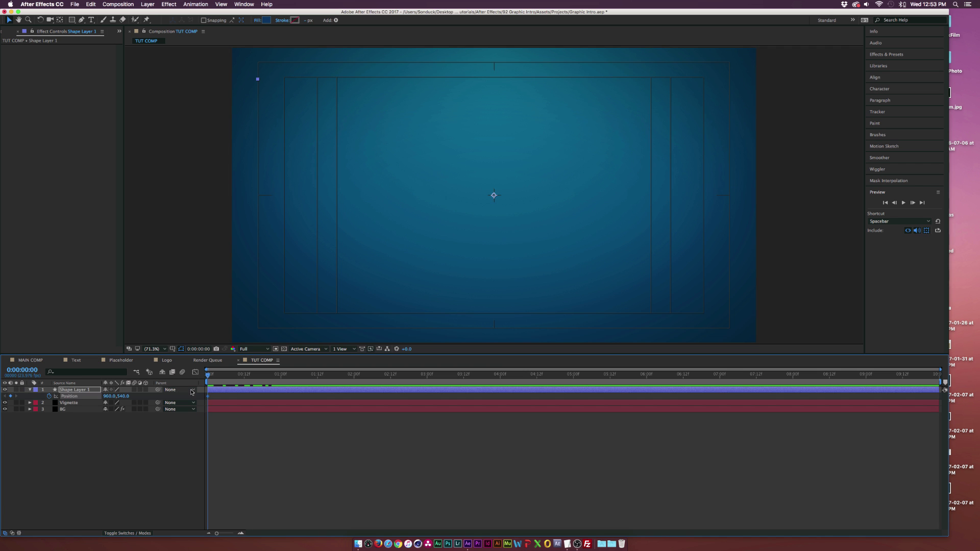
drag(240, 377, 945, 383)
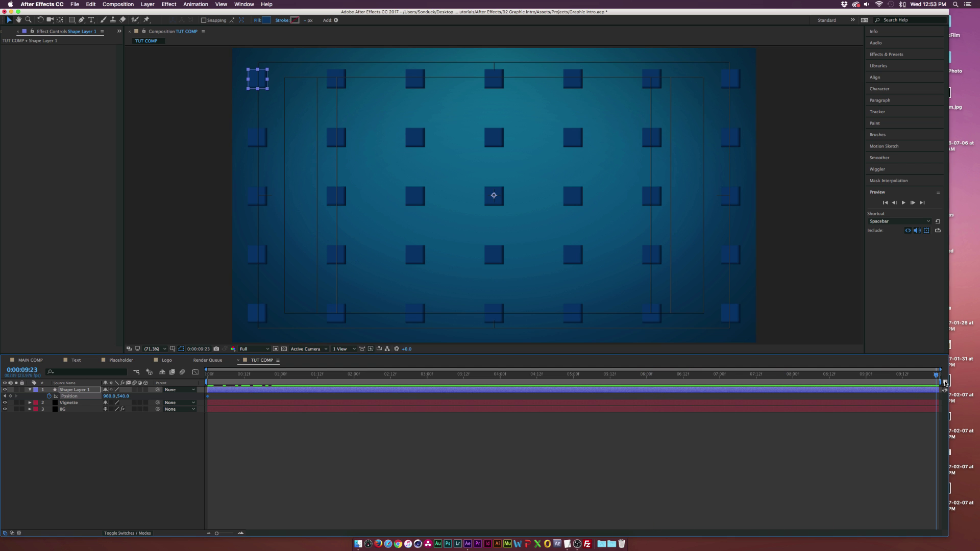
mouse_move(108, 396)
mouse_down()
mouse_move(89, 396)
mouse_move(124, 395)
mouse_up()
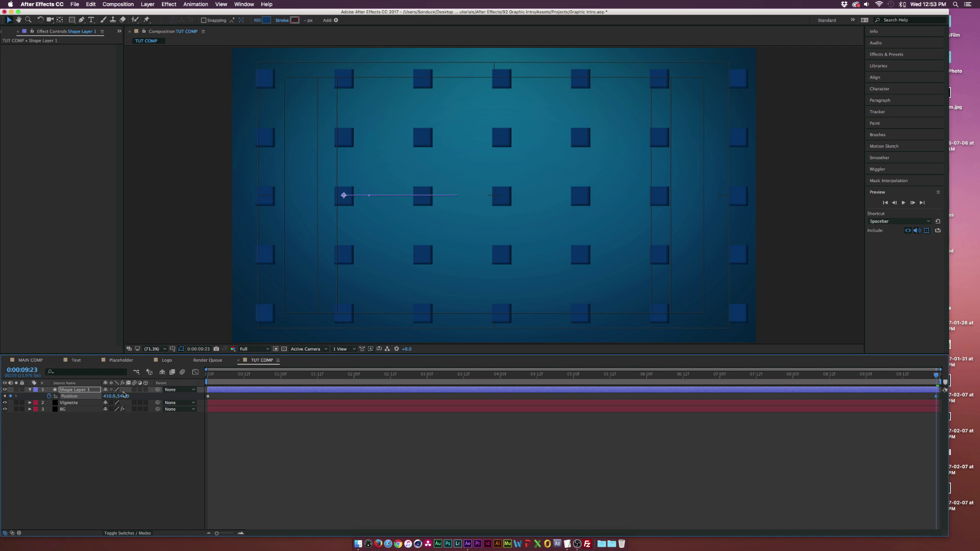
drag(217, 375, 448, 398)
Rename Shape Layer 1 as Rectangle Fill and duplicate the layer
click(82, 391)
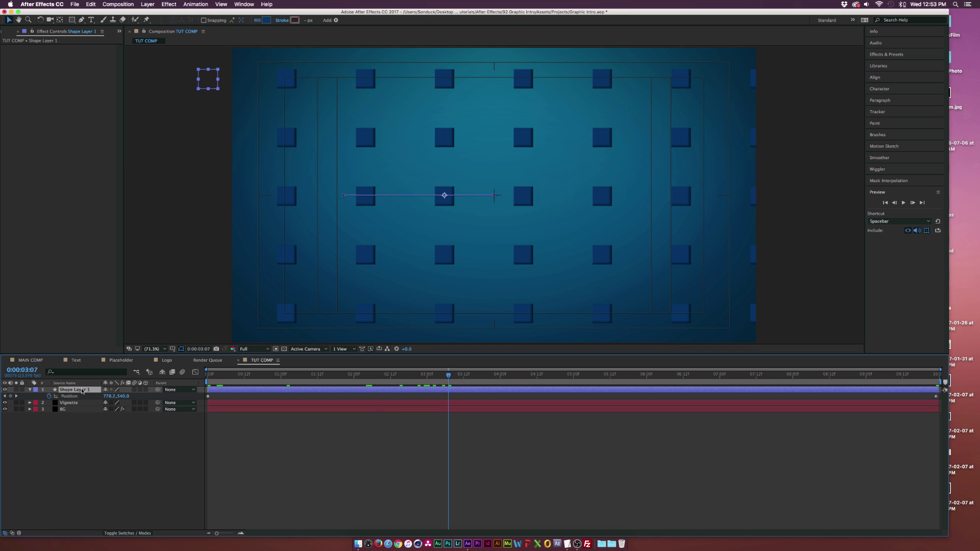
key(Return)
text(Rectangle Fill)
key(Return)
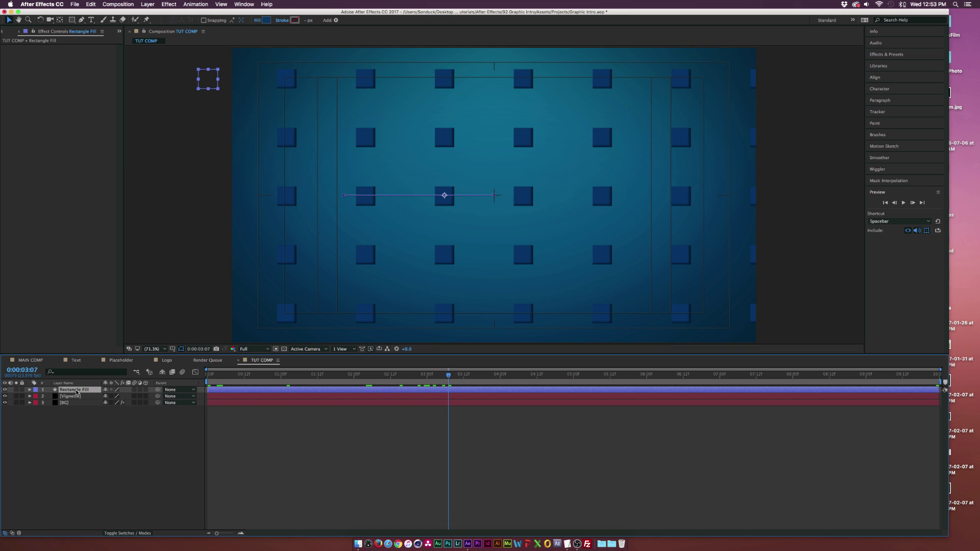
click(91, 4)
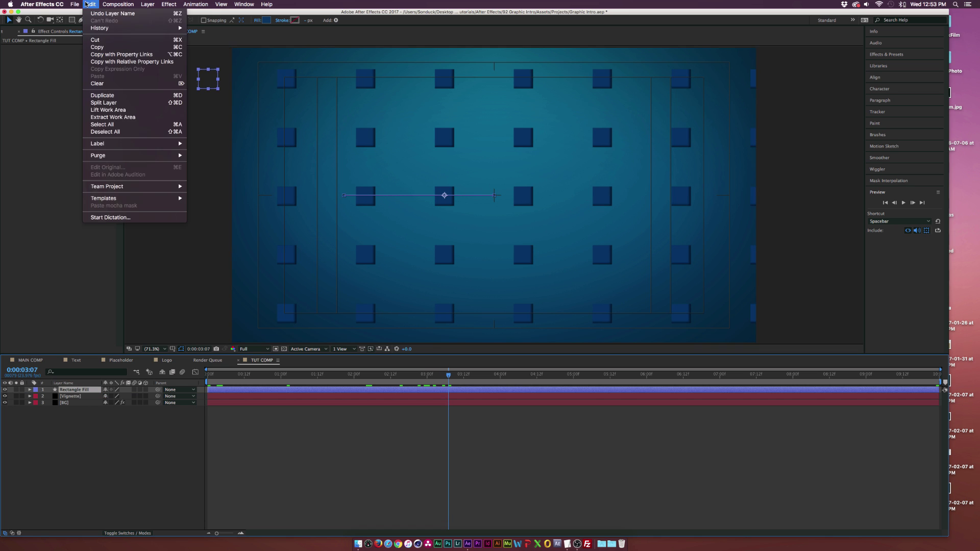
click(102, 95)
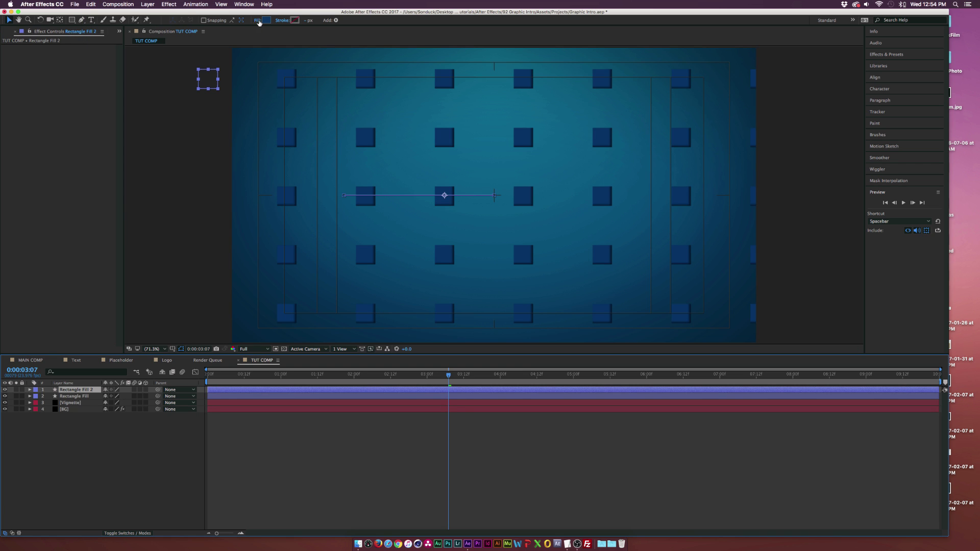
Set Rectangle Fill 2's fill to None and give it a solid stroke in colour 163F61
click(259, 21)
click(436, 255)
click(499, 299)
click(285, 20)
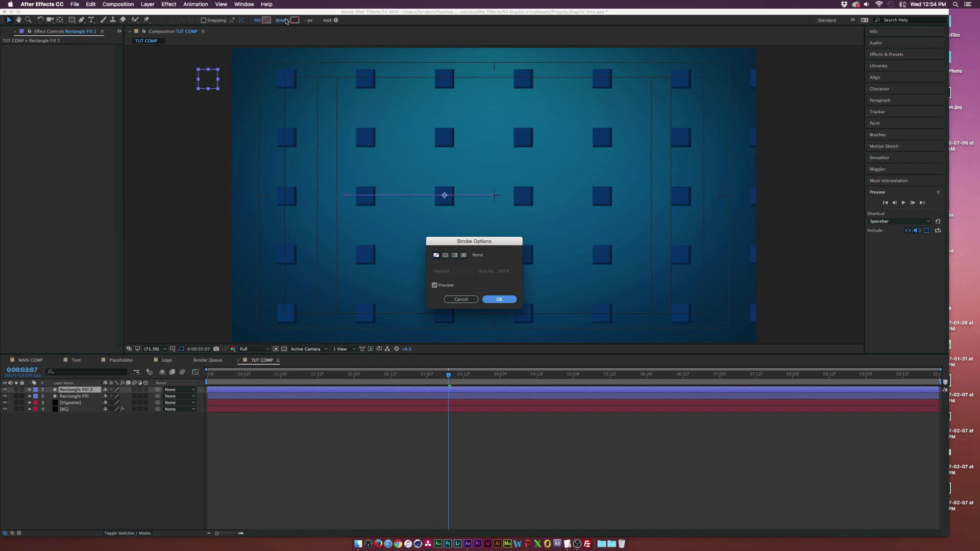
click(454, 256)
click(499, 299)
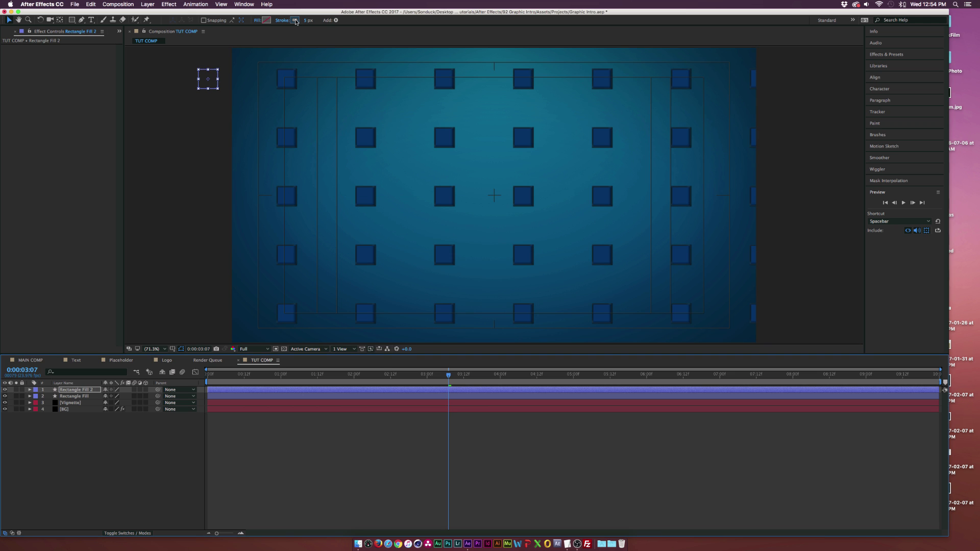
click(295, 20)
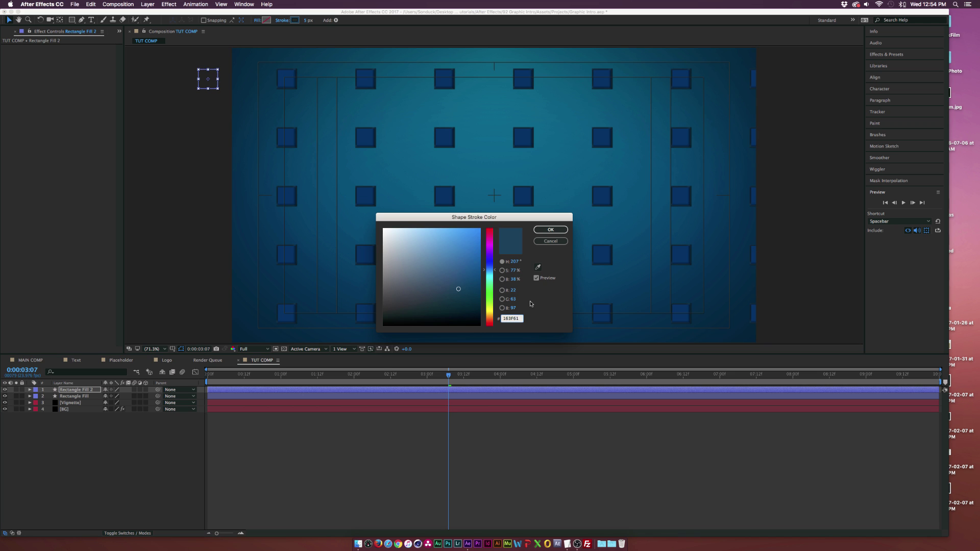
click(550, 230)
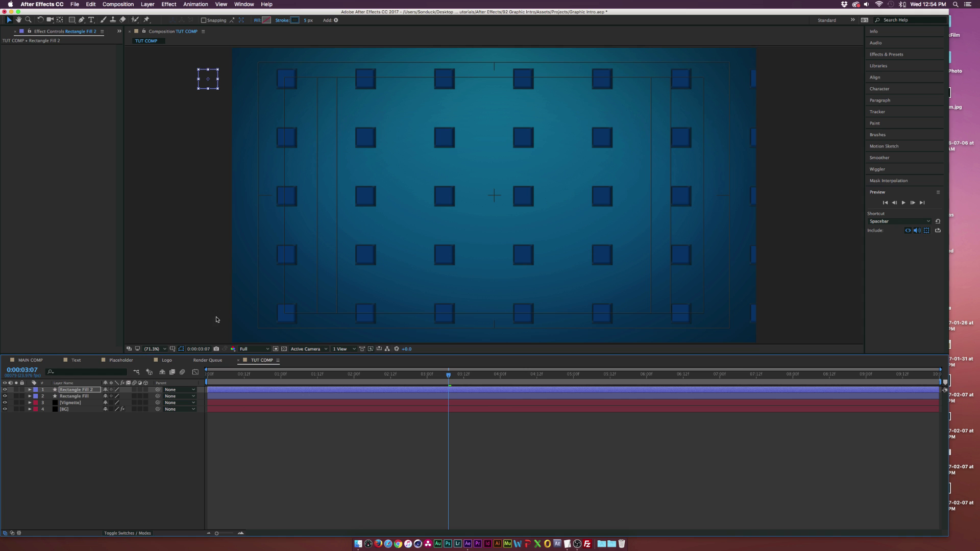
Set the scale of Rectangle 1 in Rectangle Fill 2 to 134% at the 0:00:00:21 keyframe
click(29, 390)
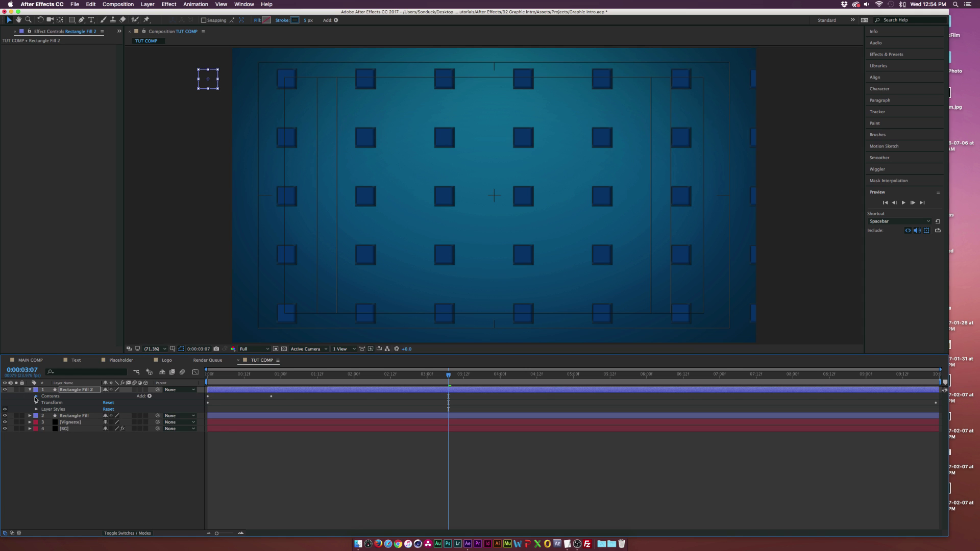
click(35, 396)
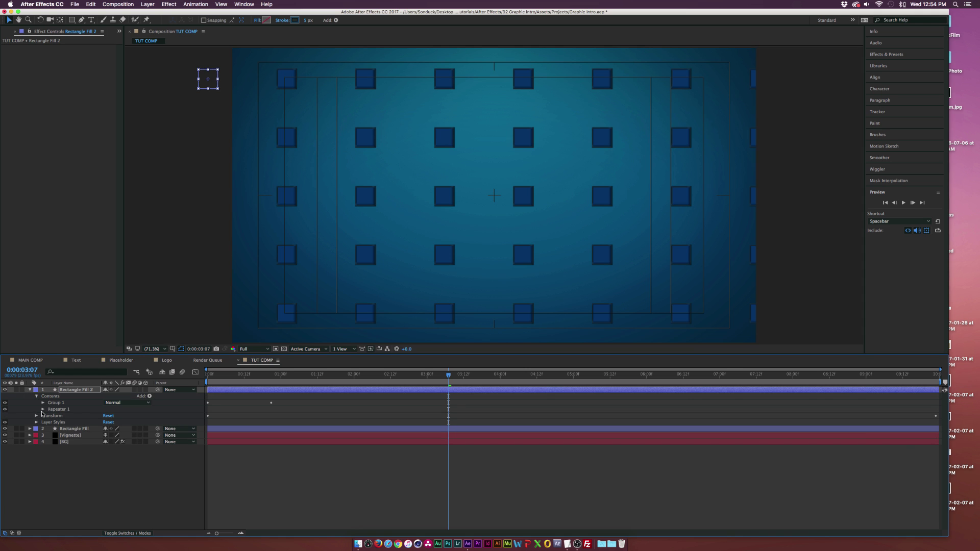
click(43, 403)
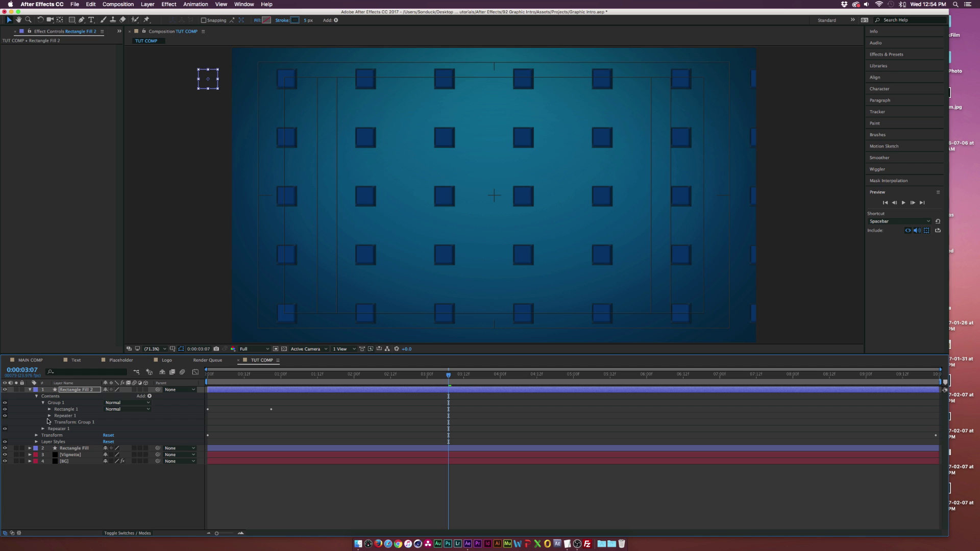
click(49, 409)
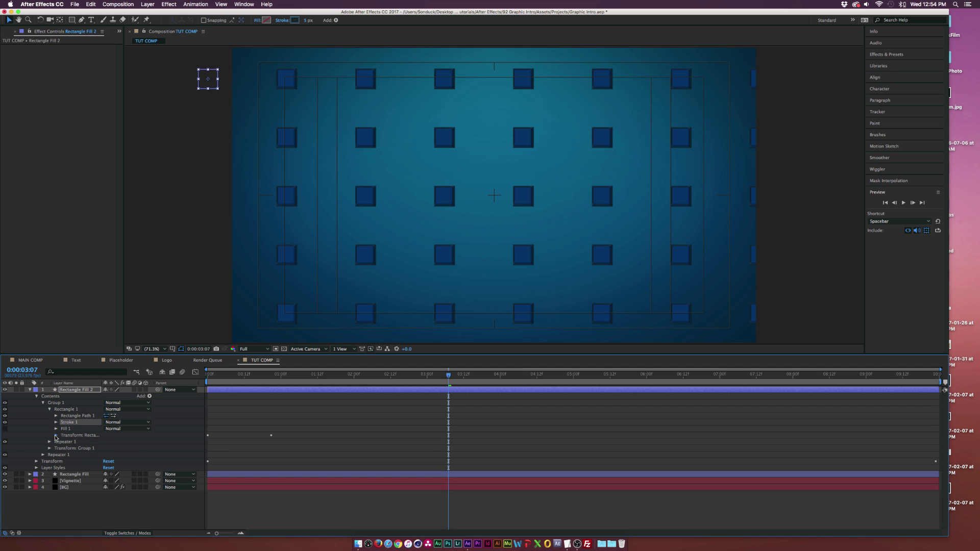
click(56, 436)
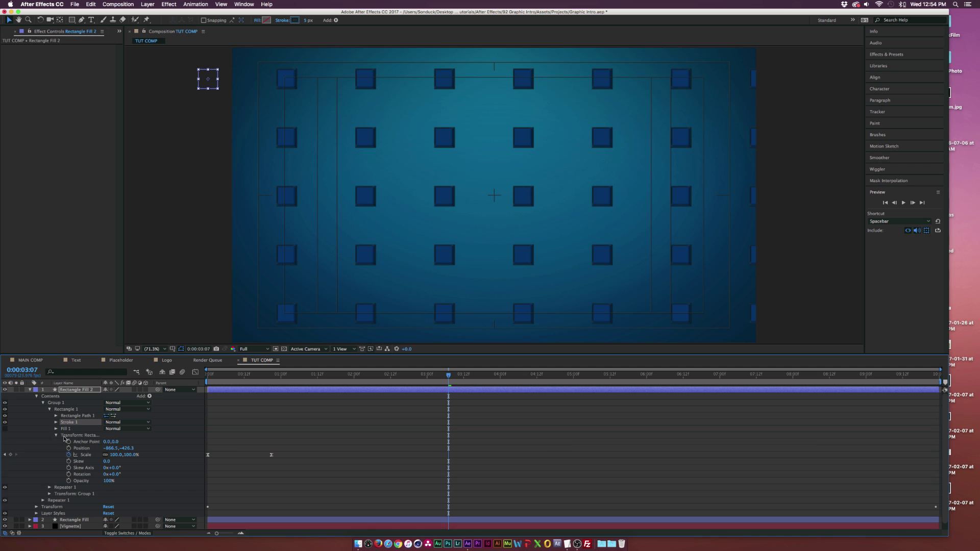
click(272, 375)
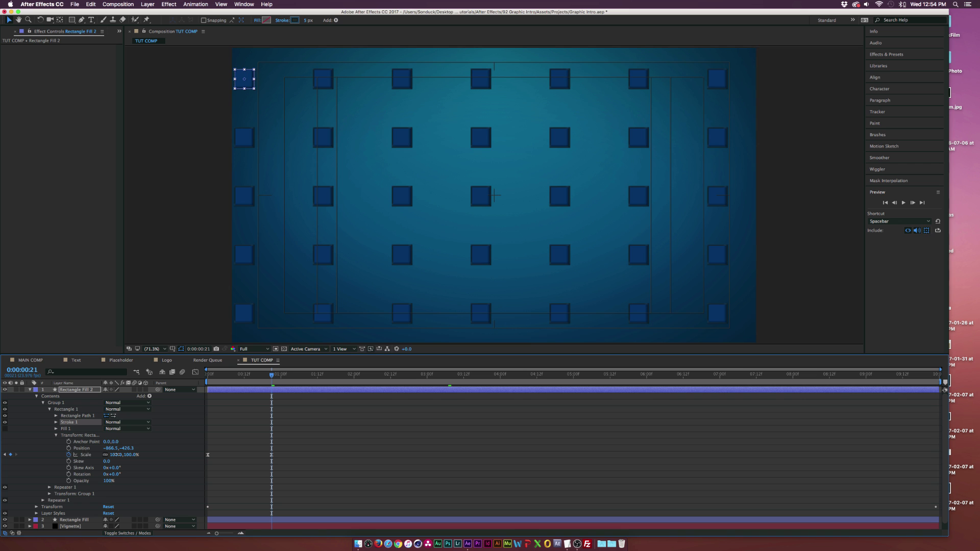
drag(116, 454, 129, 454)
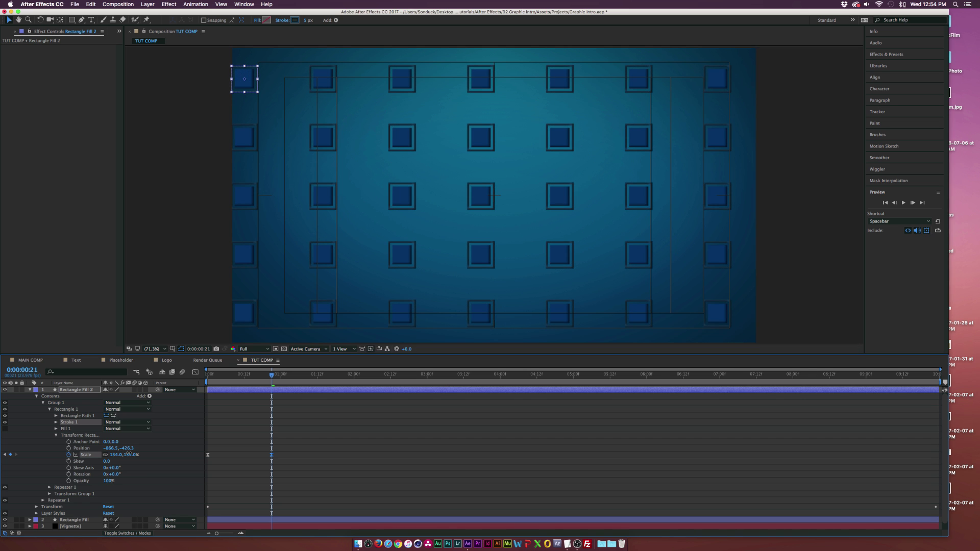
Set the stroke width of Rectangle Fill 2 to 3 px
click(308, 20)
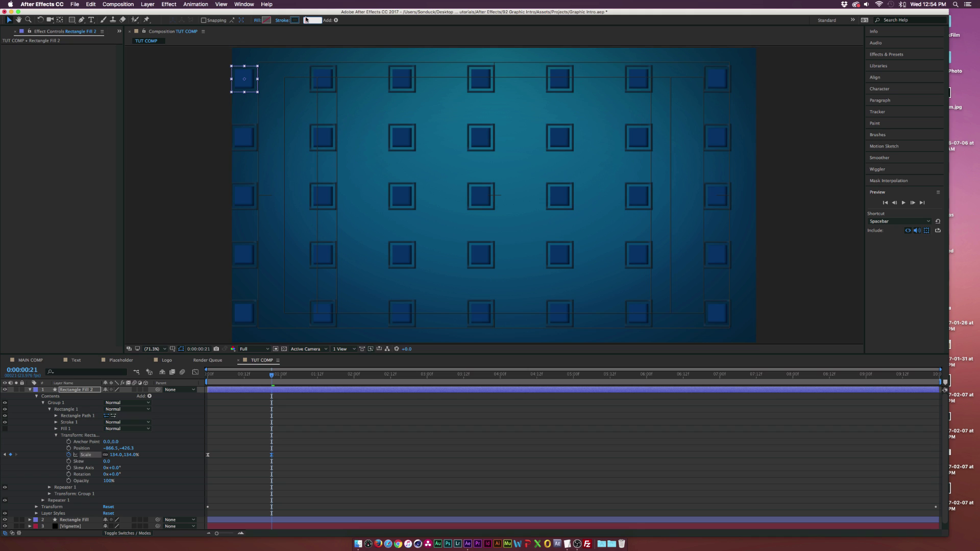
text(3)
key(Return)
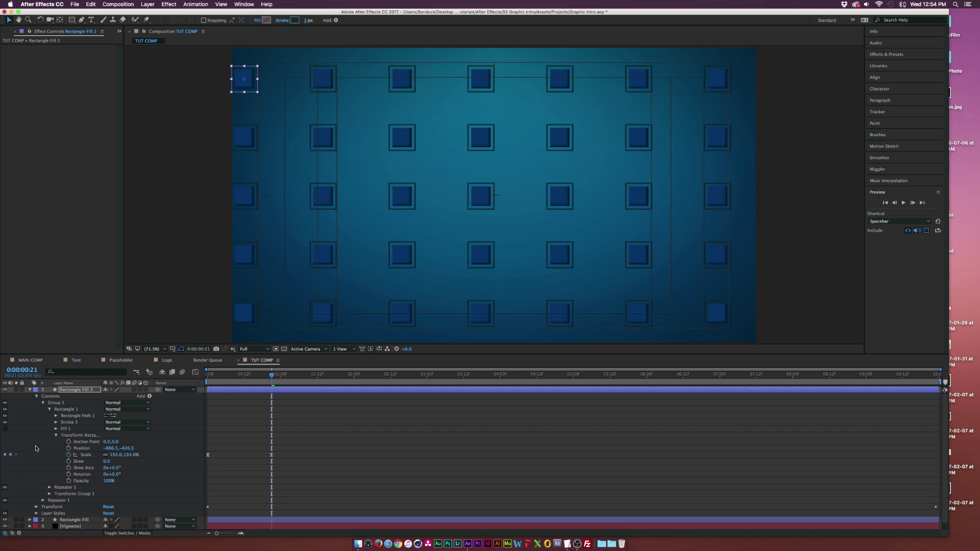
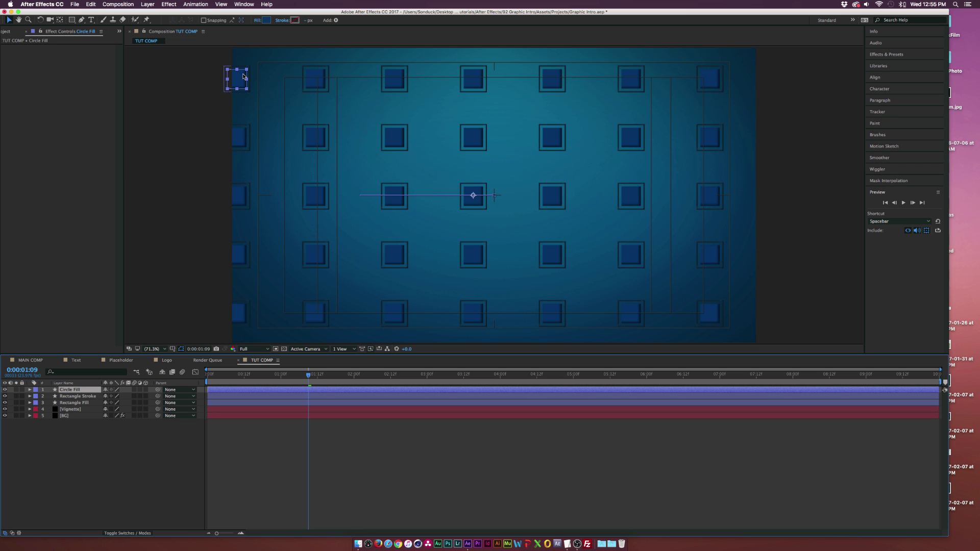
Offset the Circle Fill grid between the squares and replace its Rectangle 1 shape with a circle about 87 px wide
drag(243, 77, 283, 77)
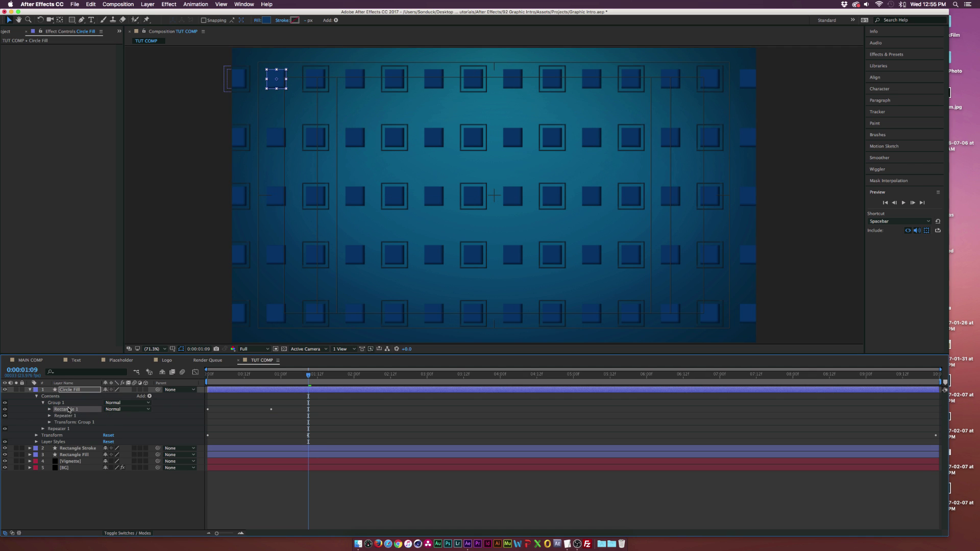
key(Delete)
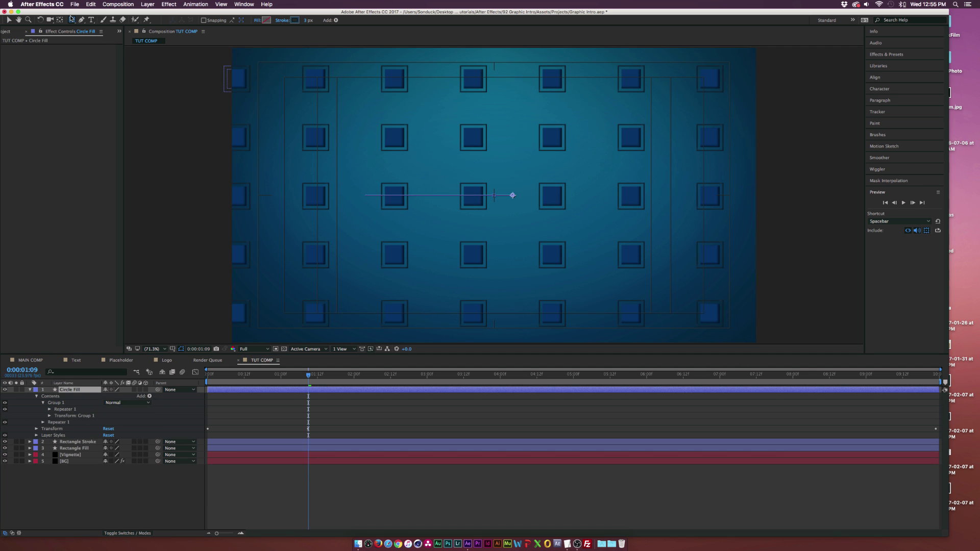
drag(72, 19, 101, 38)
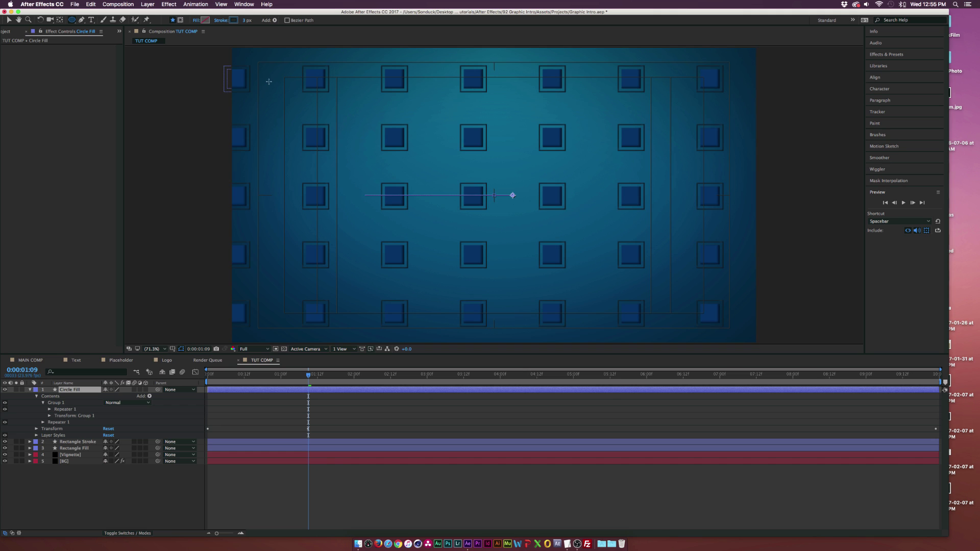
drag(271, 80, 299, 108)
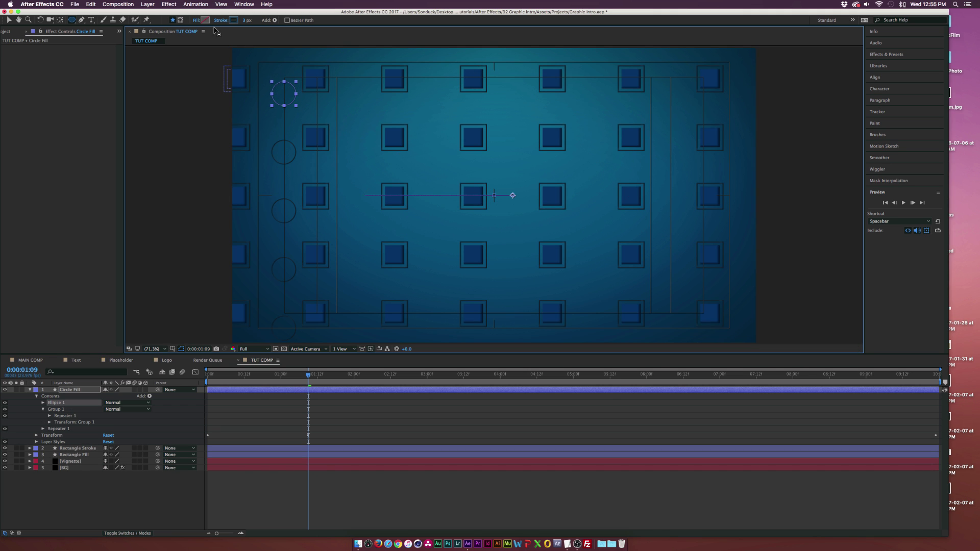
Give the new ellipse in Circle Fill a solid fill in colour 127382 and no stroke
click(195, 20)
click(445, 255)
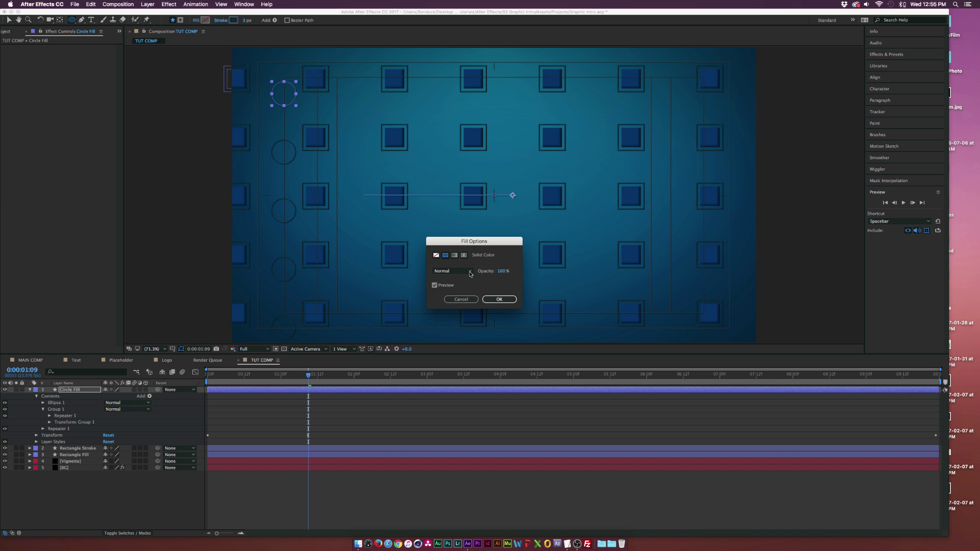
click(498, 300)
click(222, 20)
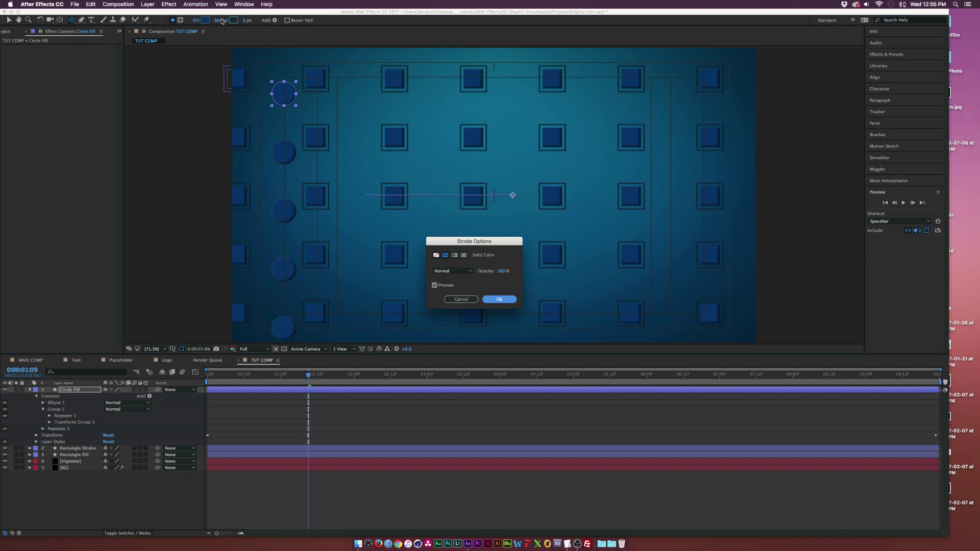
click(436, 255)
click(499, 300)
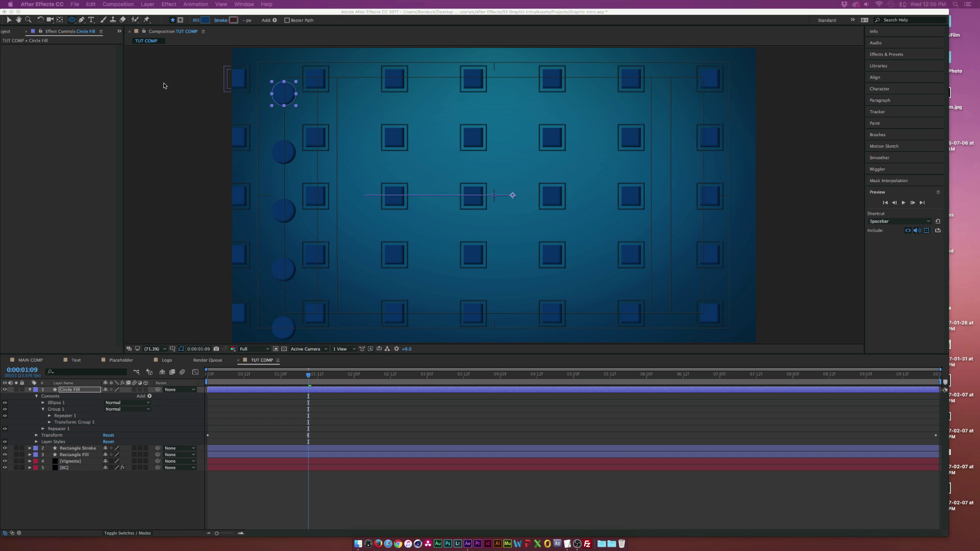
click(204, 20)
click(489, 275)
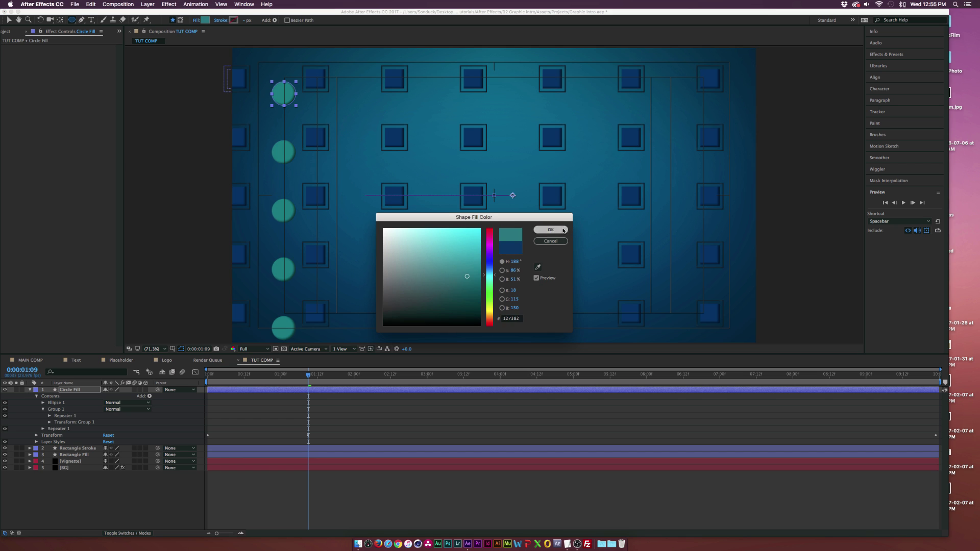
click(550, 230)
key(v)
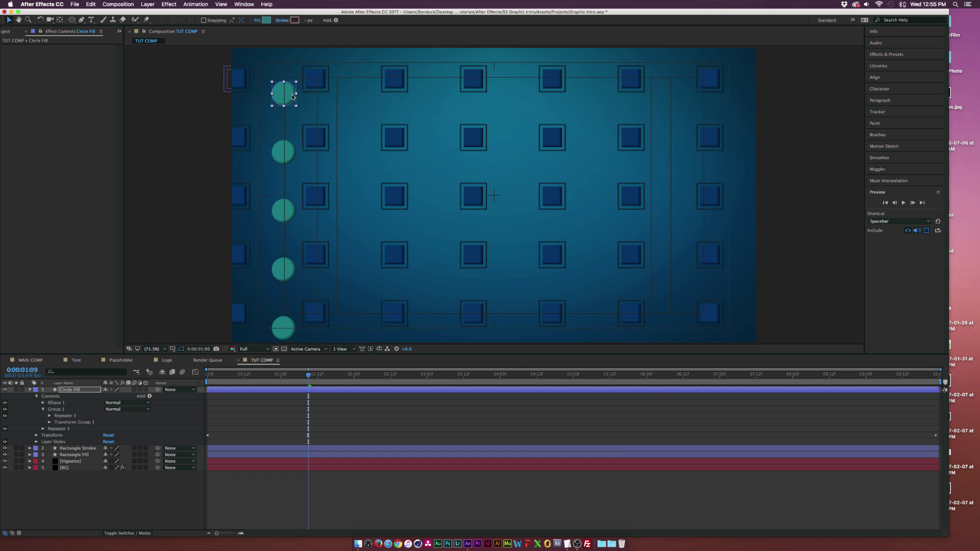
Keyframe the scale of Ellipse 1 in Circle Fill at 85% at 0:00:01:09
click(43, 403)
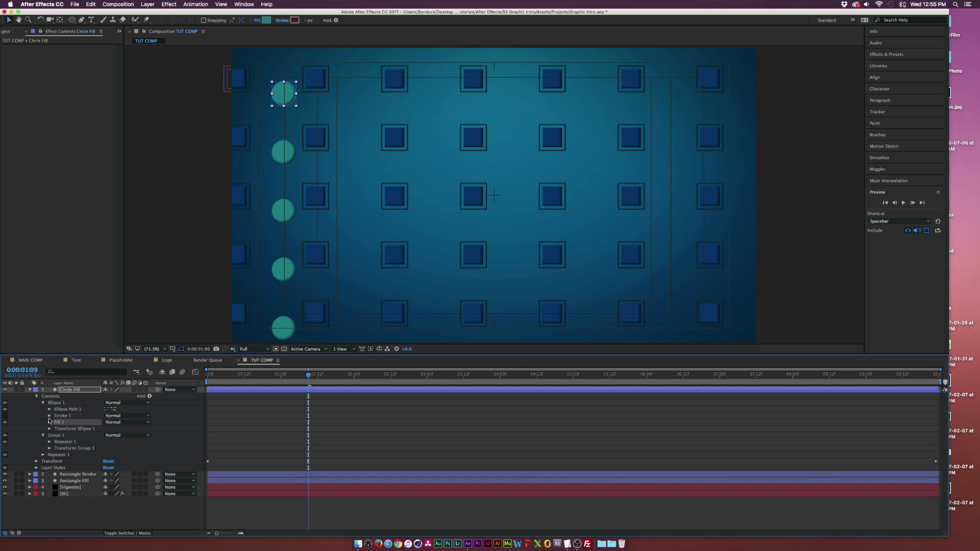
click(49, 429)
click(62, 449)
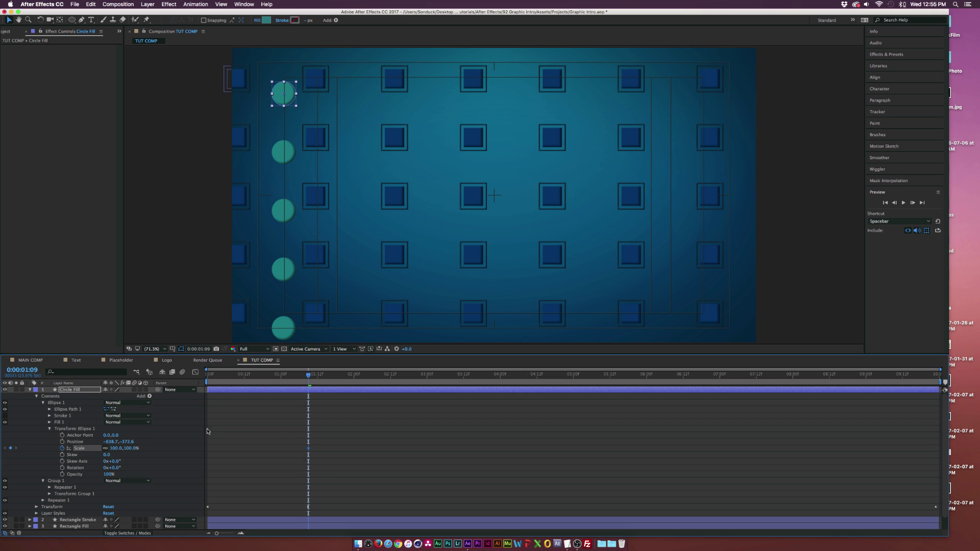
drag(117, 448, 111, 448)
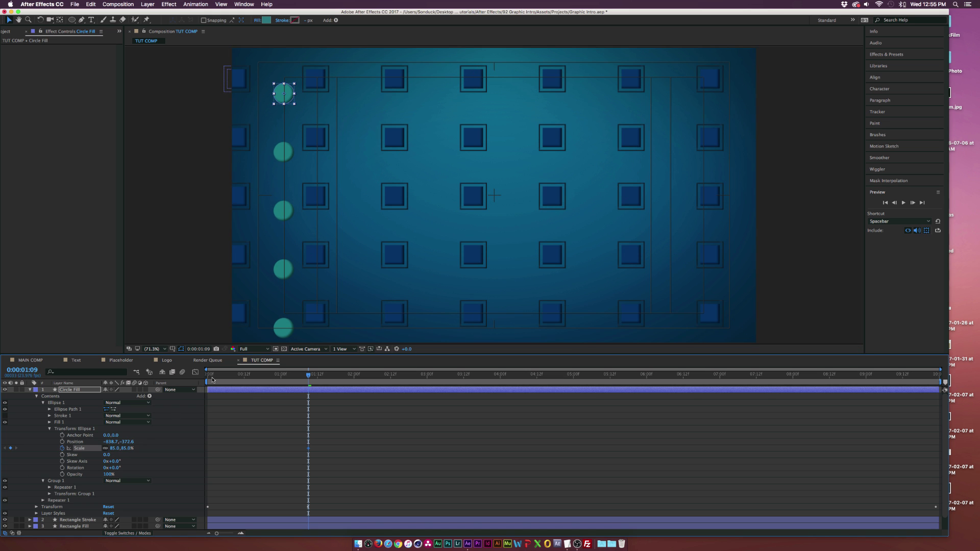
Add a 0% scale keyframe for Ellipse 1 at 0:00:00:00 and ease both scale keyframes
drag(210, 376, 183, 377)
click(113, 448)
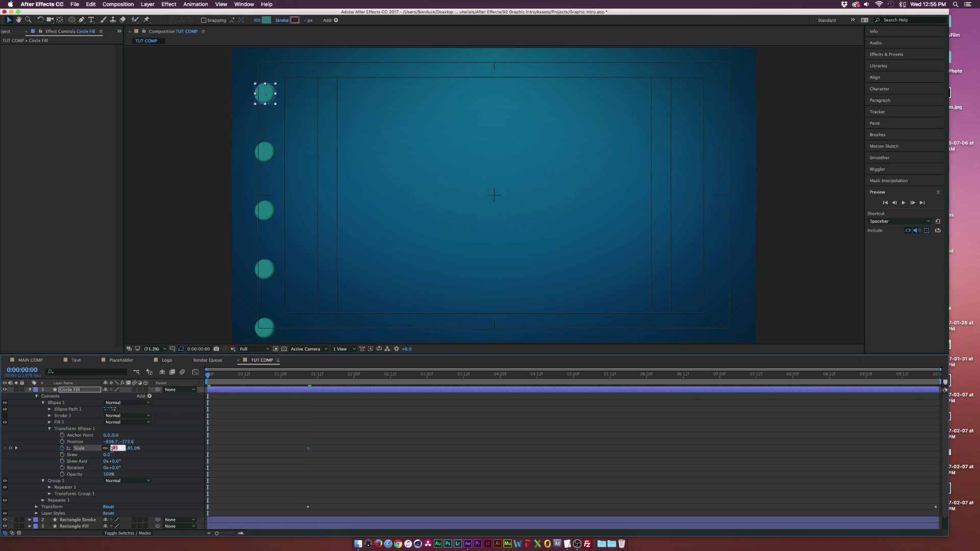
text(0)
key(Return)
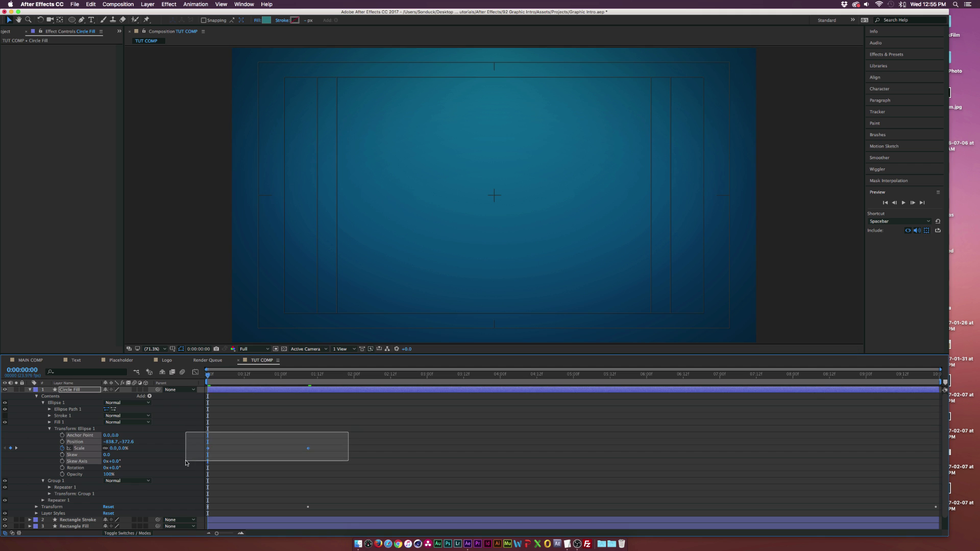
At 0:00:01:09, align the circle with the row of squares and move Ellipse 1 into Group 1 above Repeater 1
drag(295, 376, 307, 379)
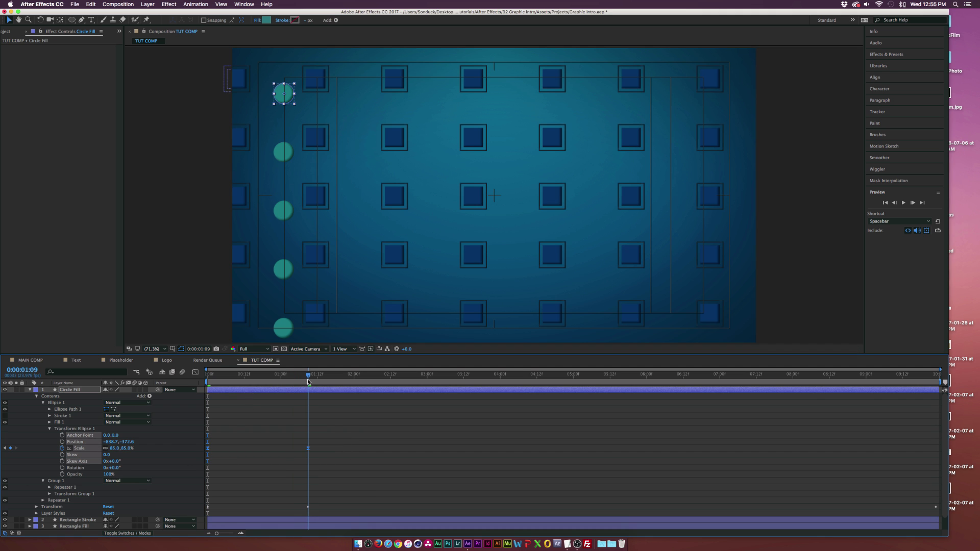
drag(284, 90, 272, 79)
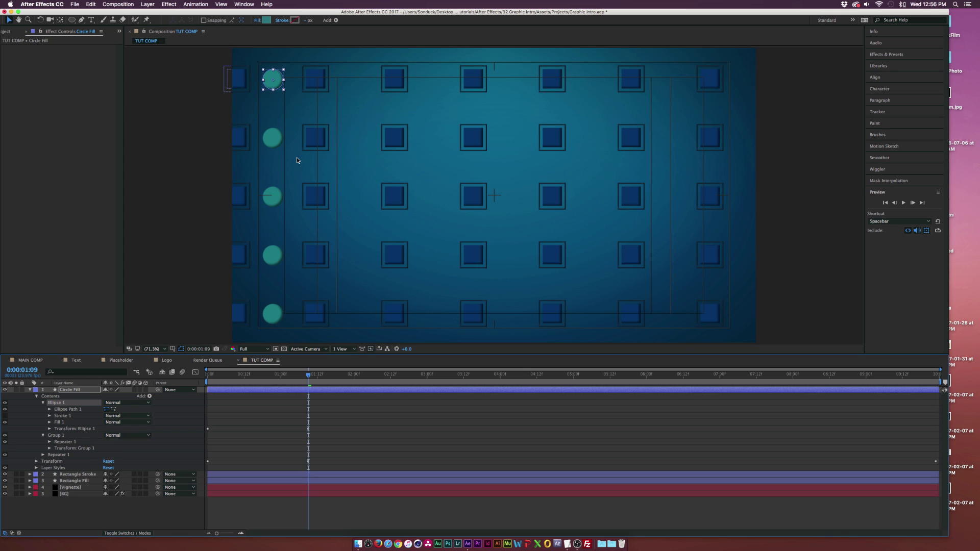
mouse_move(58, 405)
mouse_down()
mouse_move(70, 445)
mouse_move(60, 436)
mouse_move(62, 407)
mouse_up()
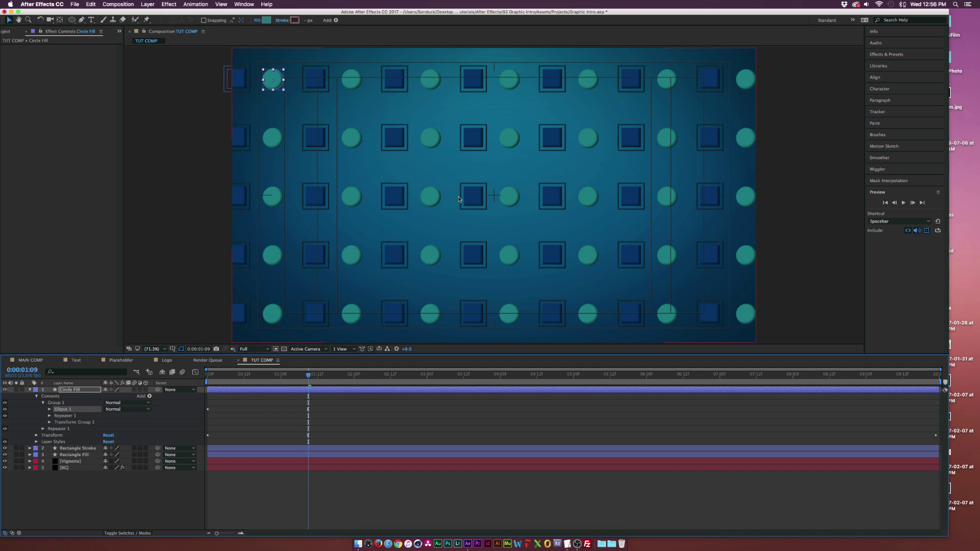
Collapse the Circle Fill layer and duplicate it
click(30, 390)
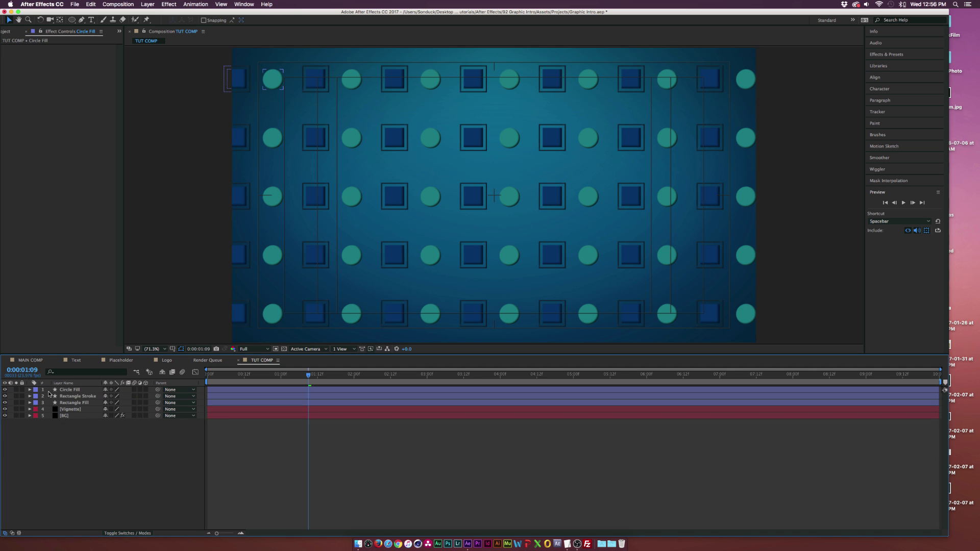
click(67, 391)
key(super+d)
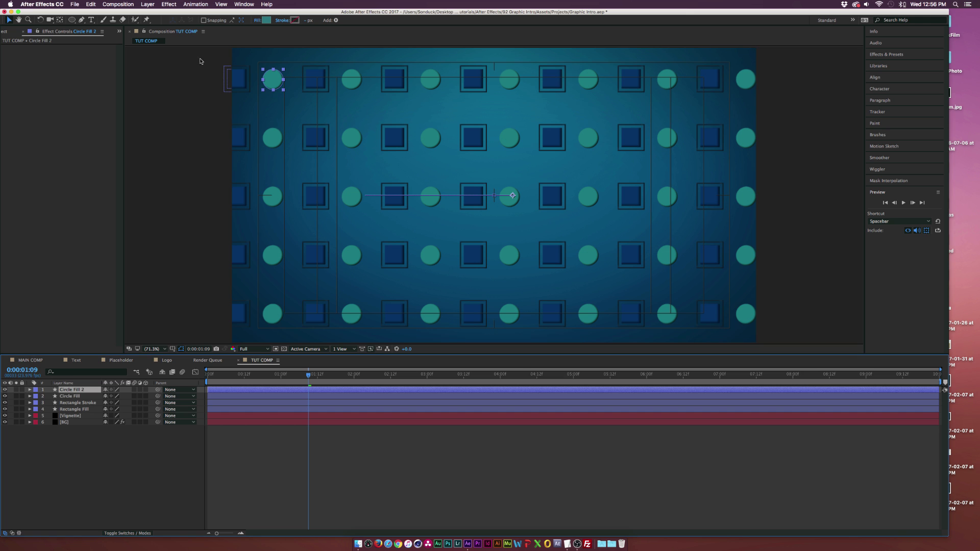
Set Circle Fill 2's fill to None and give it a solid stroke in colour 127382
click(256, 20)
click(436, 255)
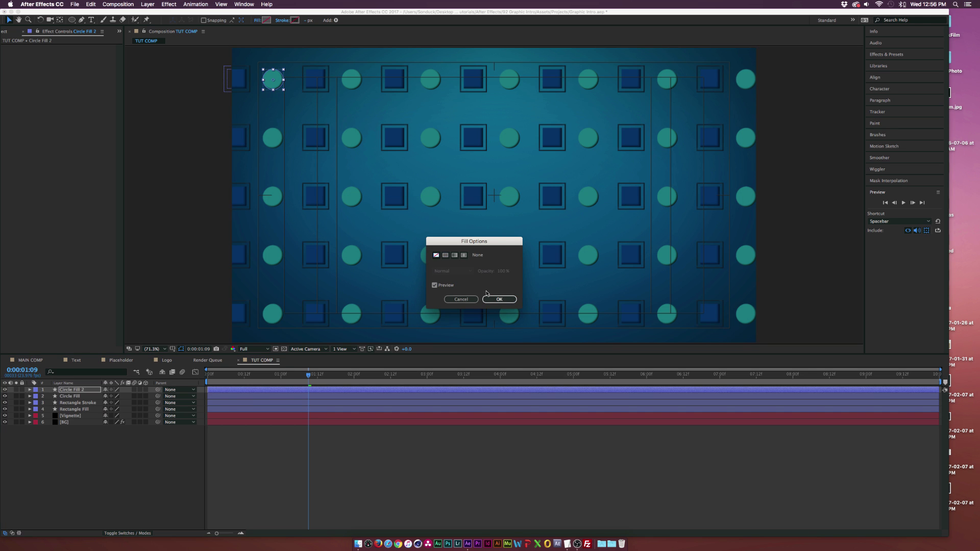
click(499, 299)
click(282, 21)
click(445, 255)
click(499, 299)
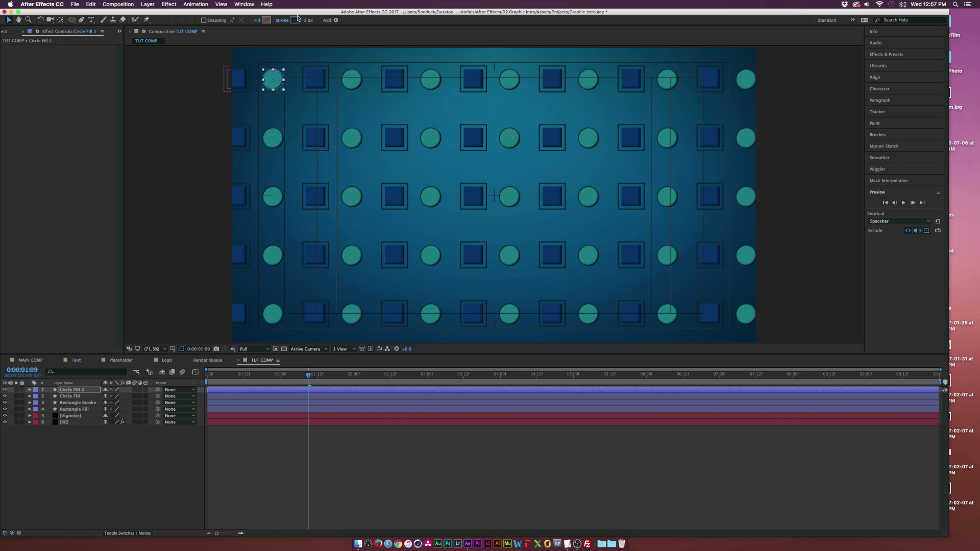
click(295, 20)
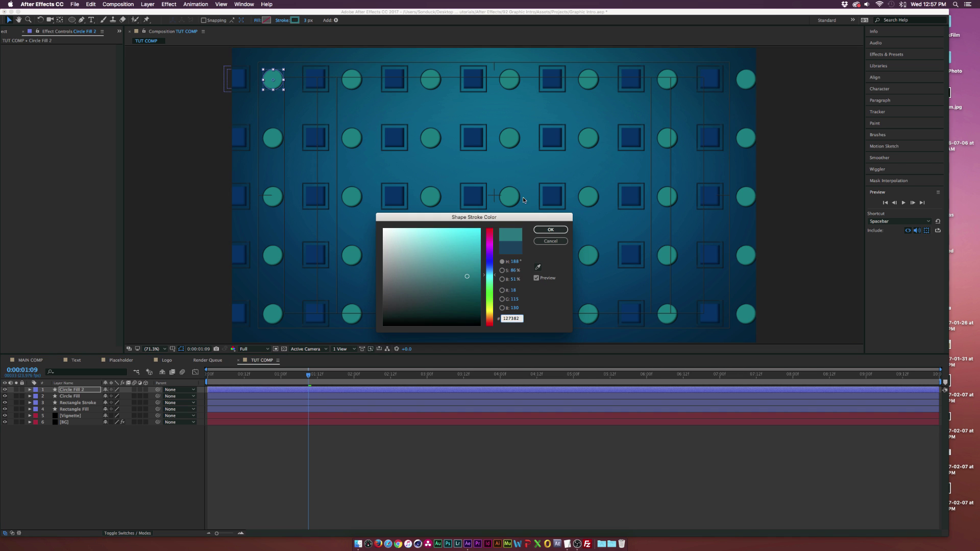
click(550, 230)
Set the ellipse scale in Circle Fill 2 to 116% at the 0:00:01:09 keyframe
click(29, 390)
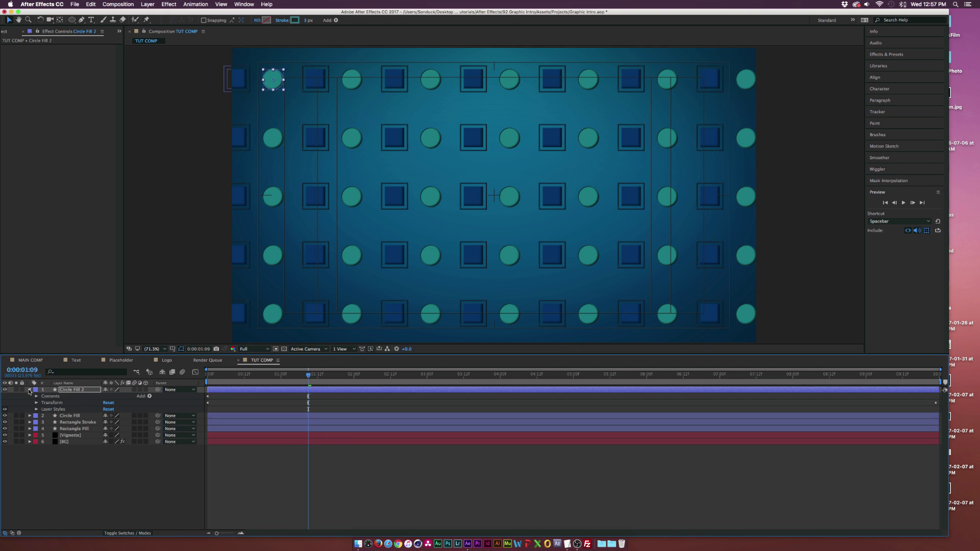
key(u)
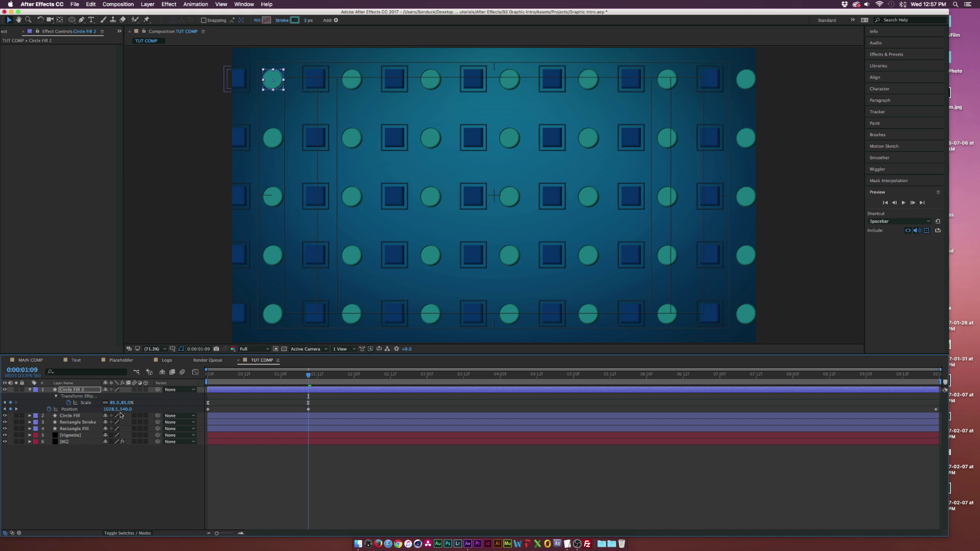
drag(112, 403, 125, 402)
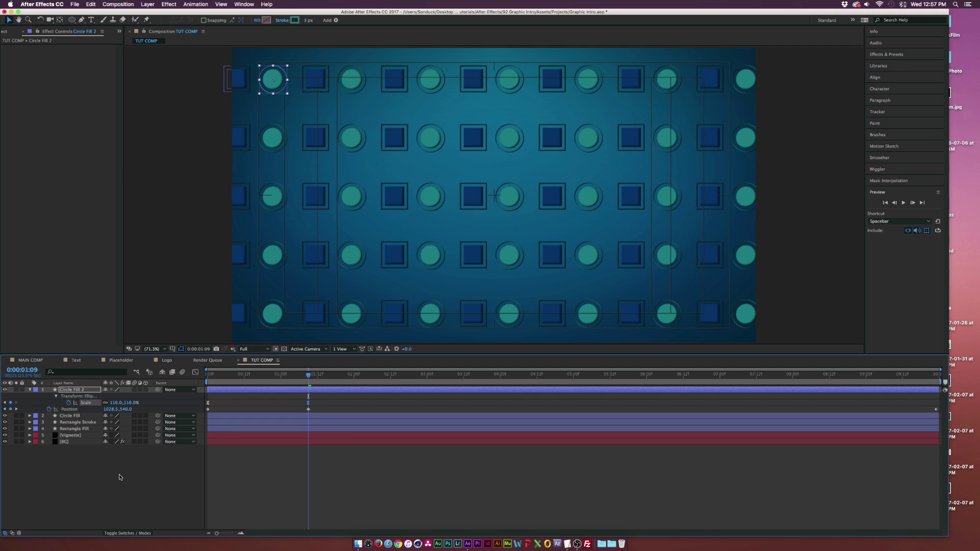
Delete the Inner Shadow layer style from Circle Fill 2
click(30, 390)
key(u)
key(u)
key(u)
scroll(64, 438, down, 5)
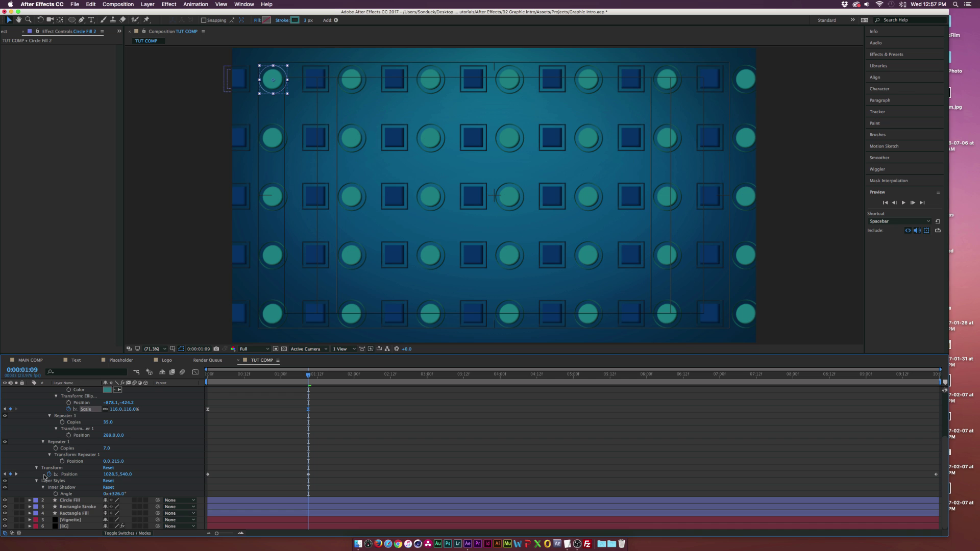
click(56, 487)
key(Delete)
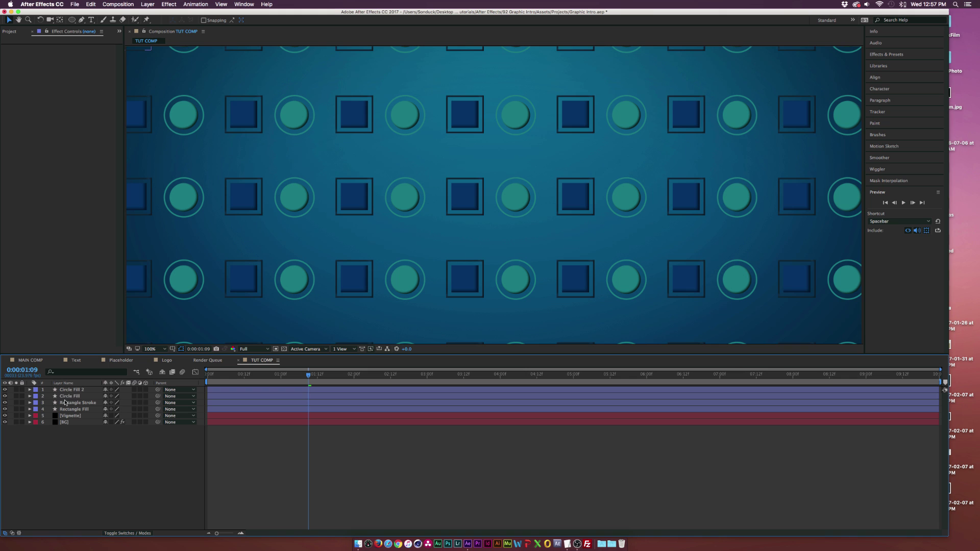
Delete the Inner Shadow layer style from the Circle Fill layer
click(66, 397)
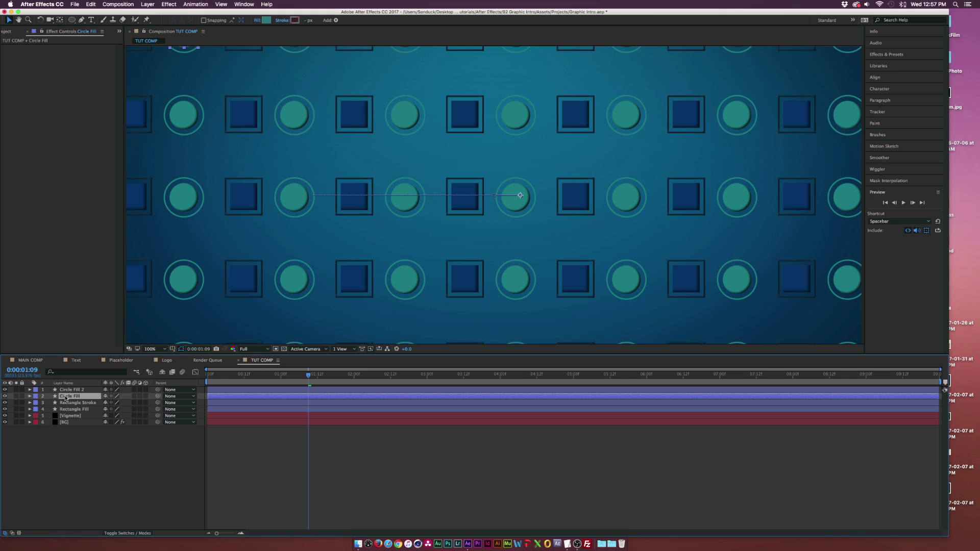
key(u)
key(u)
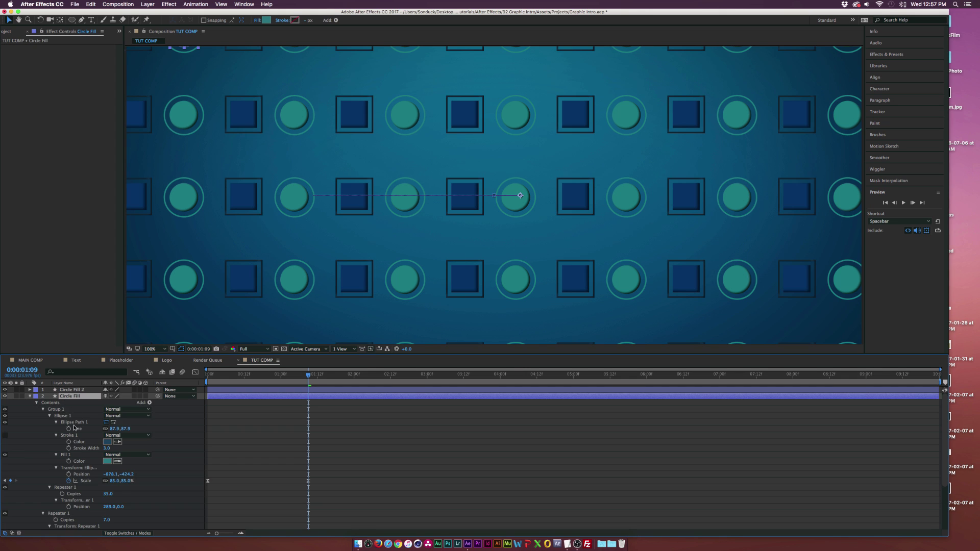
scroll(64, 465, down, 2)
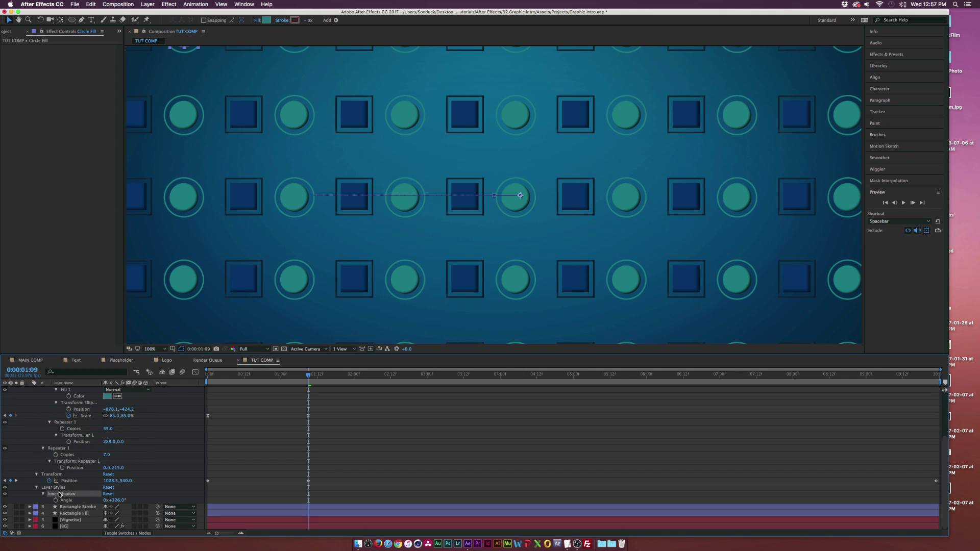
scroll(59, 494, up, 1)
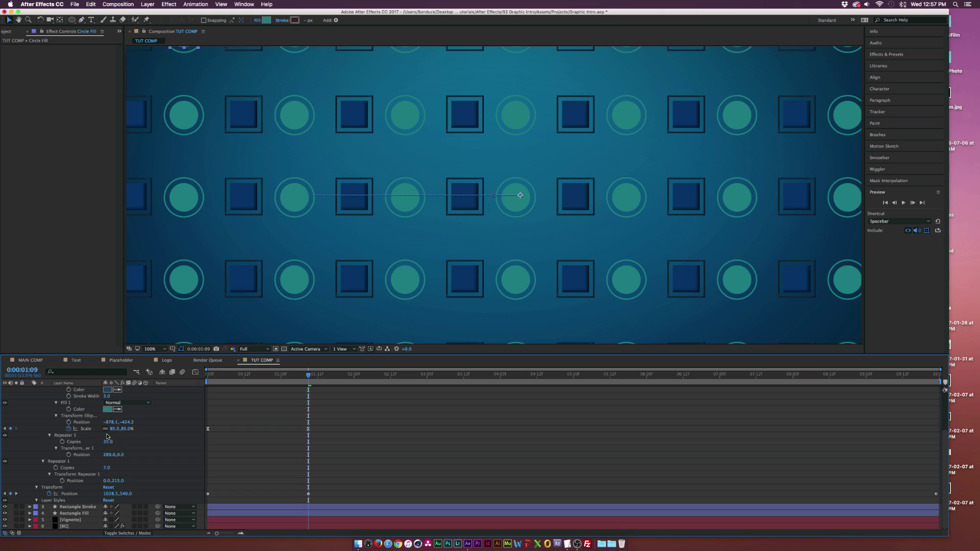
scroll(31, 393, up, 4)
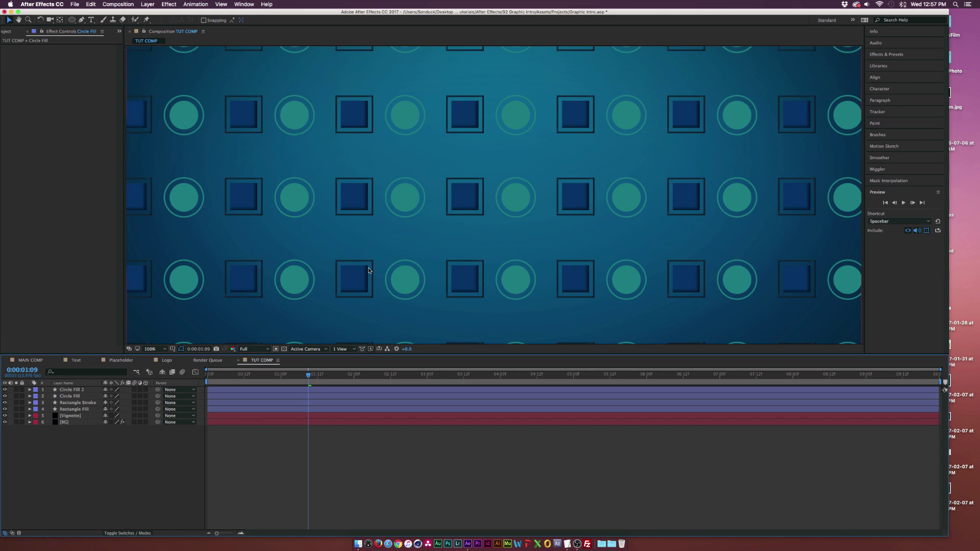
Reveal the keyframed properties of all four shape layers and review their scale and position keyframes
scroll(371, 269, down, 3)
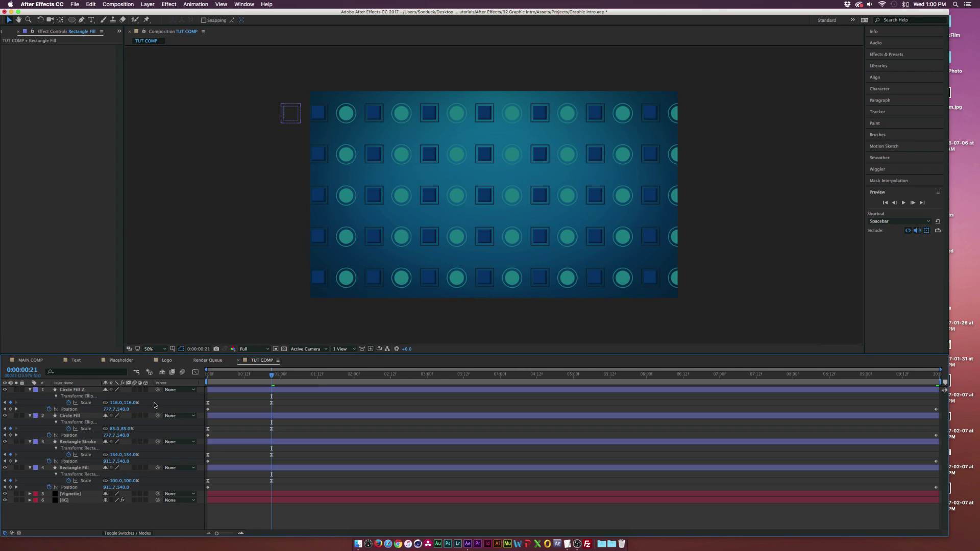
key(u)
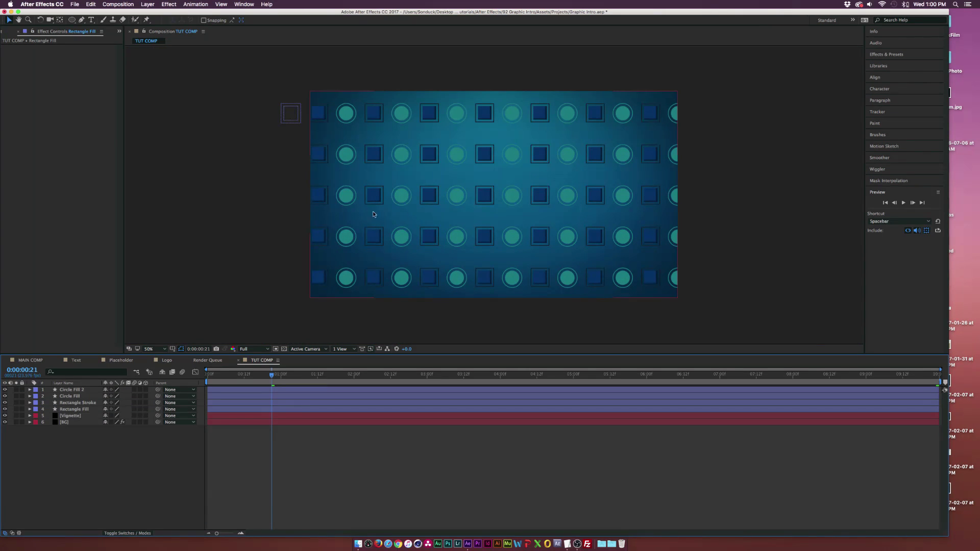
key(u)
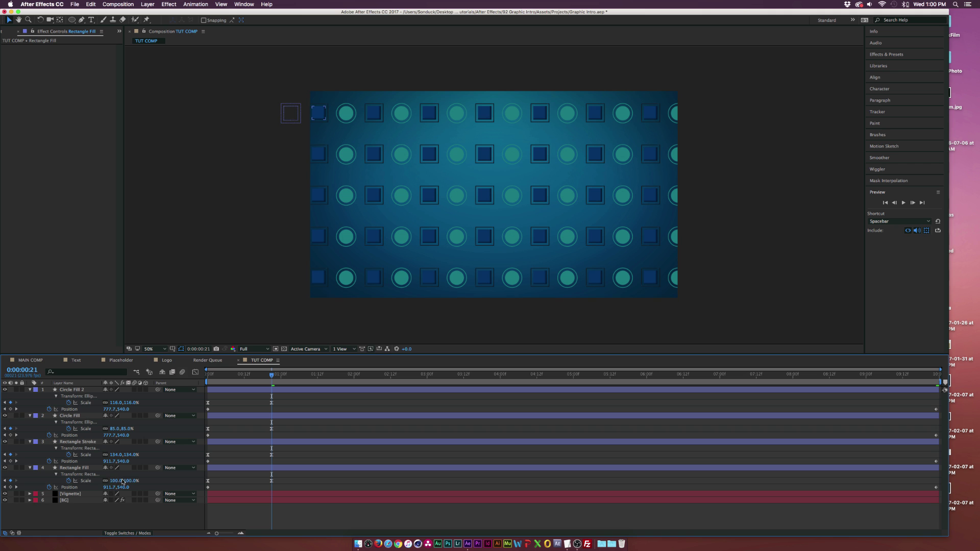
drag(118, 481, 114, 402)
click(118, 443)
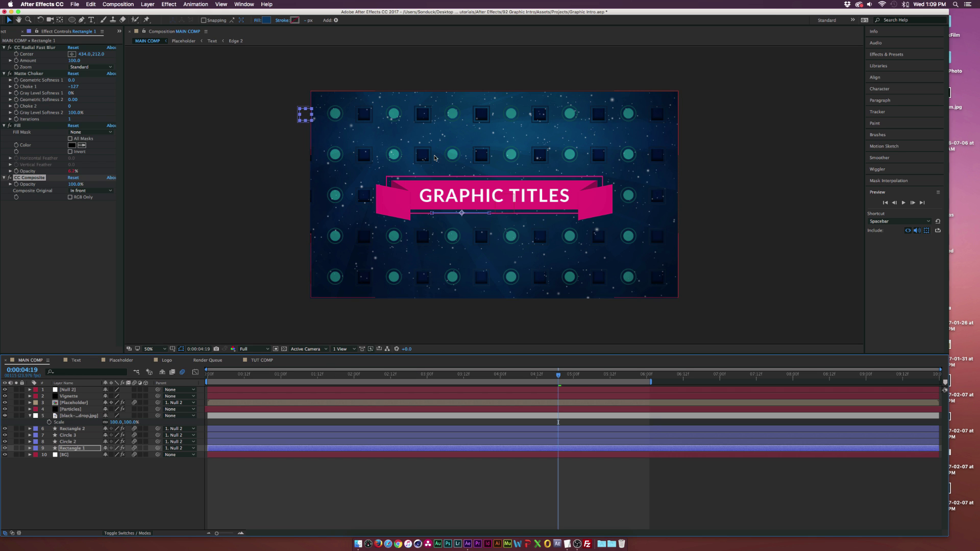
Apply CC Radial Fast Blur to the Rectangle 1 layer in TUT COMP with an amount of 100
click(262, 360)
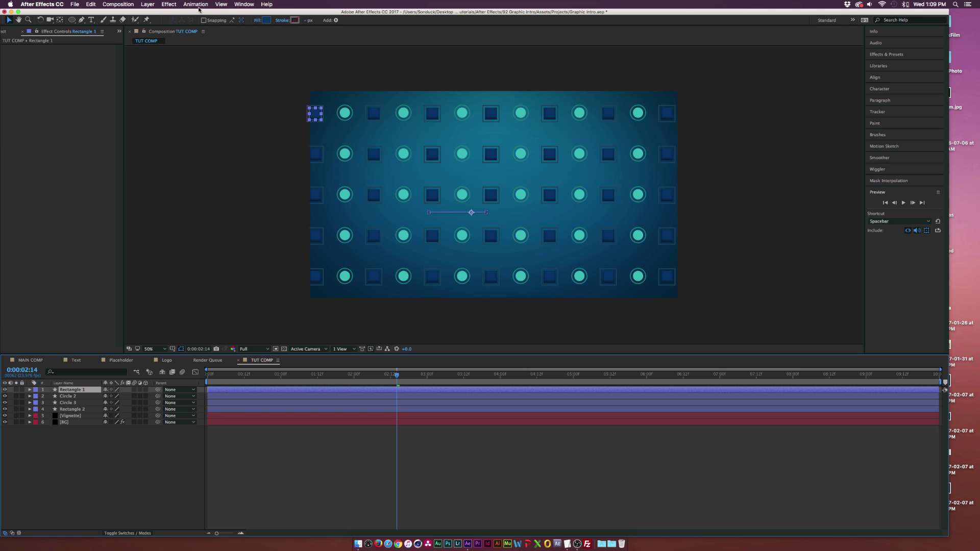
click(170, 4)
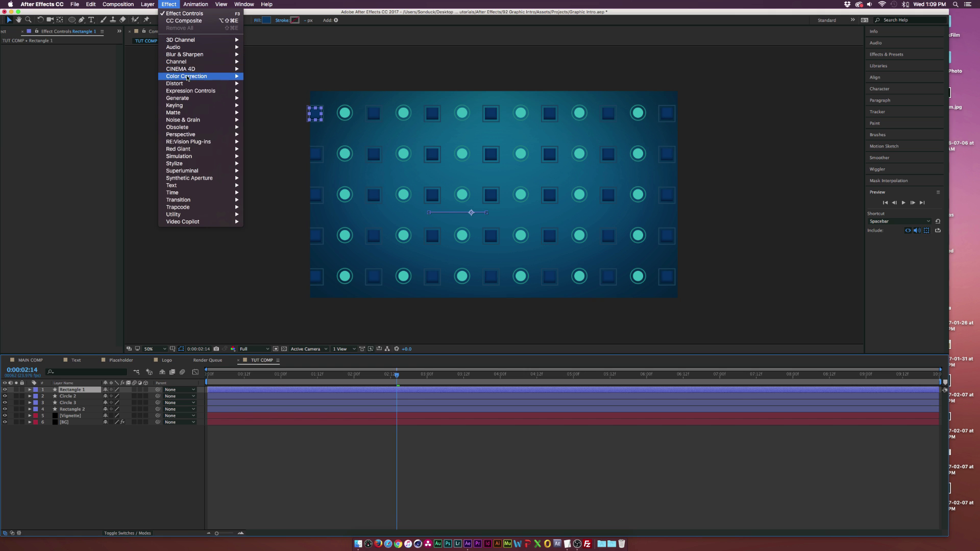
mouse_move(214, 54)
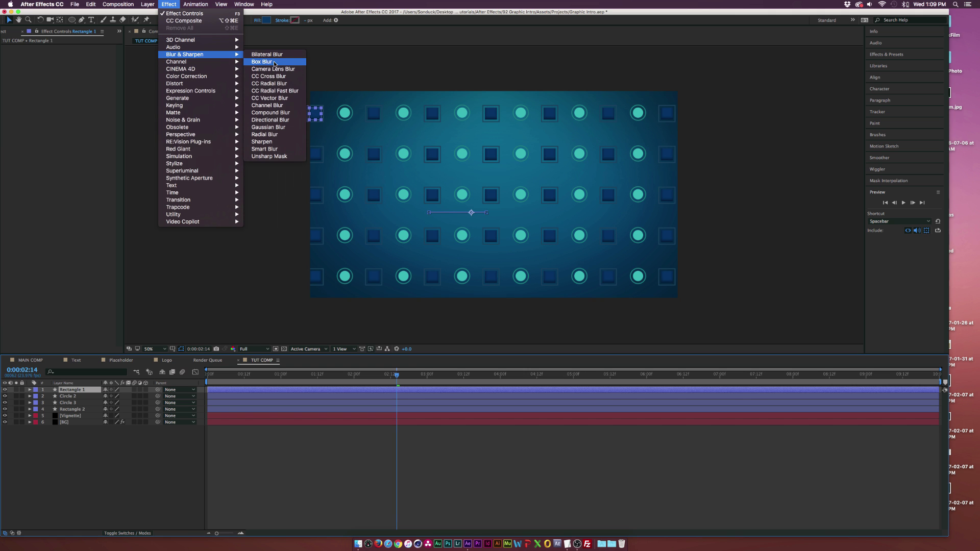
click(261, 91)
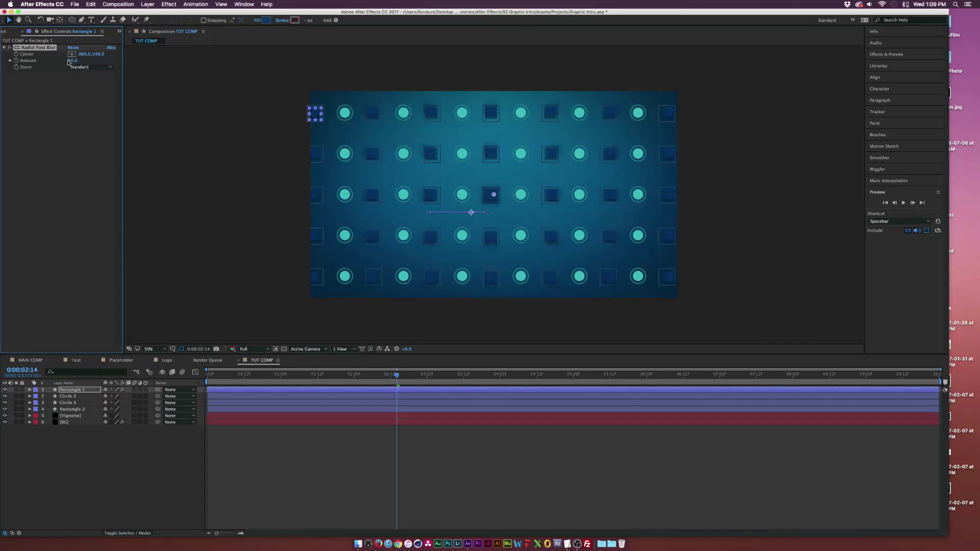
Add Matte Choker to Rectangle 1 with Geometric Softness 1 at 0, Choke 1 at -124 and Gray Level Softness 1 at 0%
click(168, 4)
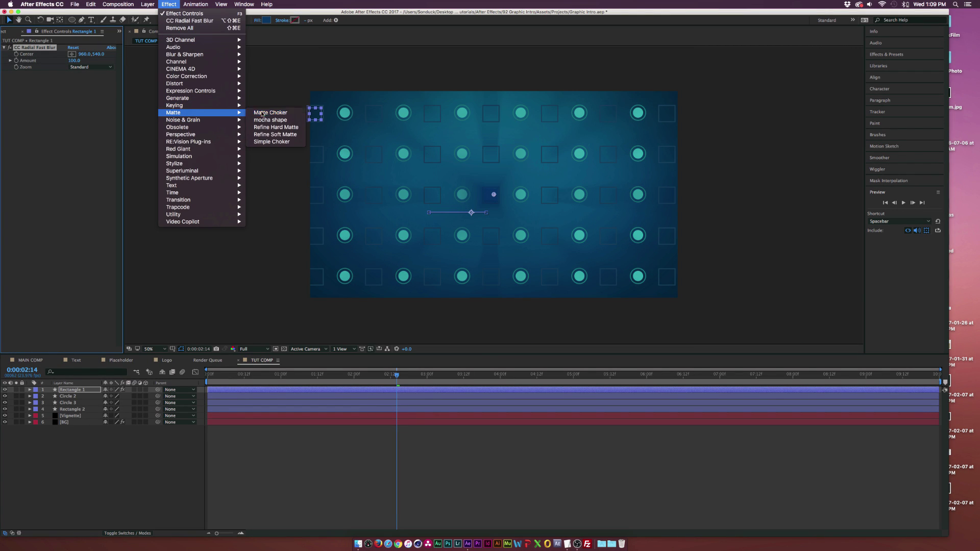
key(Escape)
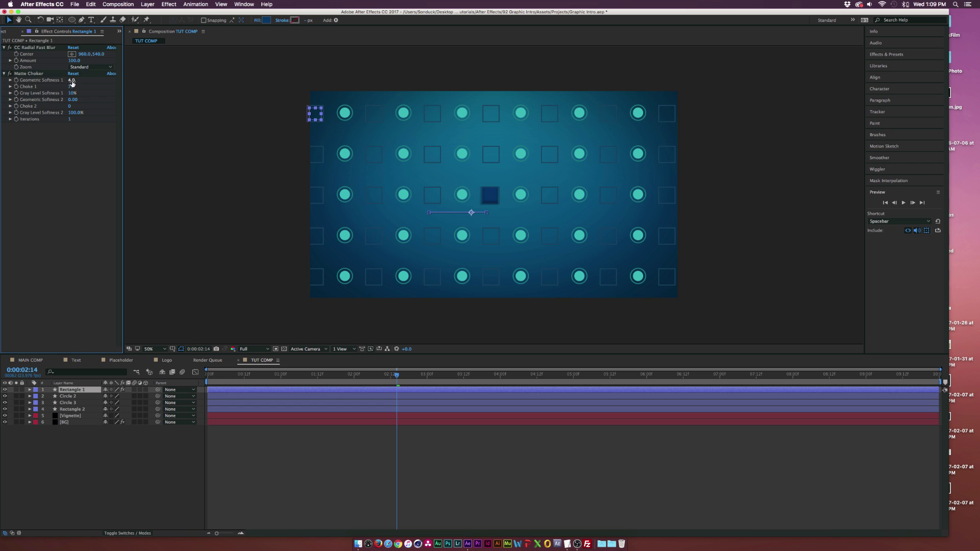
click(72, 80)
text(0)
key(Tab)
text(-85)
key(Return)
drag(11, 89, 0, 93)
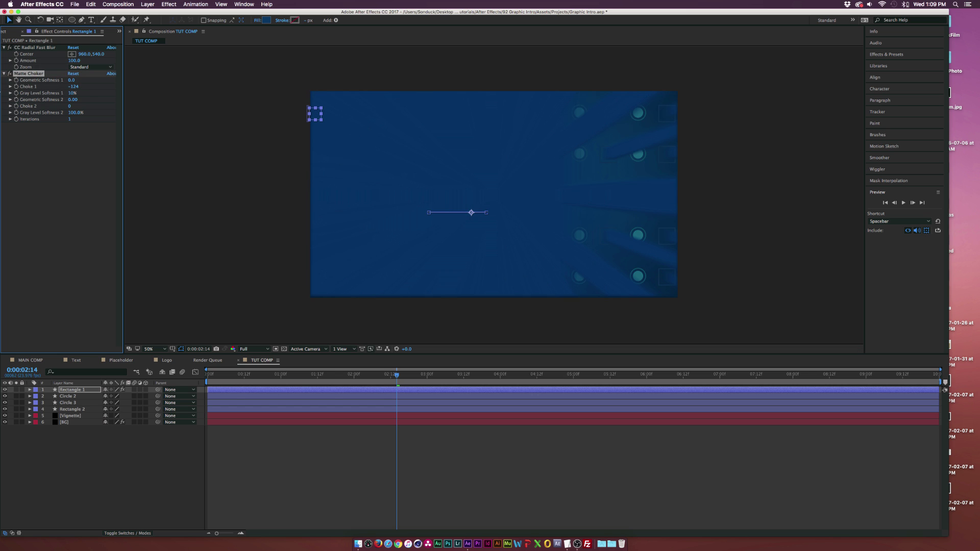
click(72, 93)
text(0)
click(88, 133)
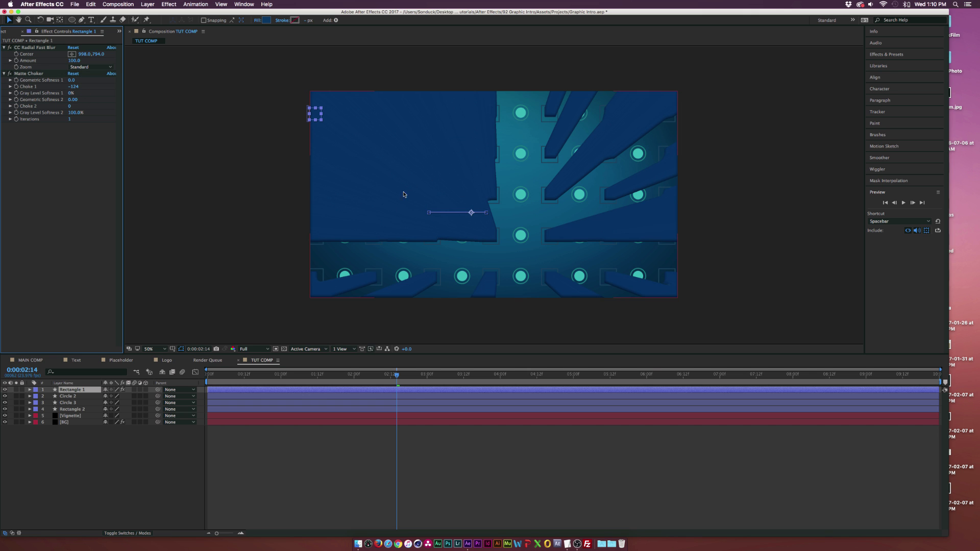
Add a Fill effect to Rectangle 1, coloured black (000000) with 10% opacity
click(170, 4)
mouse_move(185, 98)
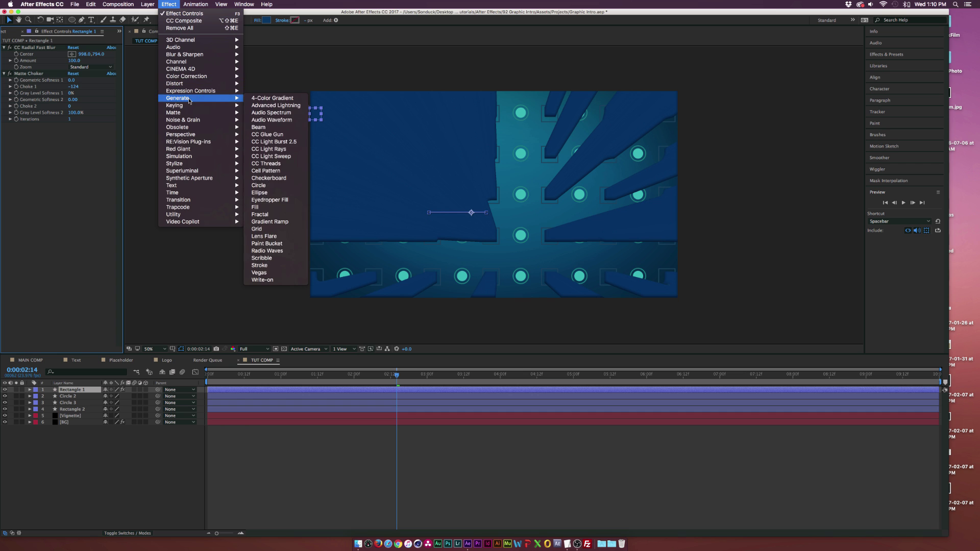
click(261, 209)
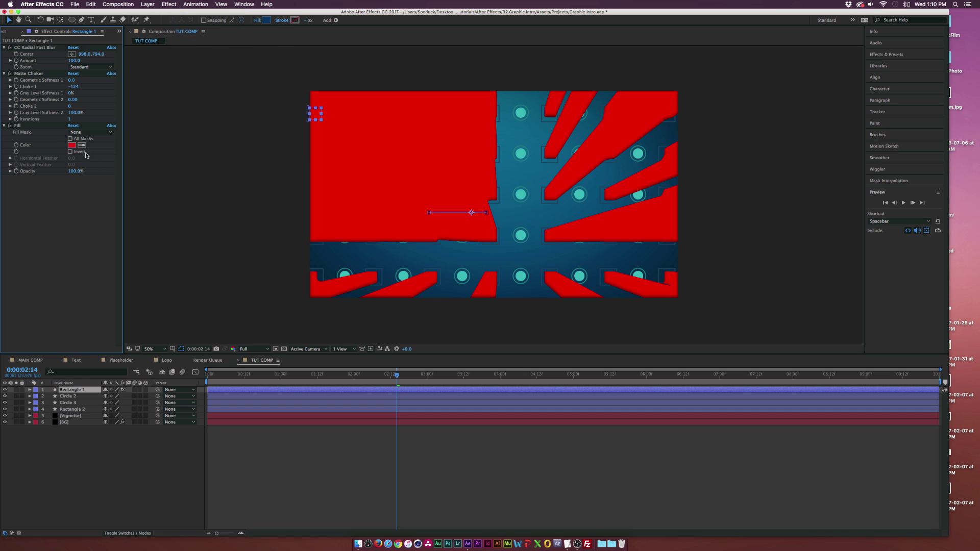
click(73, 146)
drag(442, 280, 398, 346)
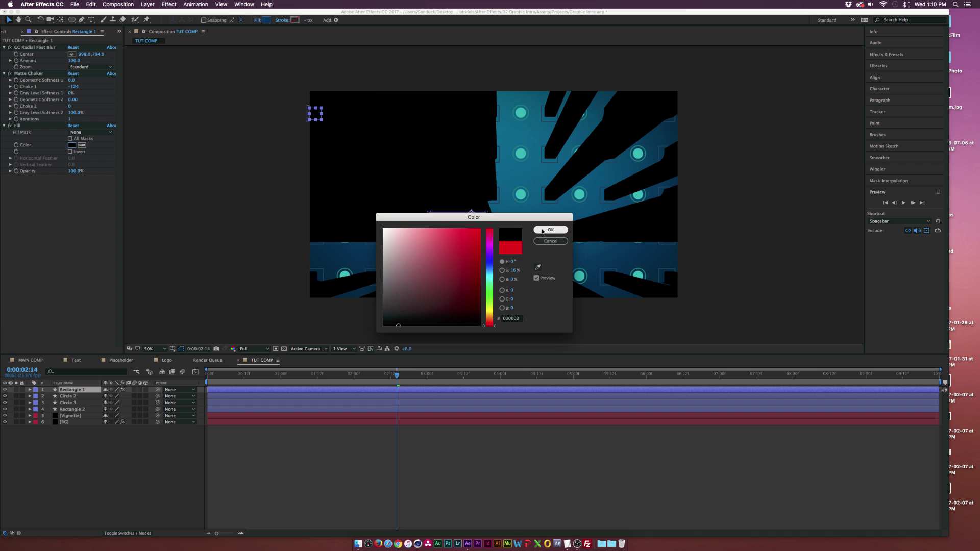
click(546, 230)
click(75, 171)
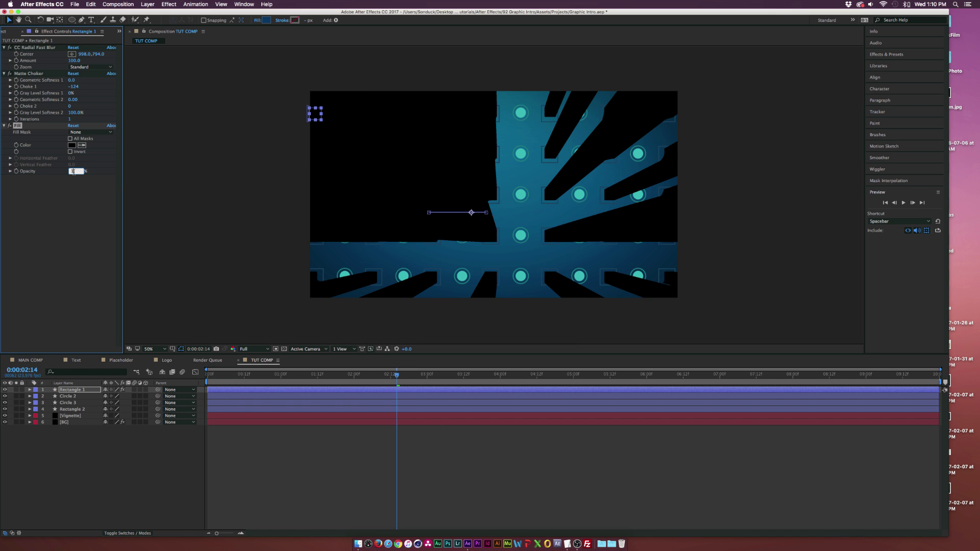
text(10)
key(Return)
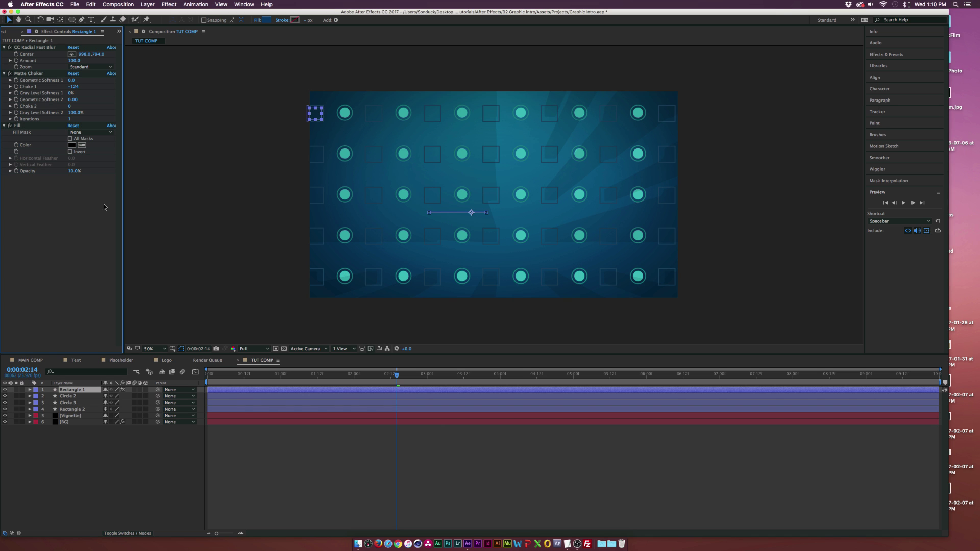
Add CC Composite to Rectangle 1 with RGB Only turned off and the original composited in front
click(169, 4)
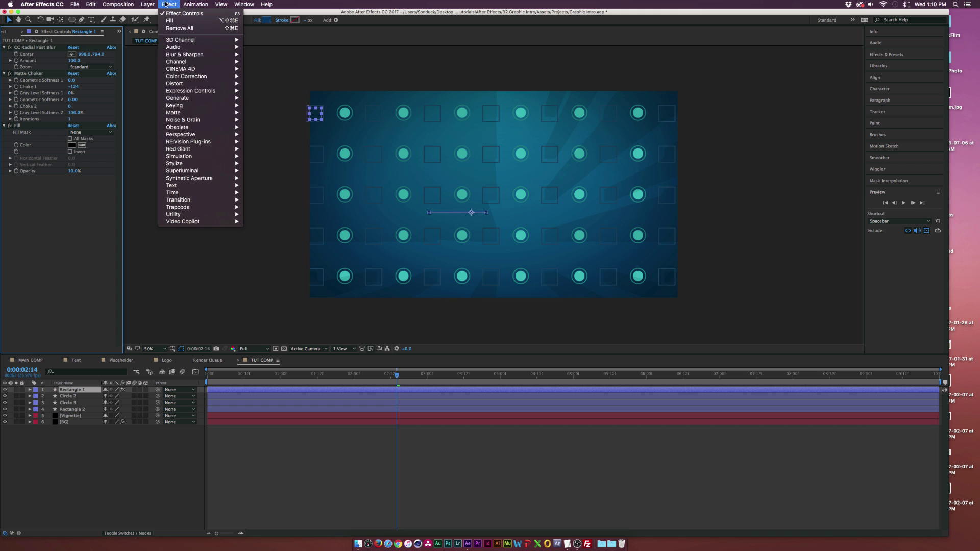
mouse_move(215, 61)
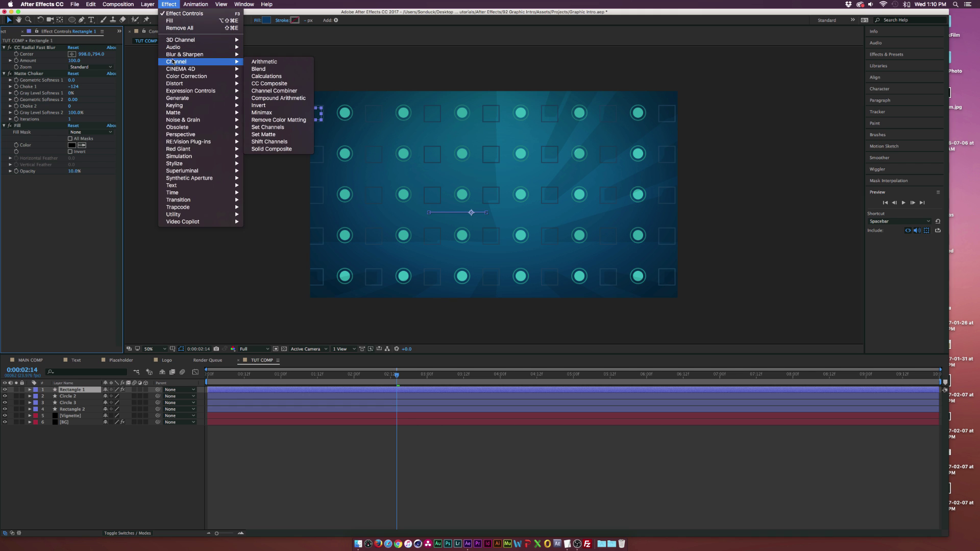
click(269, 83)
click(70, 197)
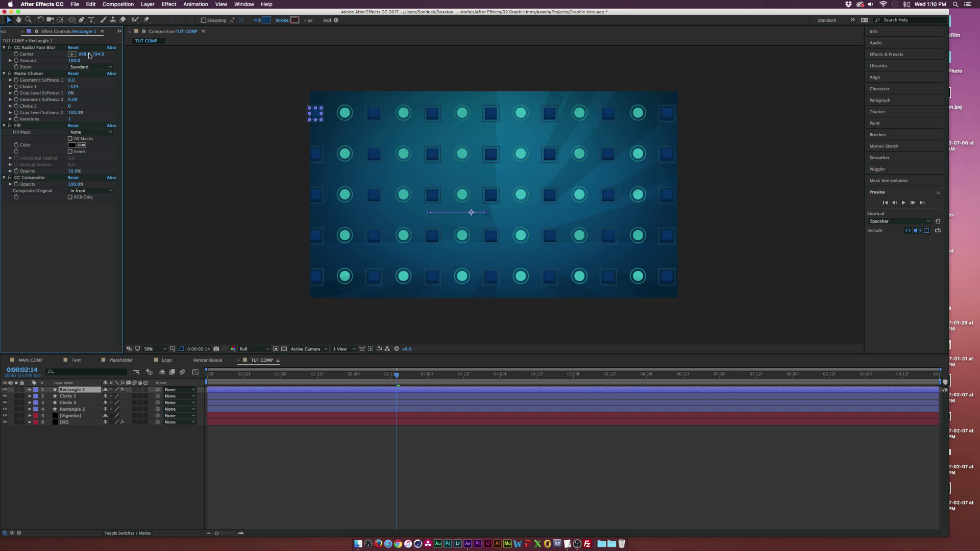
Try different CC Radial Fast Blur centers on Rectangle 1 and place the center at about 272, 228
click(32, 48)
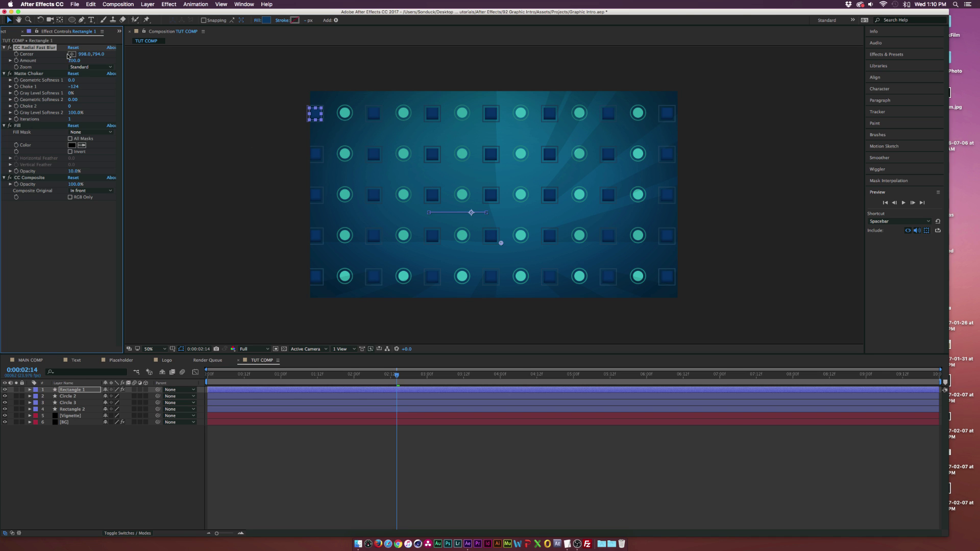
click(68, 55)
click(72, 54)
click(514, 236)
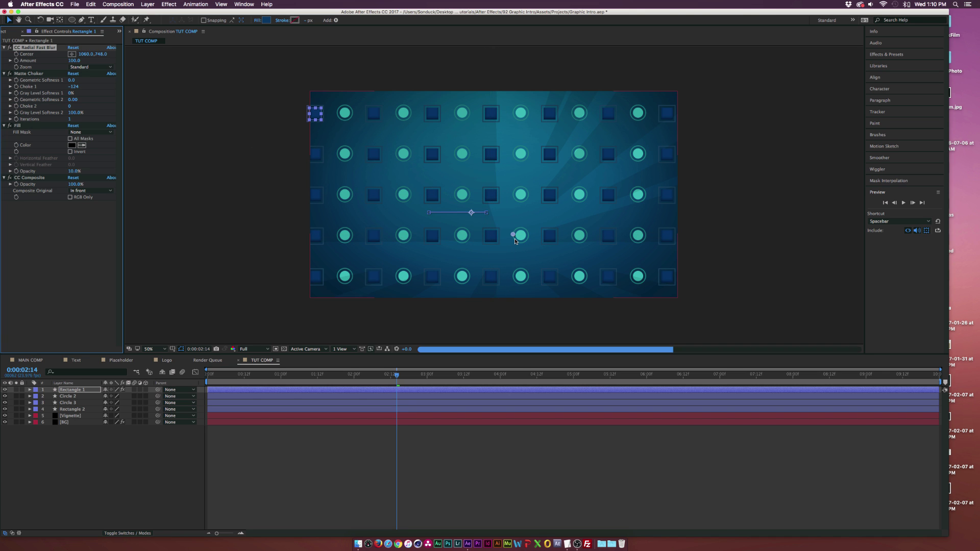
click(590, 270)
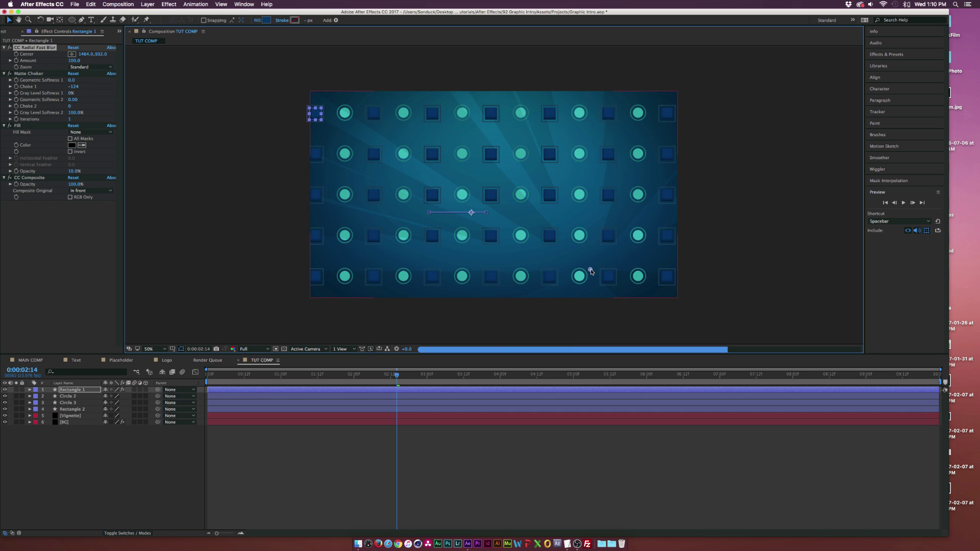
click(376, 158)
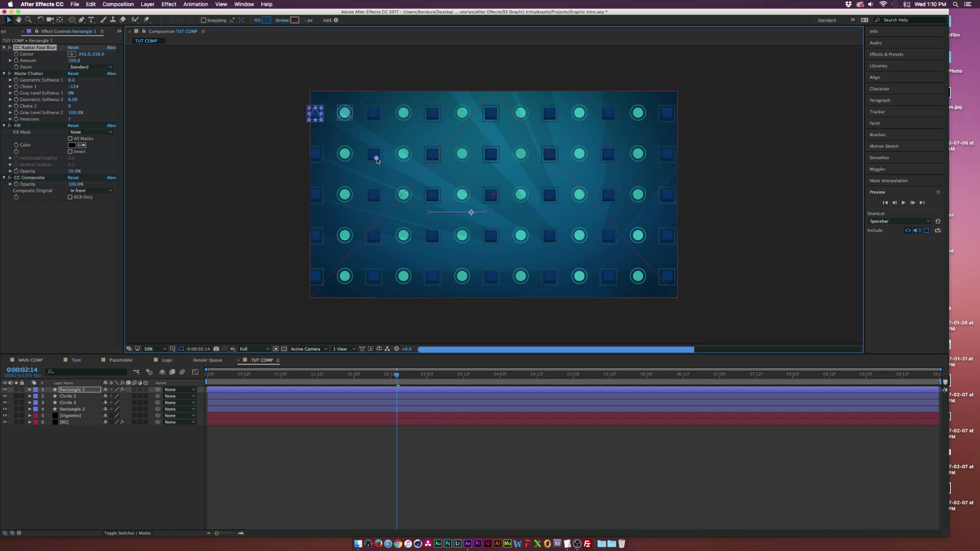
click(362, 135)
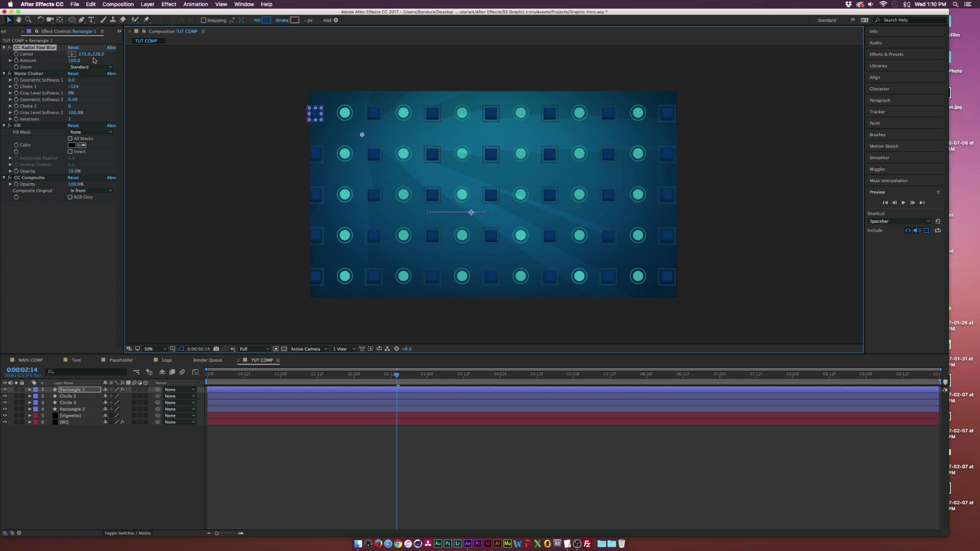
click(50, 230)
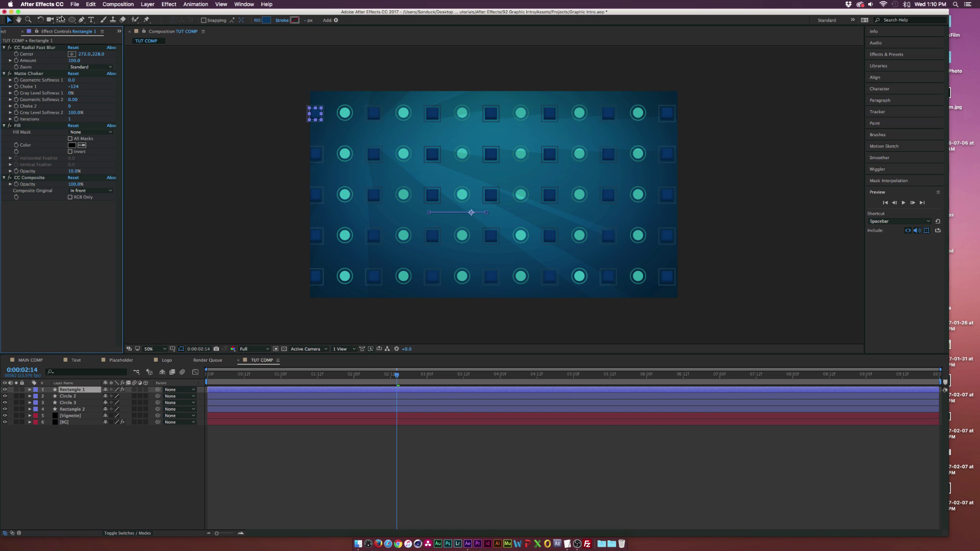
Copy all four effects from Rectangle 1 onto the Circle 2, Circle 3 and Rectangle 2 layers
click(31, 47)
shift+click(31, 178)
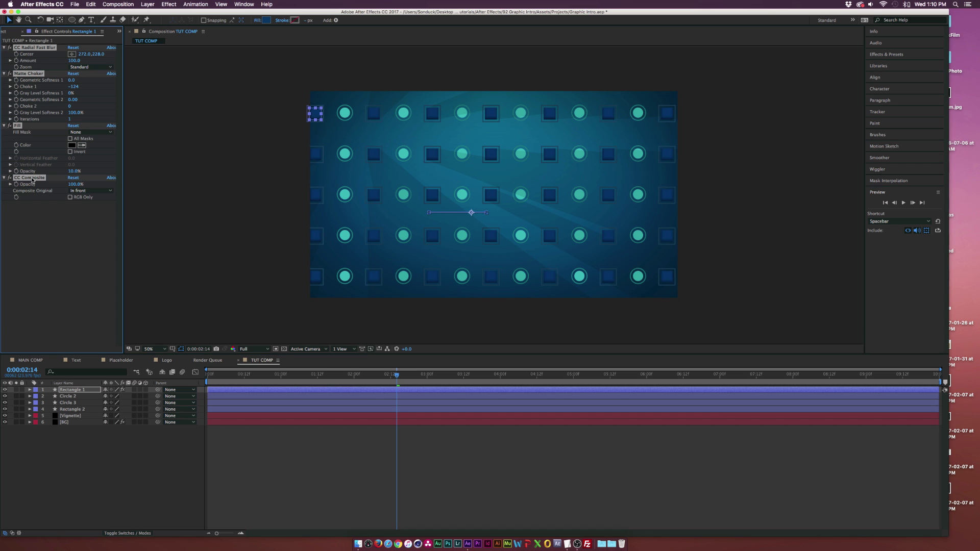
click(70, 396)
shift+click(67, 409)
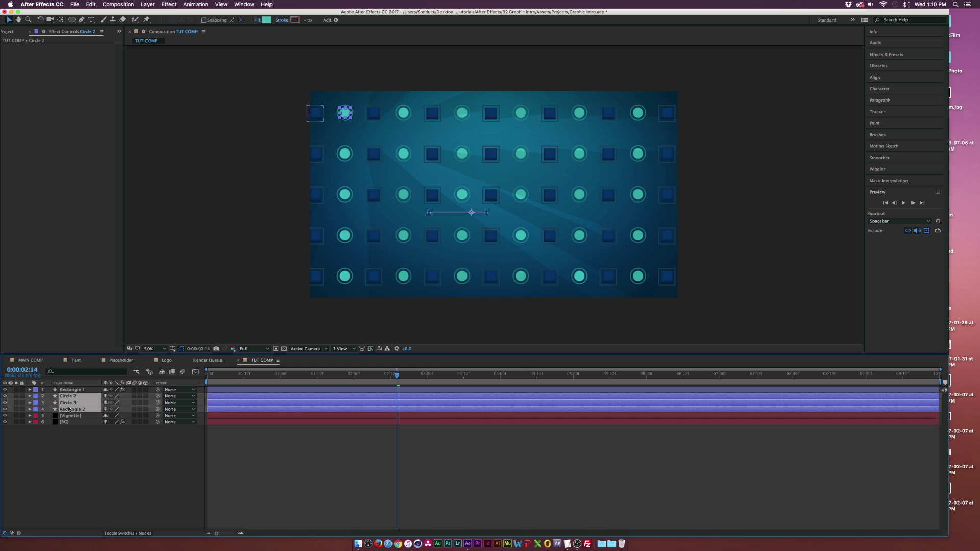
key(super+v)
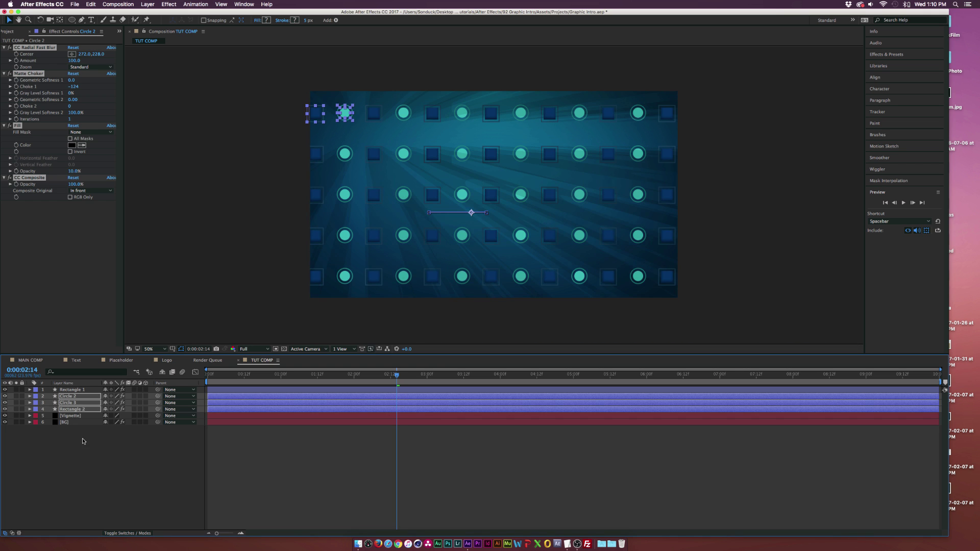
click(91, 459)
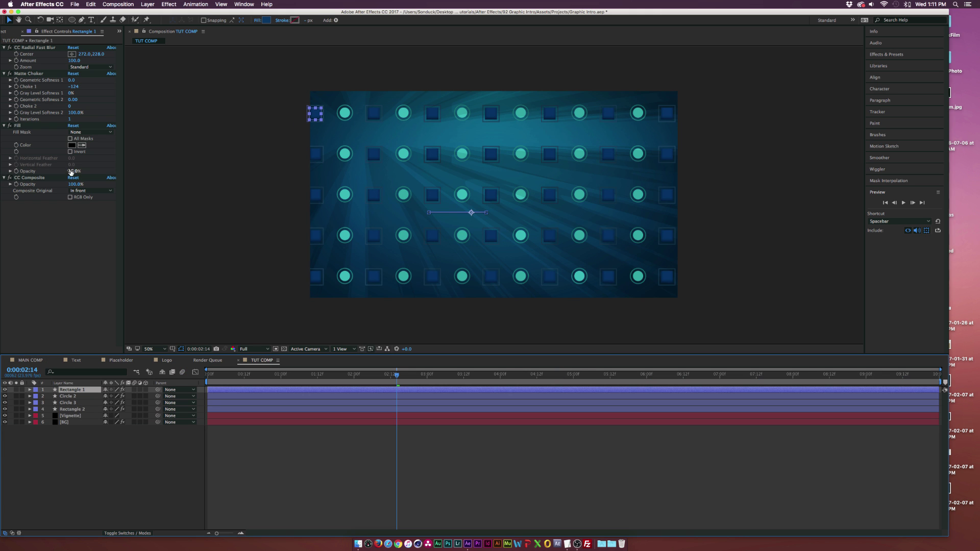
Set the Fill effect opacity to 5% on Rectangle 1, Circle 2, Circle 3 and Rectangle 2
click(74, 171)
text(5)
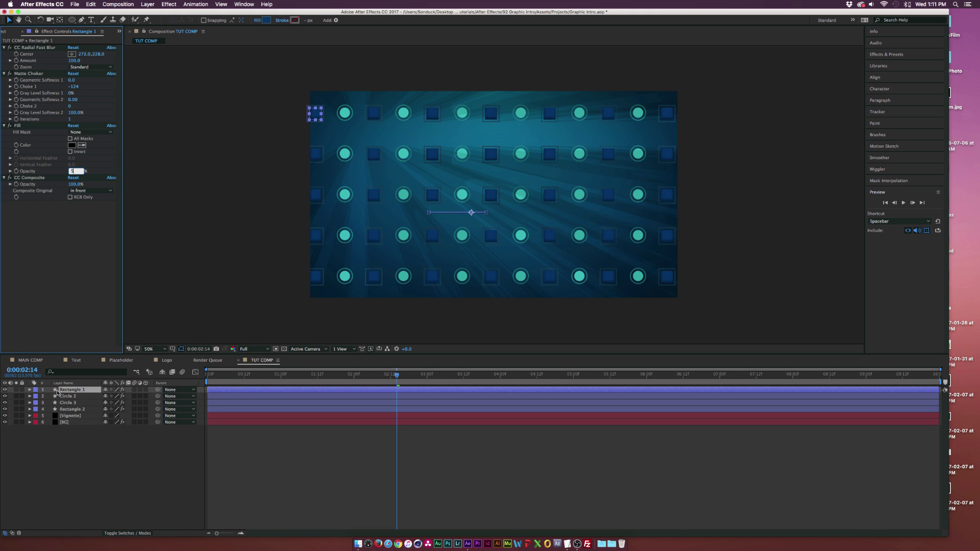
click(70, 397)
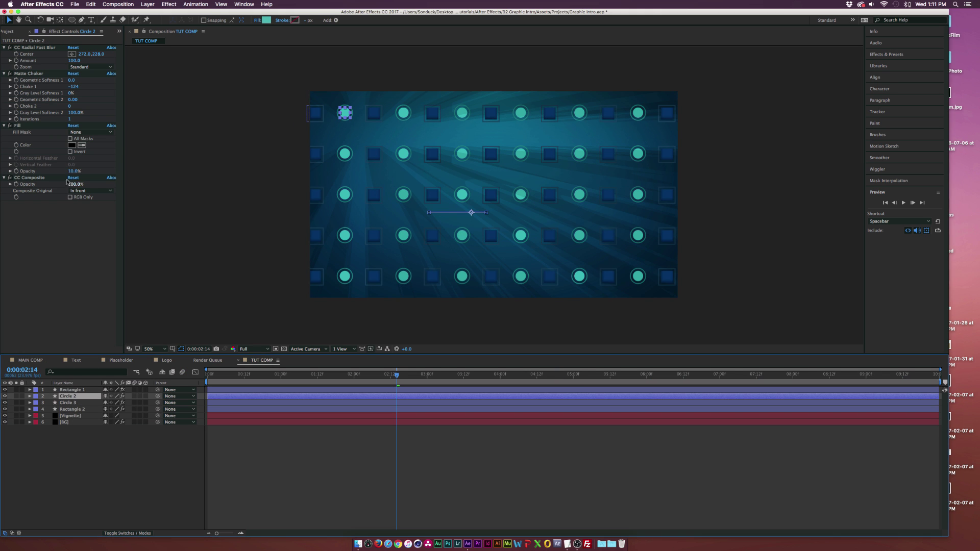
click(68, 402)
click(76, 171)
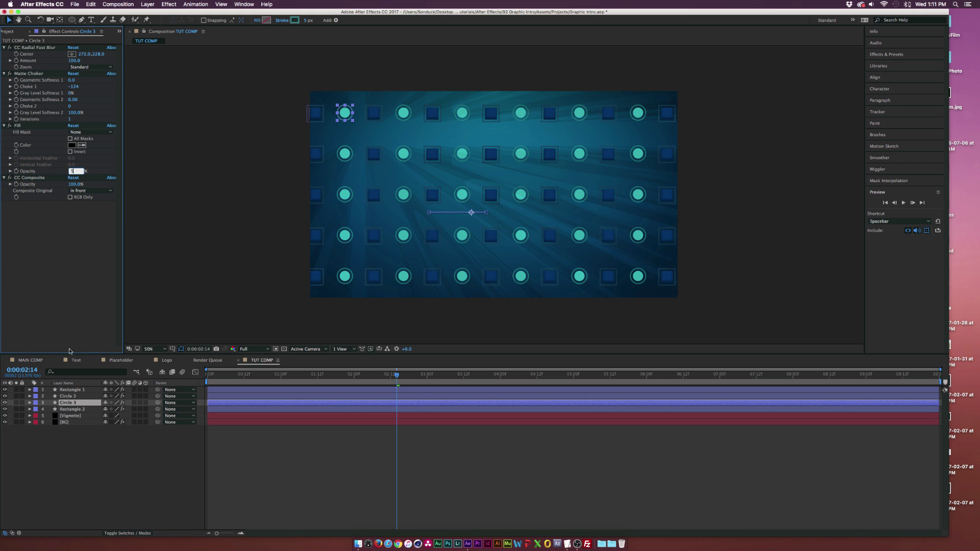
click(72, 410)
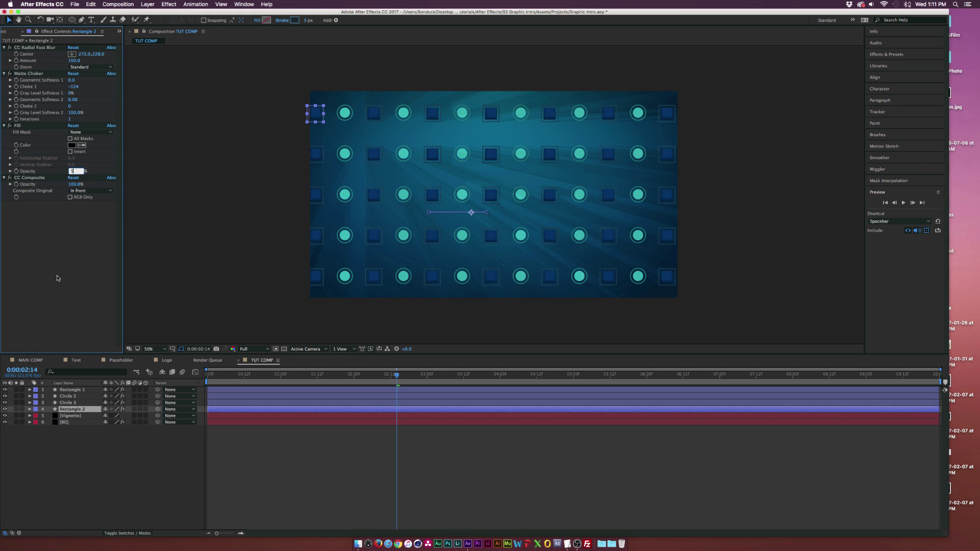
click(100, 487)
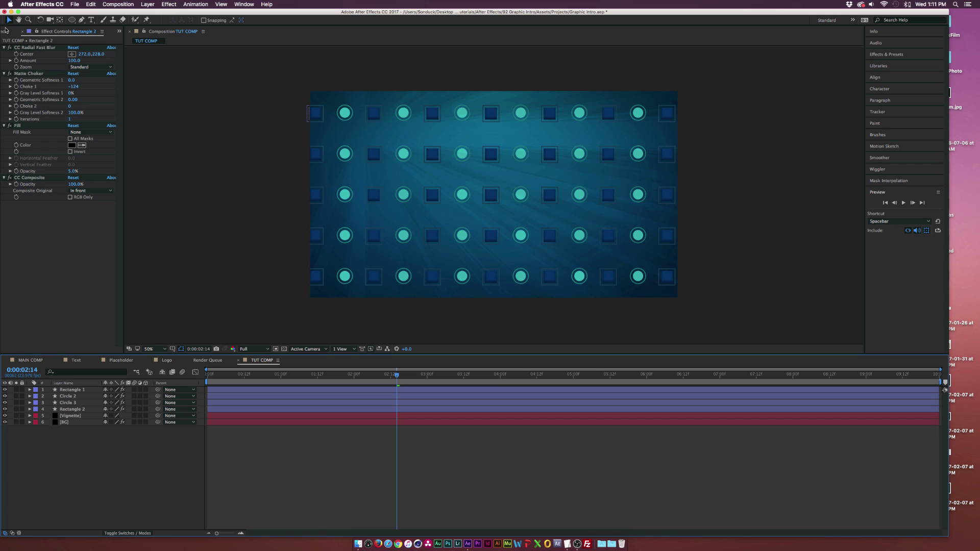
Examine the black-mottled-background-backdrop.jpg footage from the Elements folder in its own viewer, then close that viewer
click(5, 30)
click(3, 107)
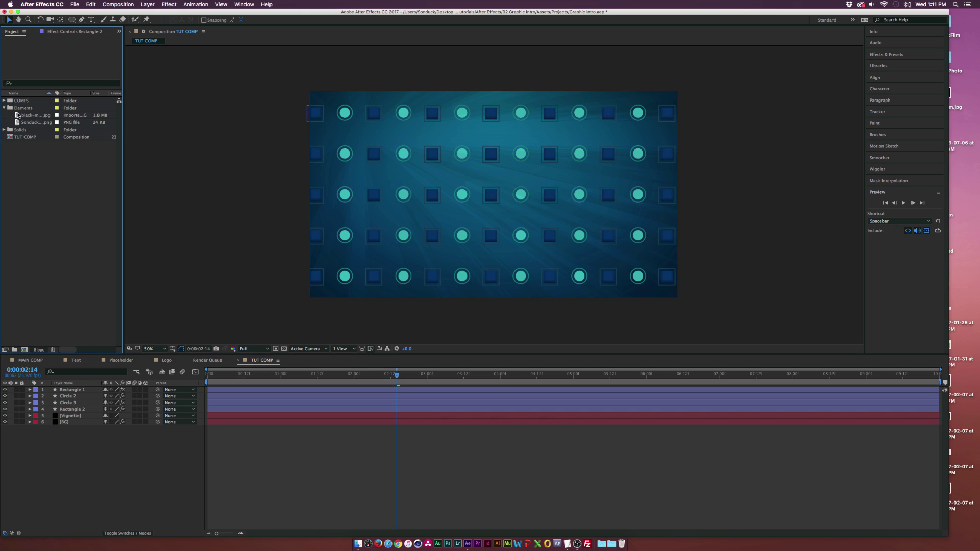
click(25, 115)
click(25, 122)
click(26, 115)
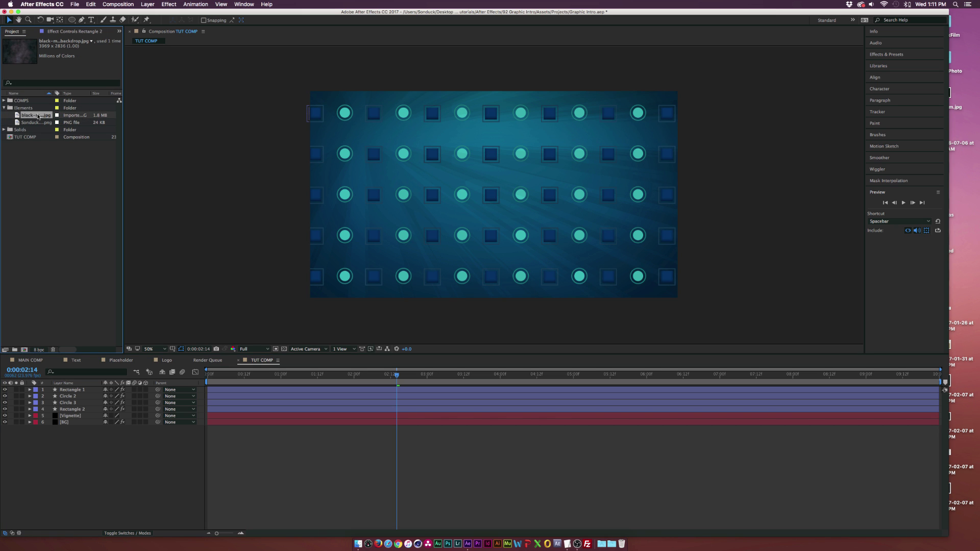
click(21, 114)
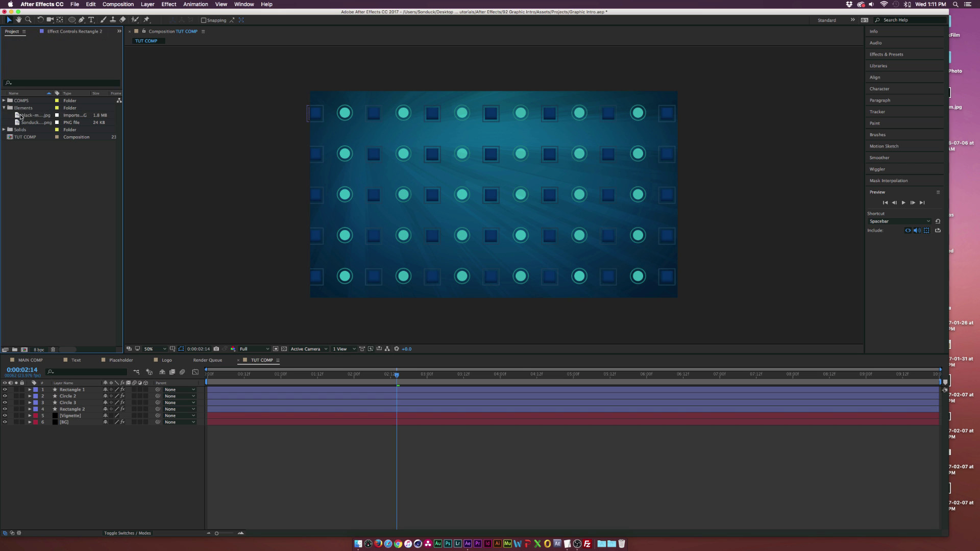
key(super+i)
key(Escape)
double_click(23, 116)
key(comma)
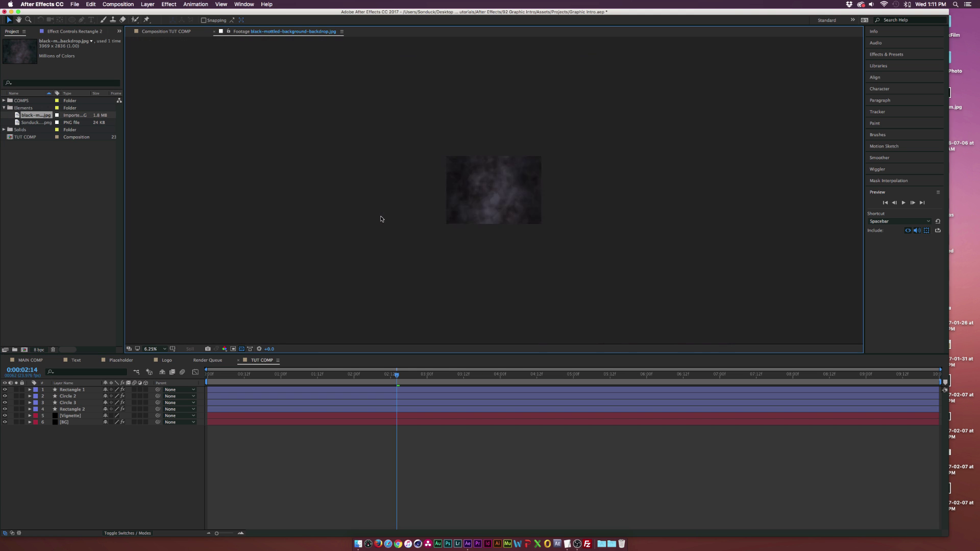
click(215, 32)
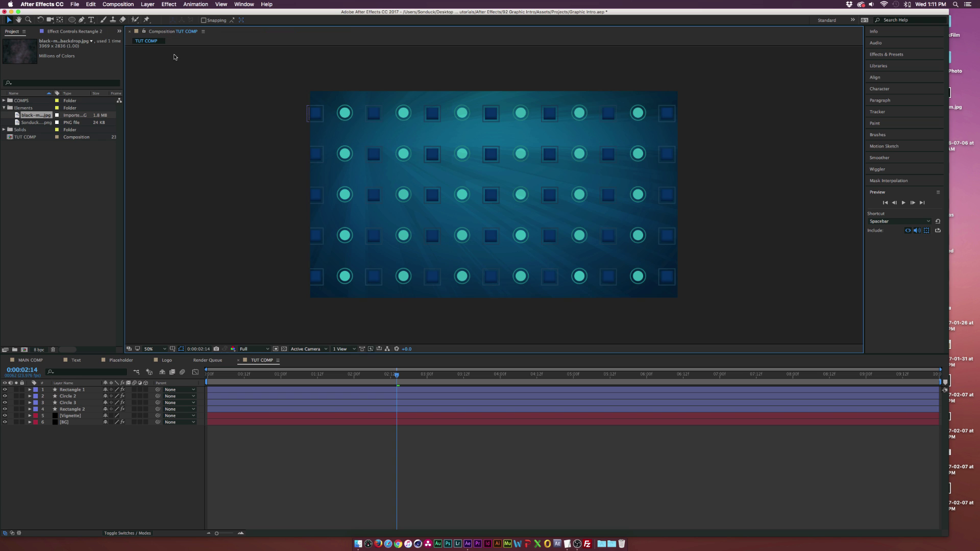
Add black-mottled-background-backdrop.jpg as the top layer of TUT COMP, blend it with Soft Light, and compare the result with the texture hidden
drag(46, 116, 85, 391)
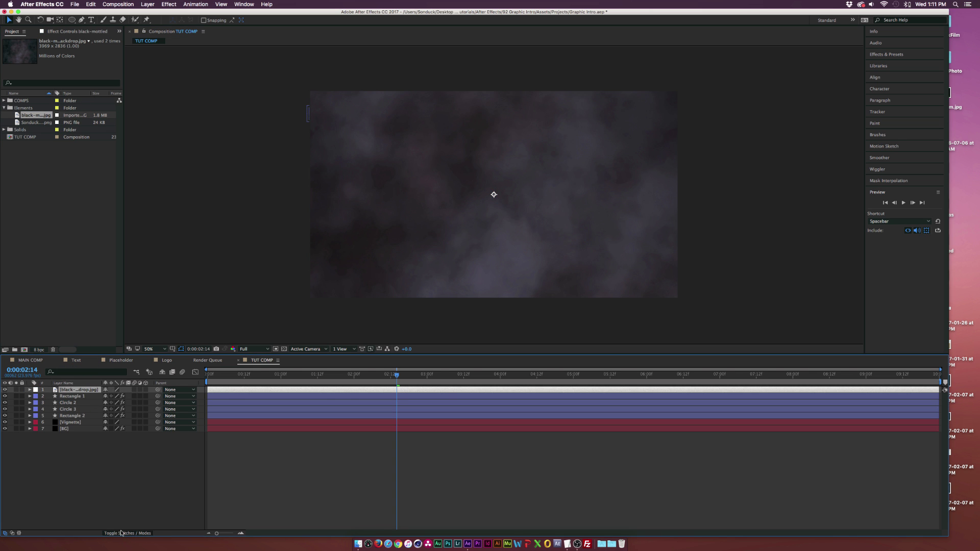
click(127, 532)
click(108, 391)
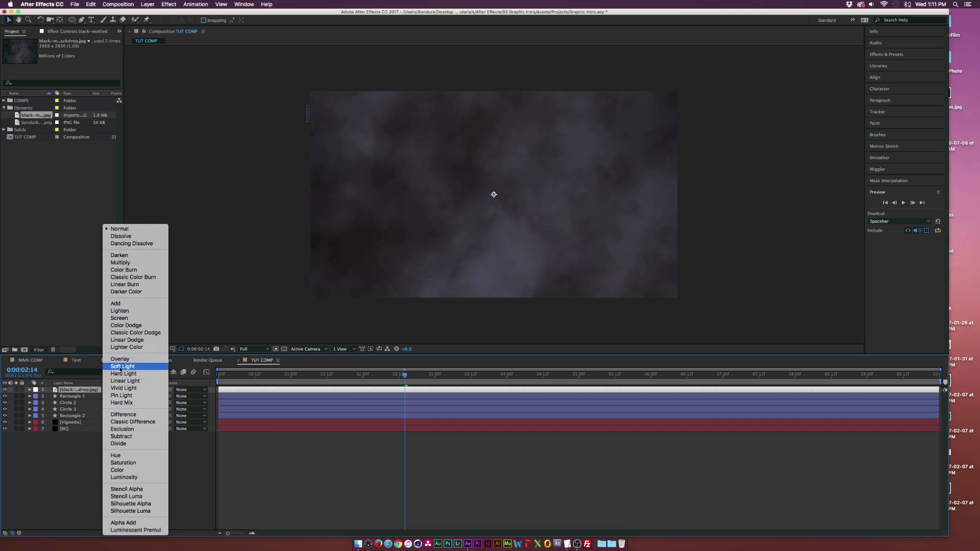
click(121, 368)
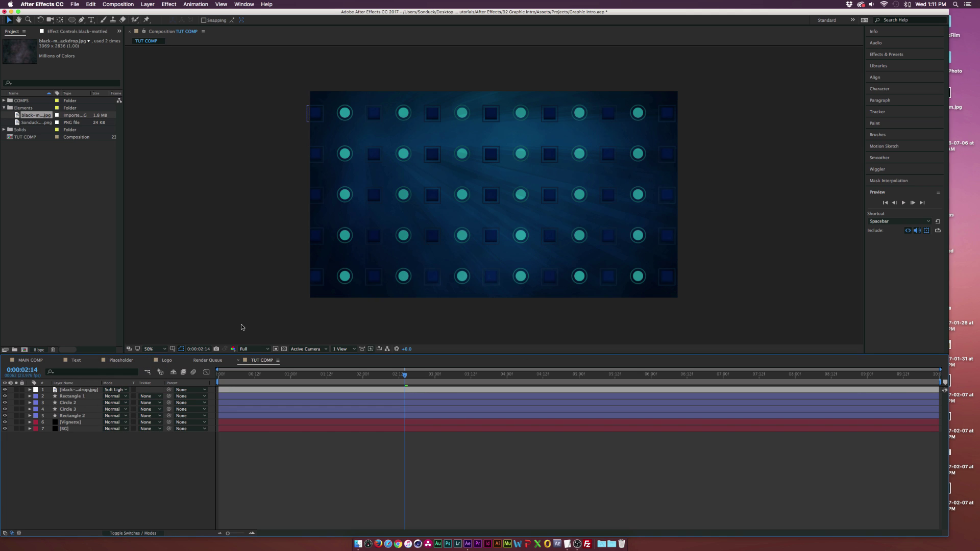
click(5, 389)
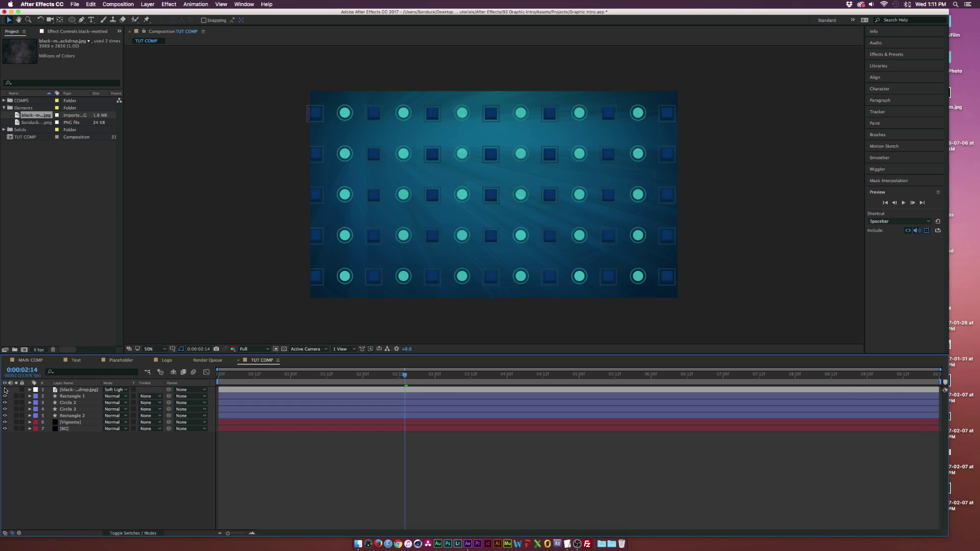
click(5, 389)
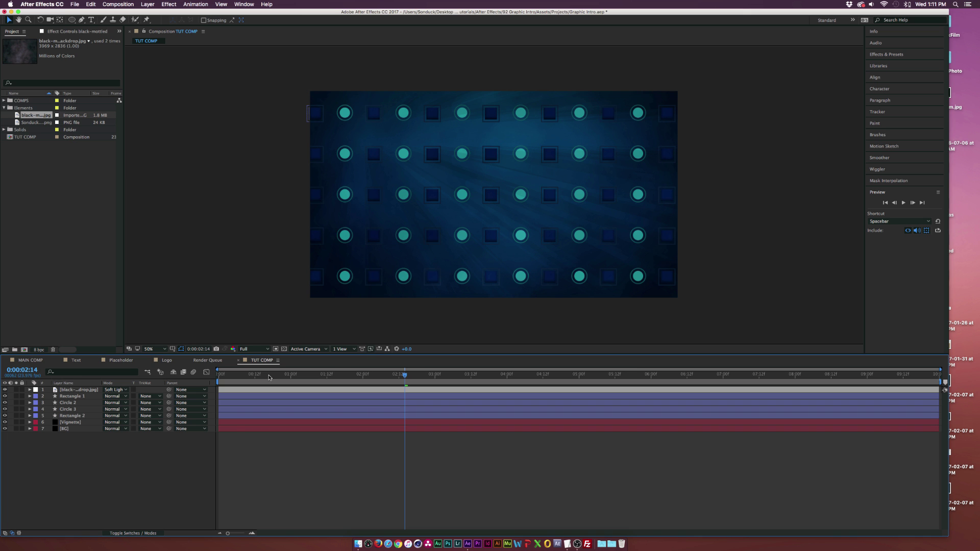
drag(269, 377, 320, 375)
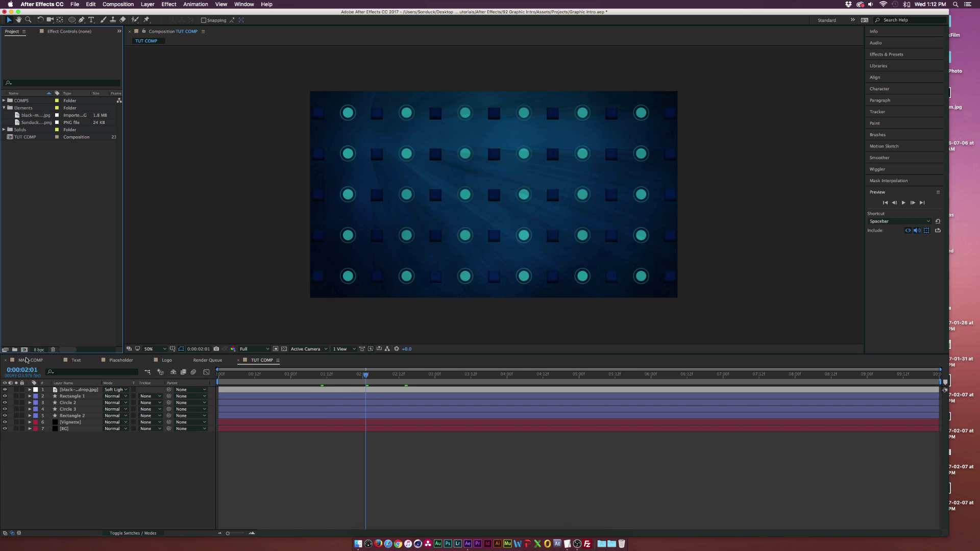
Create a text layer reading "Sonduck" near the middle of TUT COMP
click(27, 359)
click(260, 360)
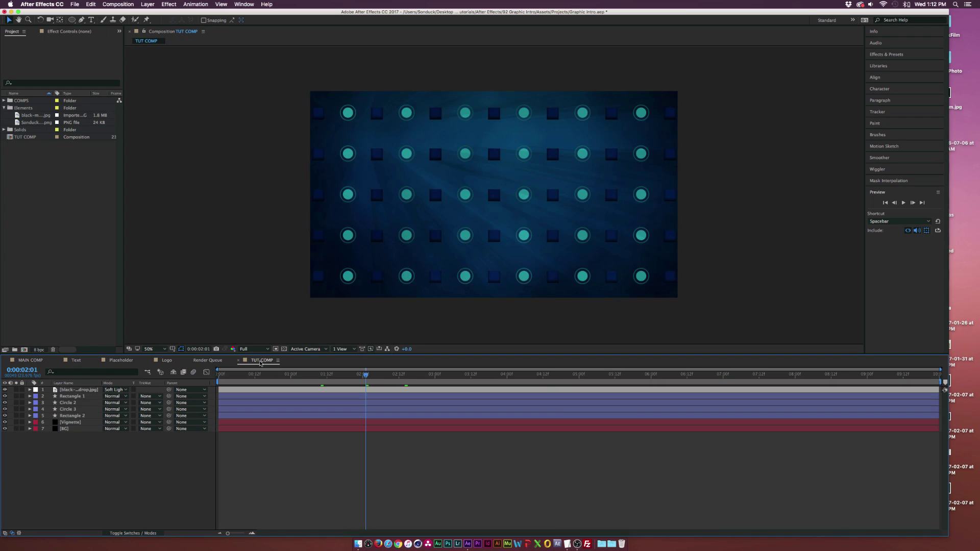
click(92, 21)
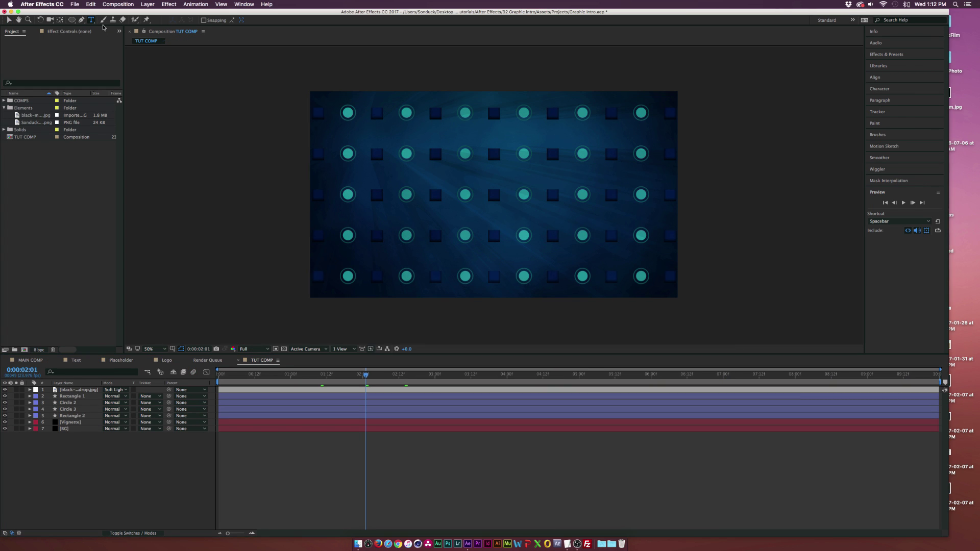
click(477, 200)
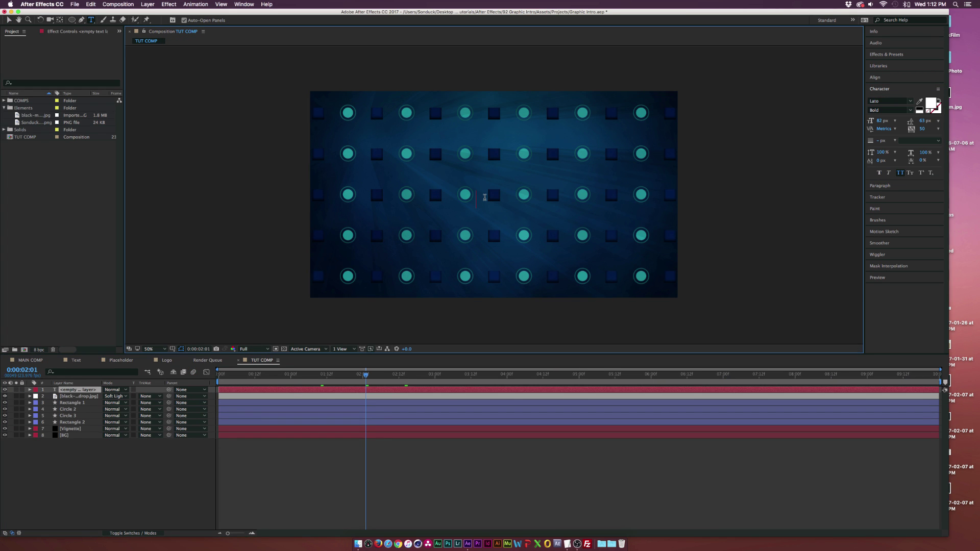
text(Sonduck)
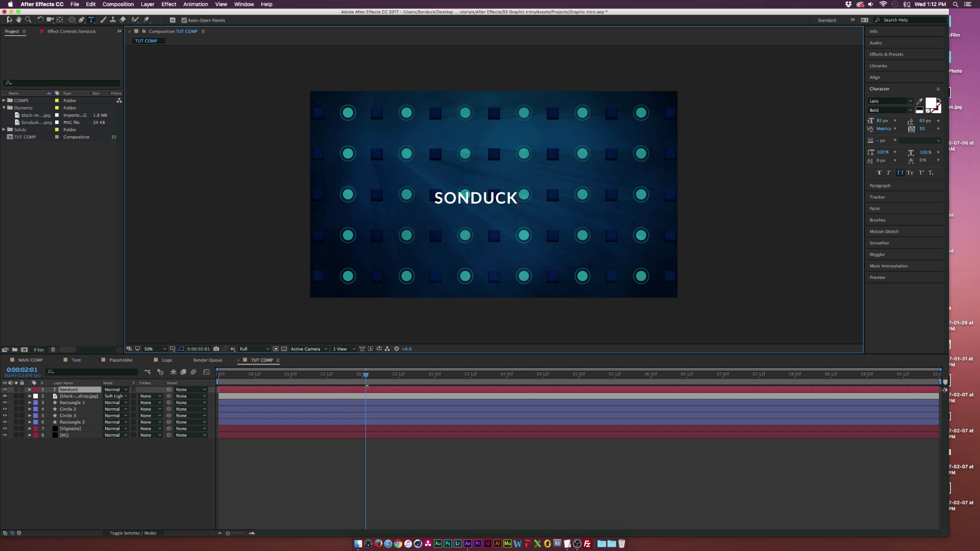
Set the Sonduck text size to 124 px and center the text in the composition
click(9, 20)
drag(879, 120, 897, 121)
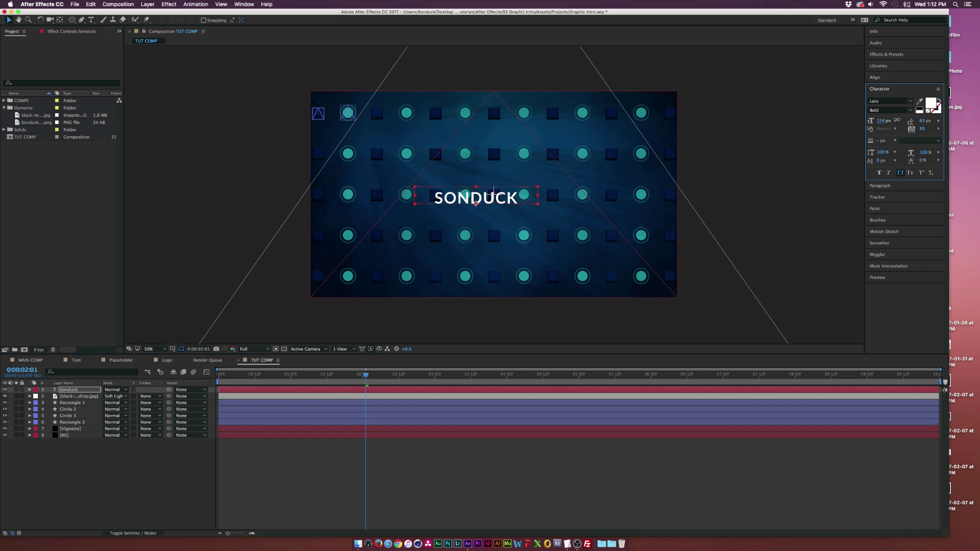
click(876, 77)
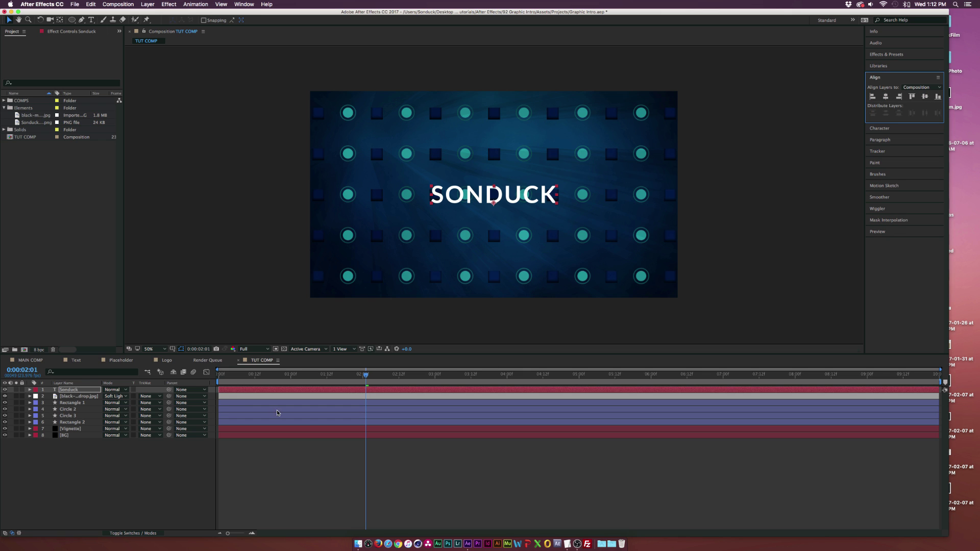
click(115, 488)
Pre-compose the Sonduck text layer as Placeholder, moving all attributes, and open the new composition
click(69, 390)
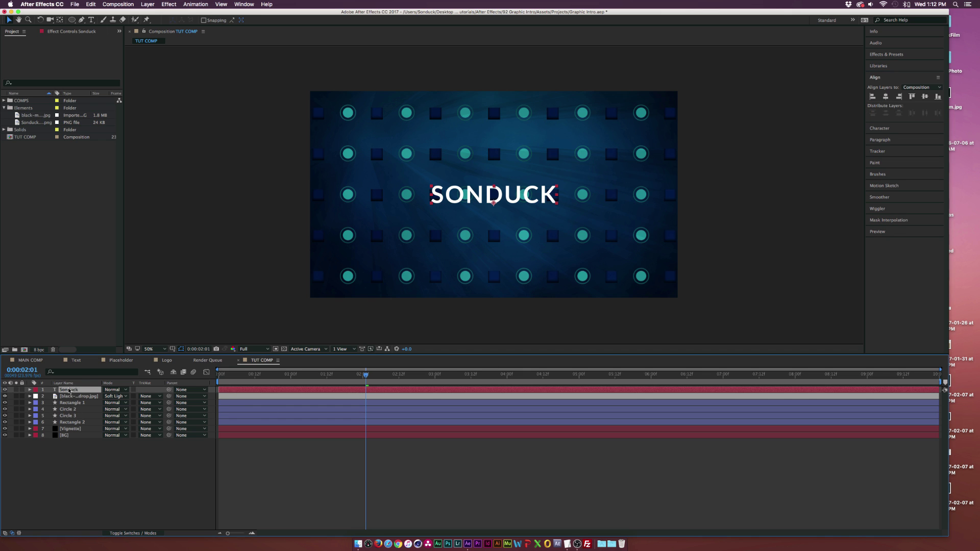
key(super+shift+c)
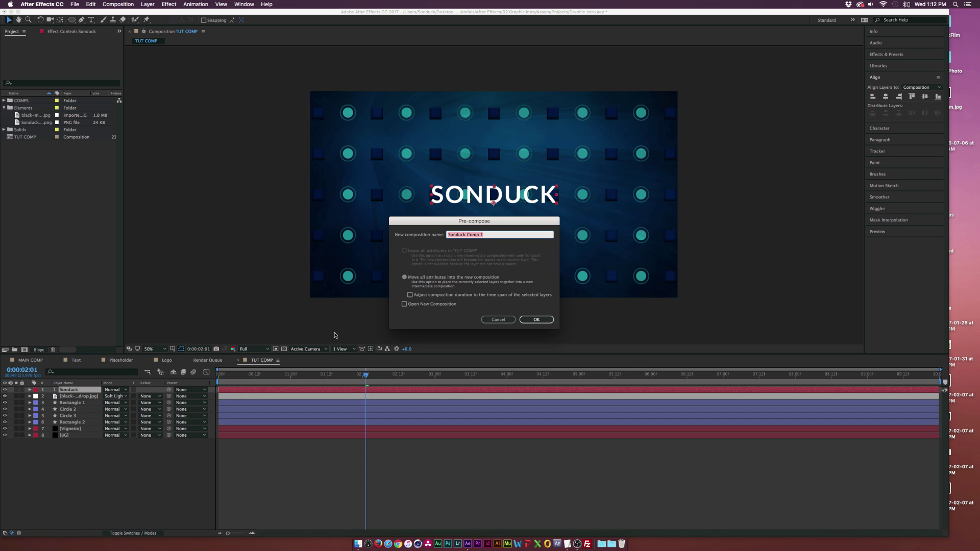
text(Placeholder)
key(Return)
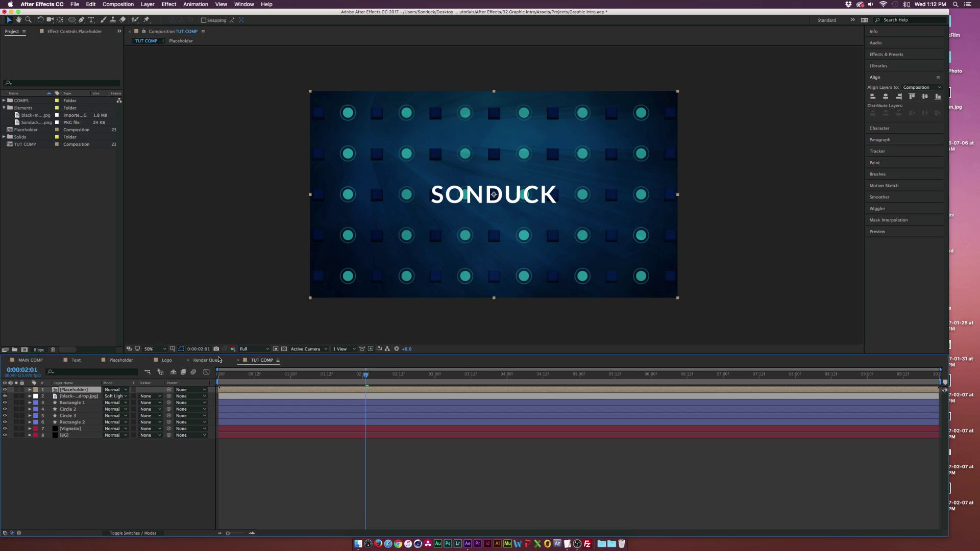
double_click(61, 390)
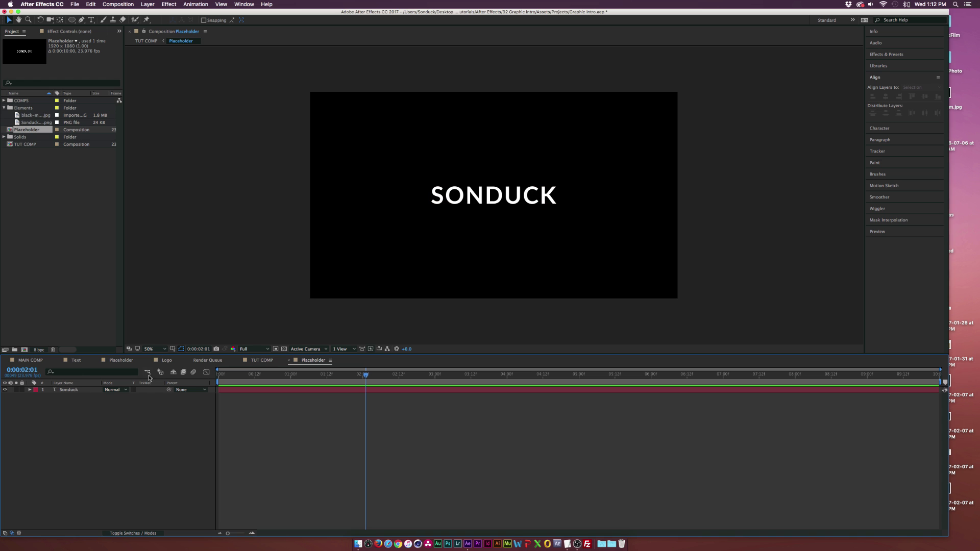
Check the ribbon title in MAIN COMP, then draw an unfilled, stroked rectangle around the SONDUCK text in the new Placeholder composition
click(29, 360)
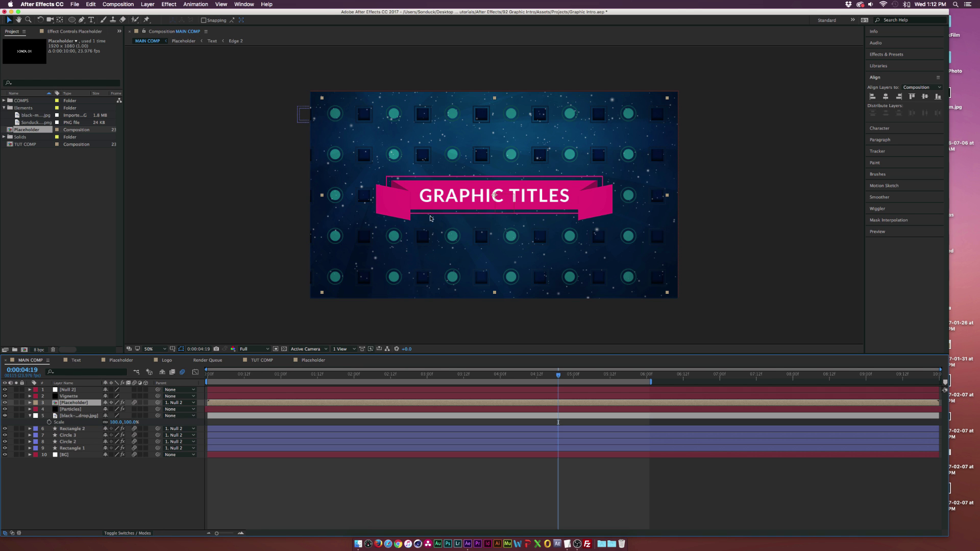
click(304, 360)
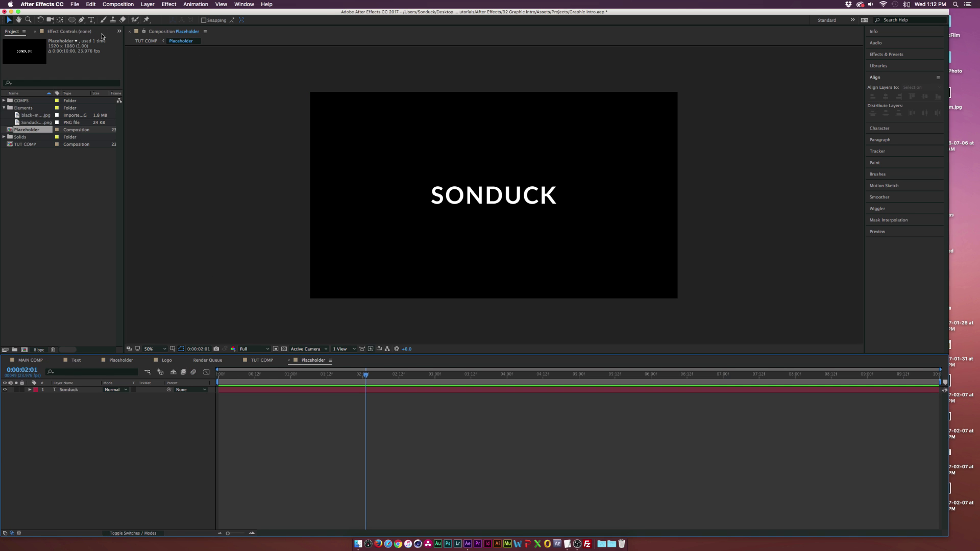
drag(72, 20, 97, 22)
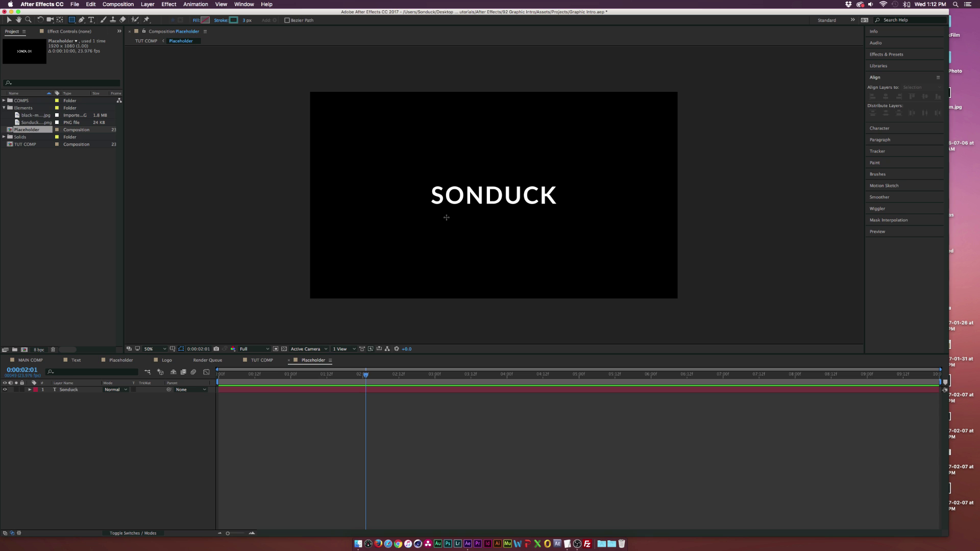
mouse_move(414, 210)
mouse_down()
mouse_move(593, 163)
mouse_move(604, 180)
mouse_up()
click(221, 20)
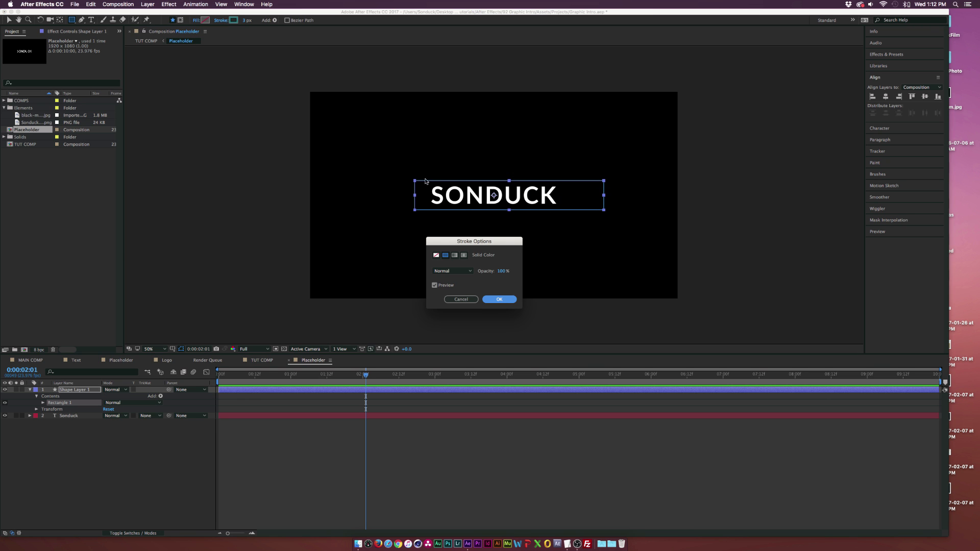
click(452, 299)
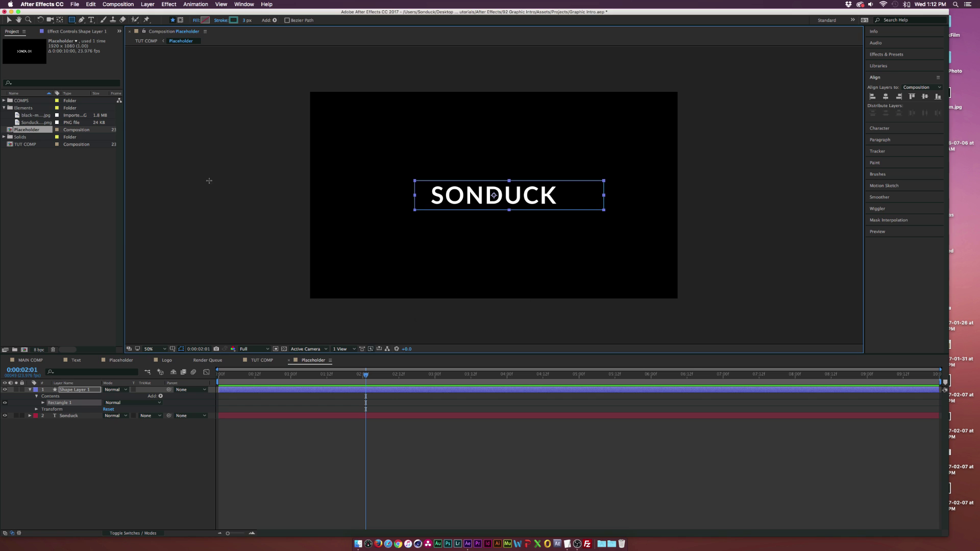
Set the rectangle's stroke color to an orange-red
click(233, 20)
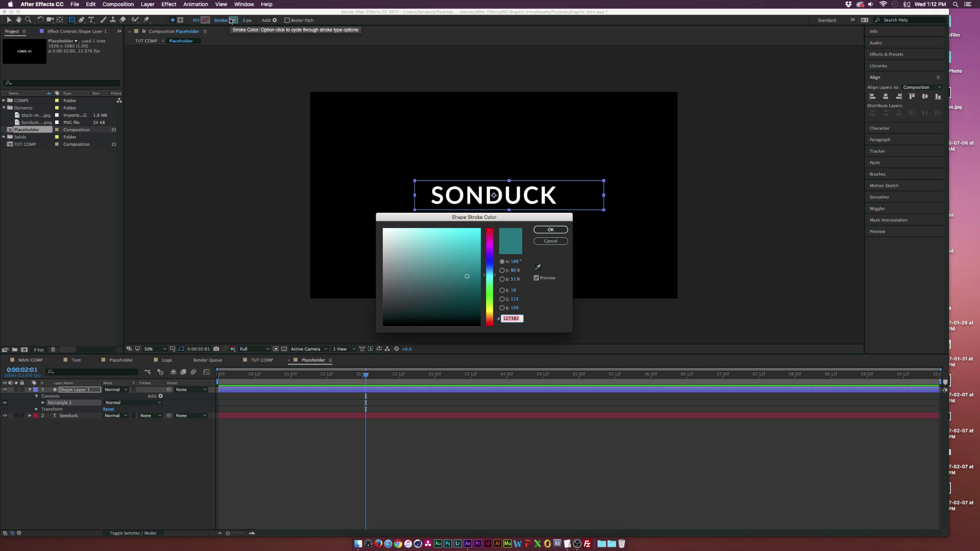
text(00FF68AB)
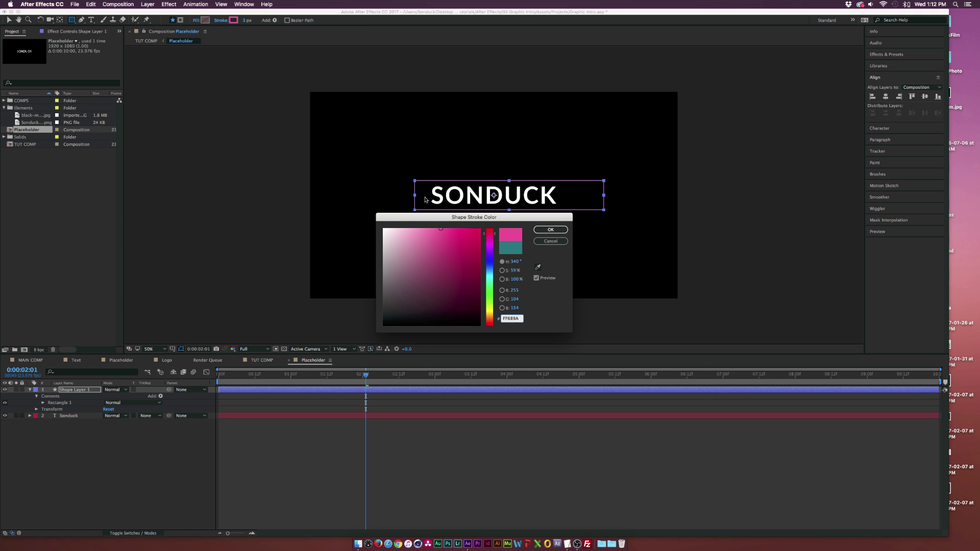
drag(491, 312, 491, 322)
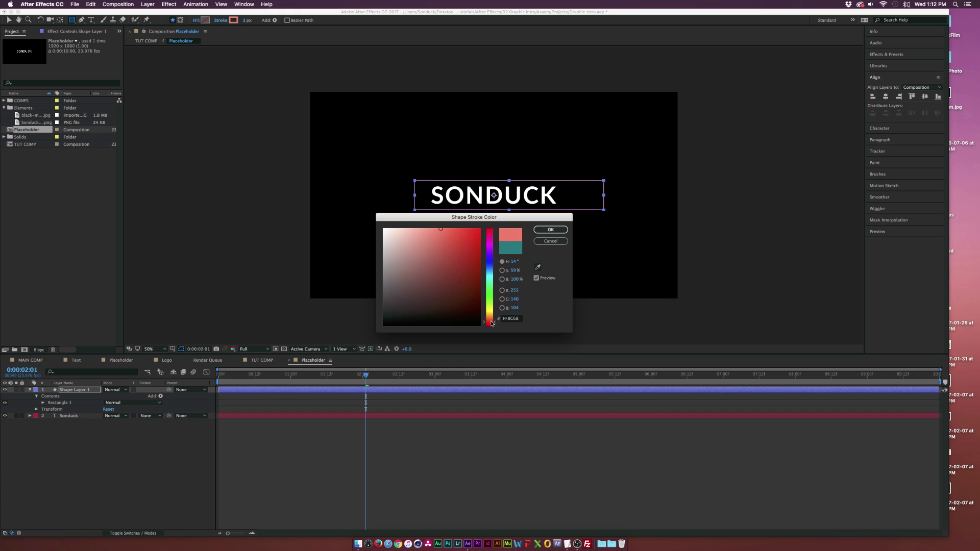
click(487, 323)
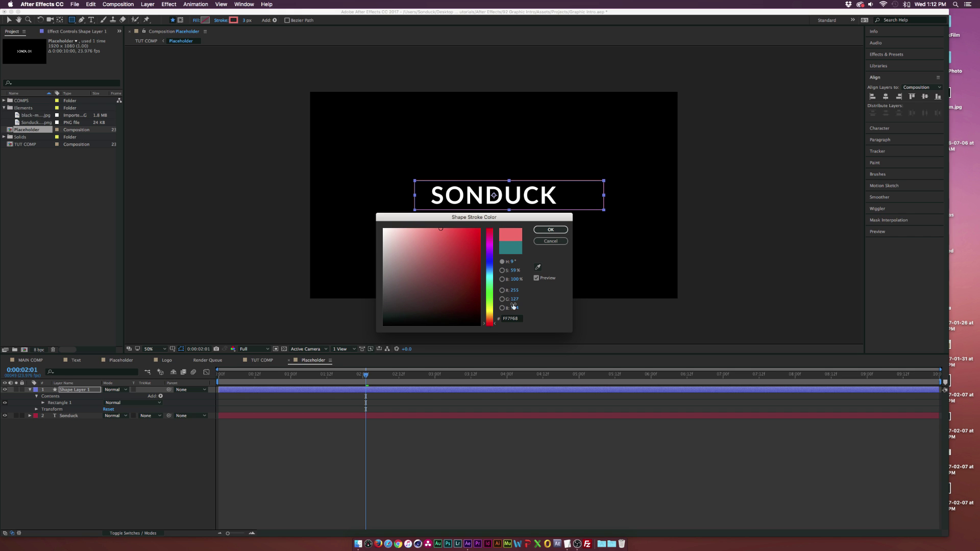
click(485, 325)
key(Return)
Center the stroked rectangle horizontally in the composition so it frames the SONDUCK text evenly
key(v)
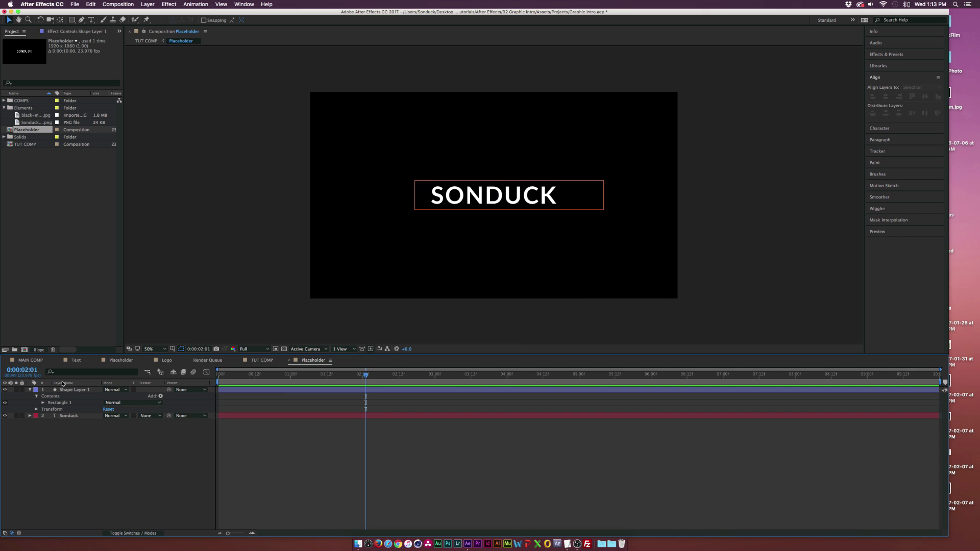
click(884, 97)
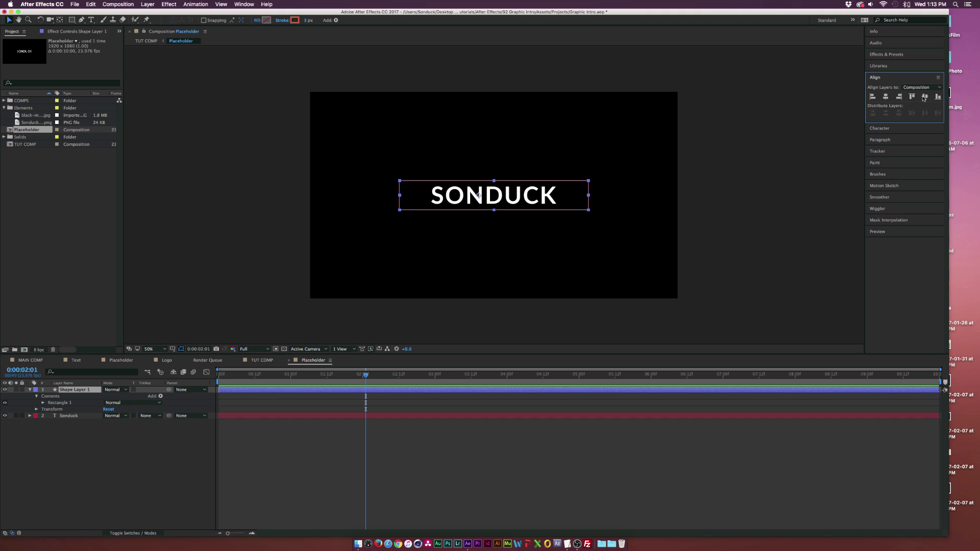
click(244, 4)
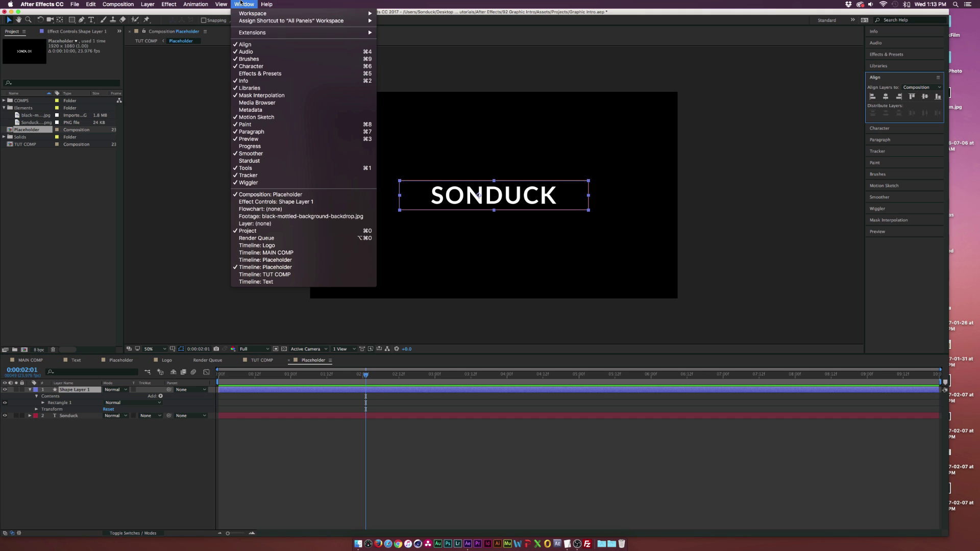
click(132, 425)
click(115, 452)
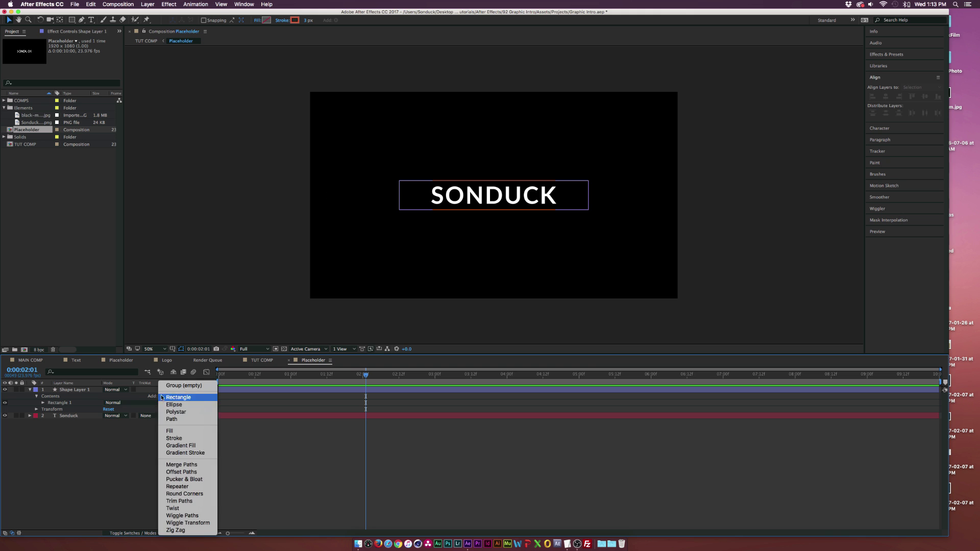
Add Trim Paths to the rectangle's shape layer and reveal its properties
click(160, 396)
click(179, 500)
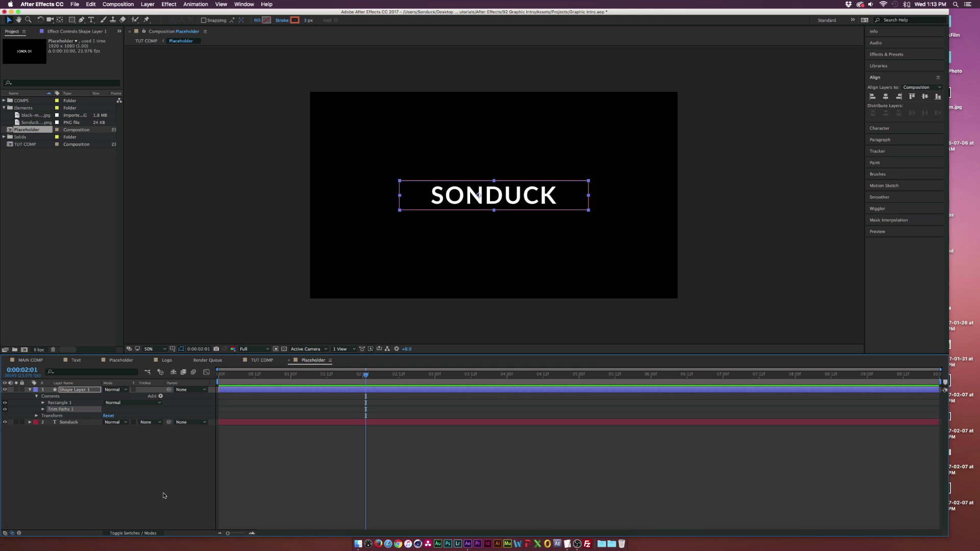
click(43, 409)
Keyframe Trim Paths Start from 100% at the first frame to 0% shortly before 1:12, and preview the outline animation
key(Home)
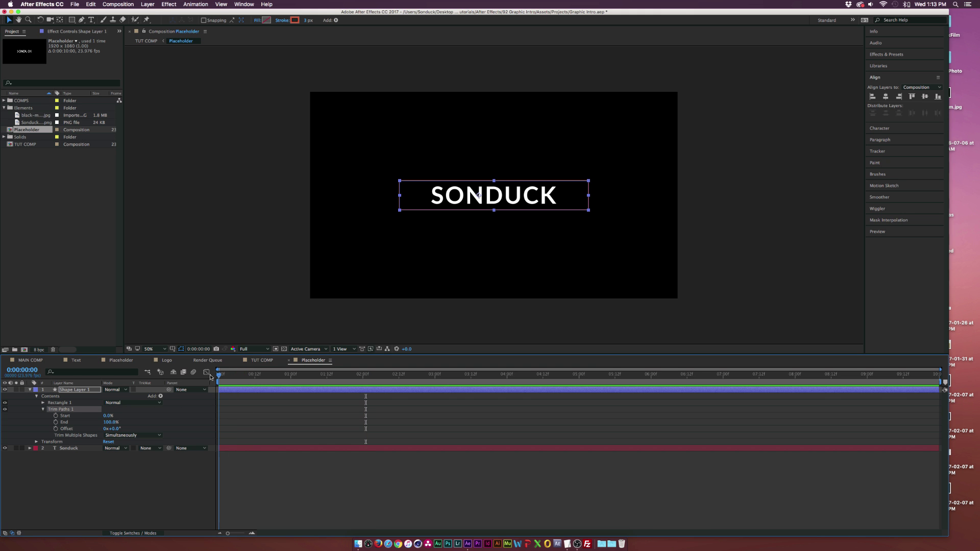
click(56, 416)
drag(303, 415, 318, 415)
drag(109, 416, 197, 416)
click(292, 416)
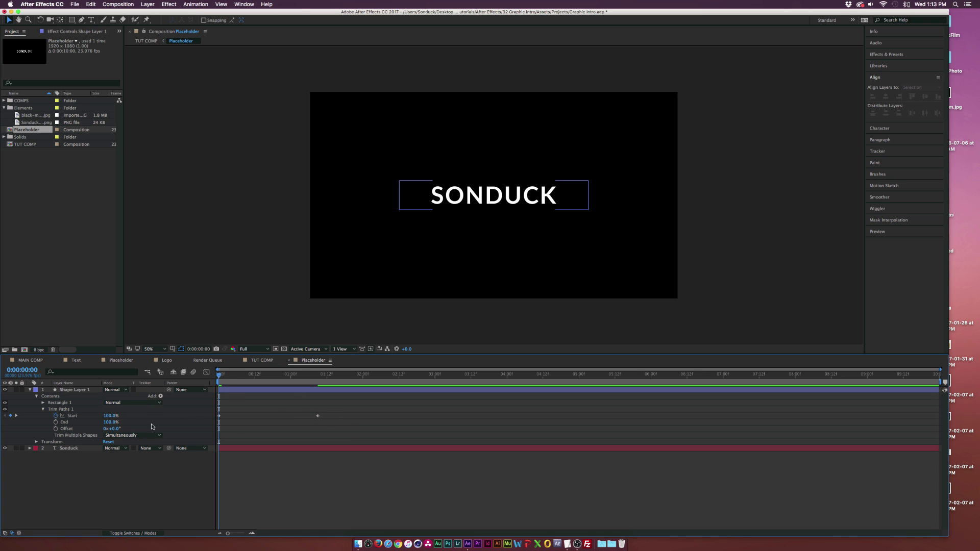
key(space)
Set the Trim Paths Offset to -48° and preview the outline drawing on from its new starting point
key(space)
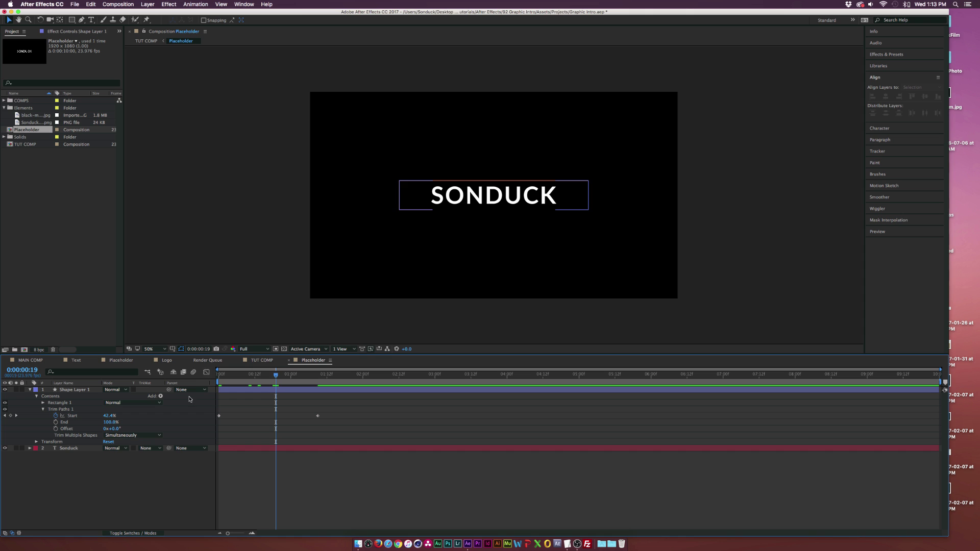
mouse_move(113, 430)
mouse_down()
mouse_move(125, 446)
mouse_move(76, 432)
mouse_up()
click(123, 508)
key(space)
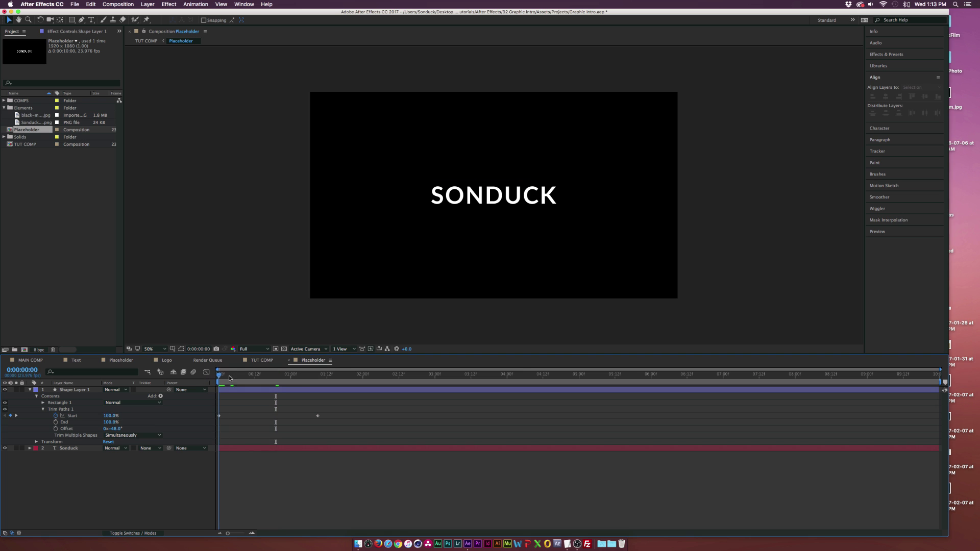
Apply Easy Ease to the outline's Trim Paths Start keyframes and preview the smoothed draw-on animation
key(space)
drag(345, 409, 106, 440)
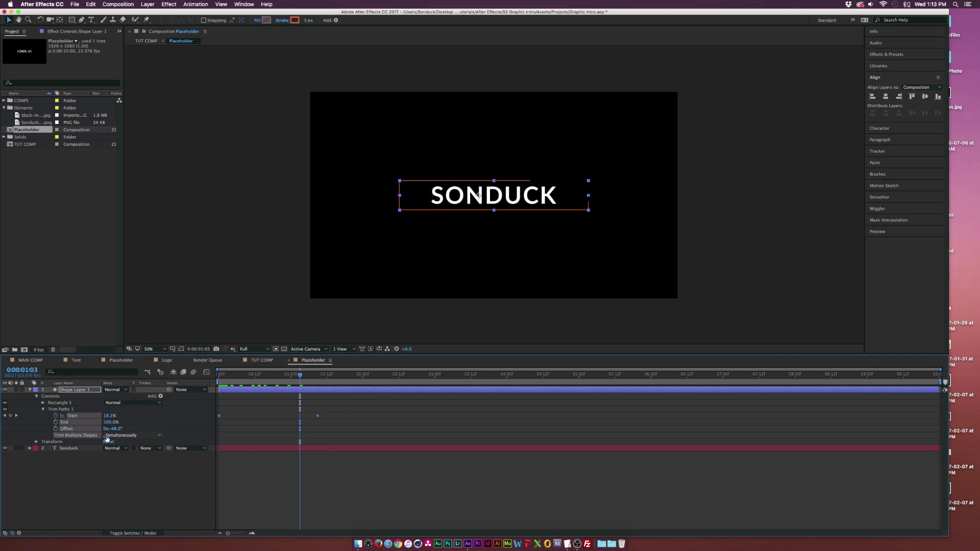
key(F9)
key(space)
click(97, 515)
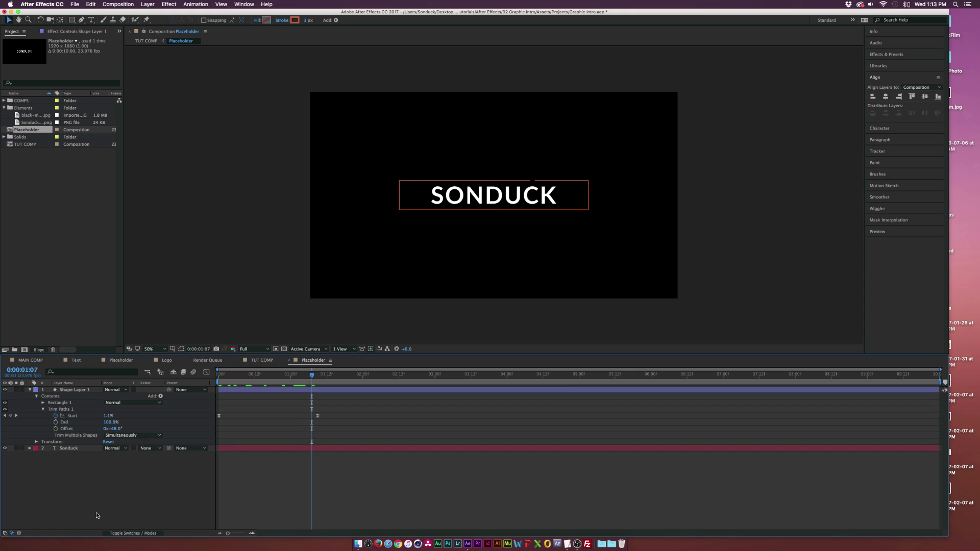
Duplicate the outline shape layer and delete Trim Paths from the copy
click(30, 389)
click(67, 391)
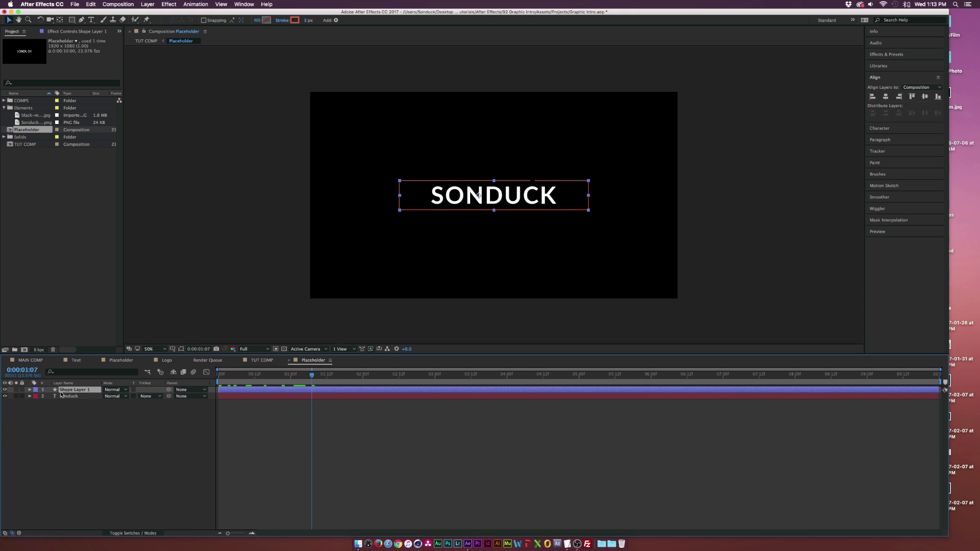
key(super+d)
click(30, 390)
click(37, 396)
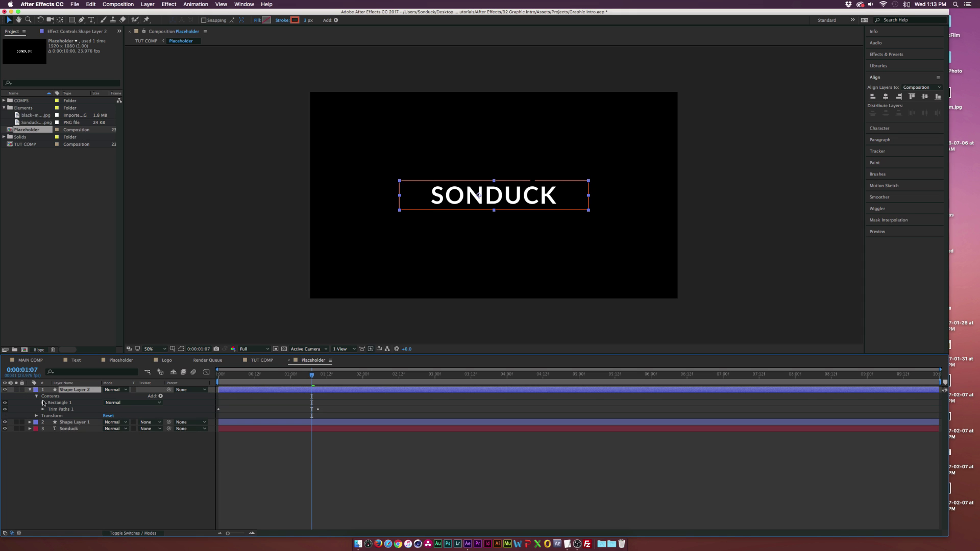
click(61, 409)
key(Delete)
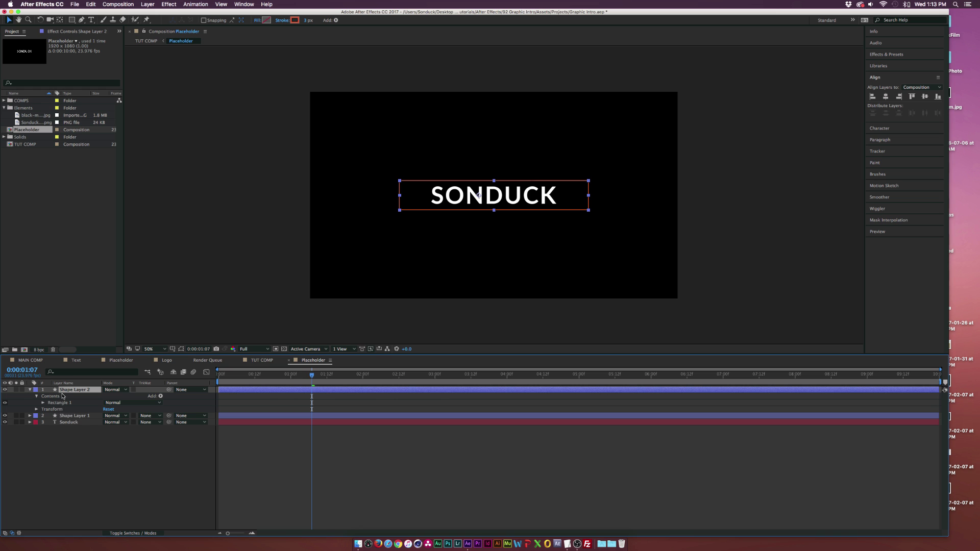
Replace the duplicate rectangle's stroke with a fill in the outline's orange, and reduce its height so it sits inside the outline
click(284, 21)
click(433, 252)
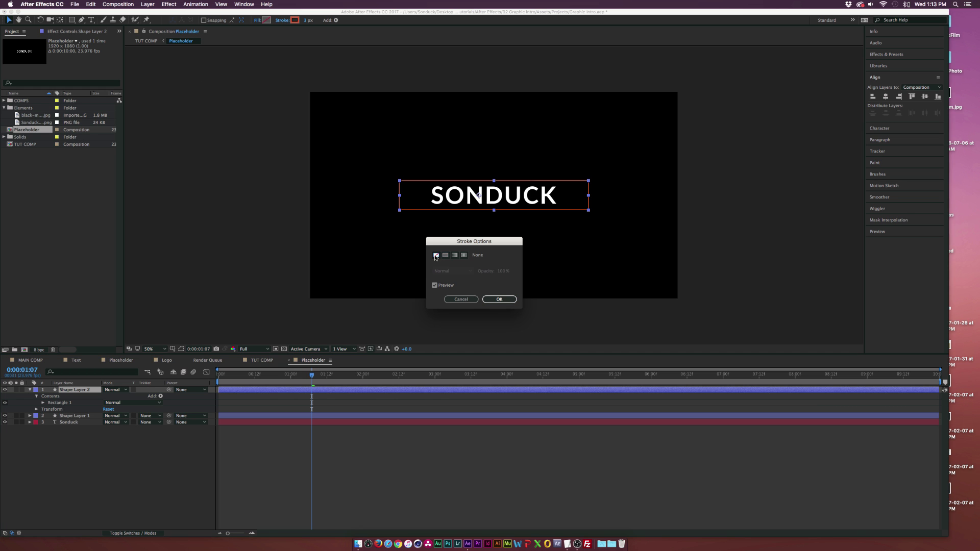
click(500, 299)
click(266, 21)
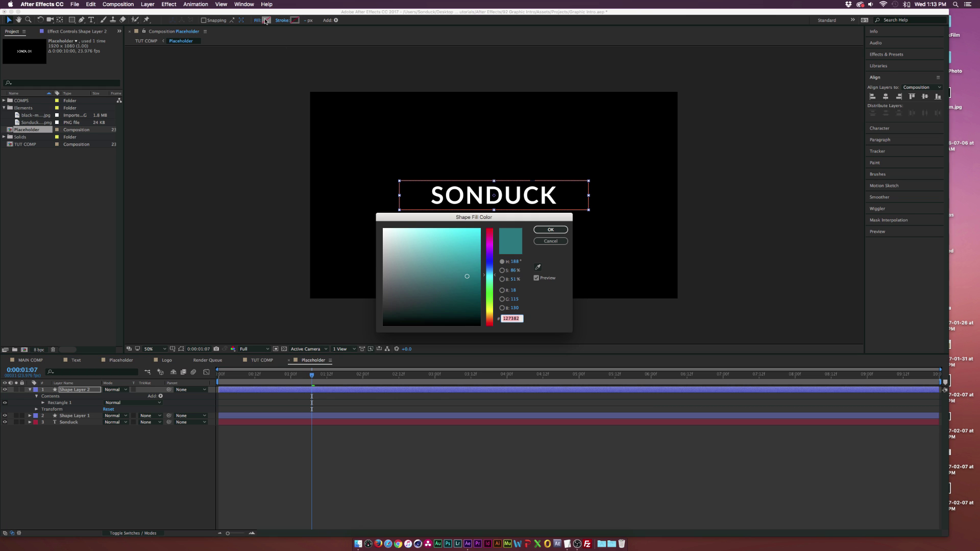
click(537, 267)
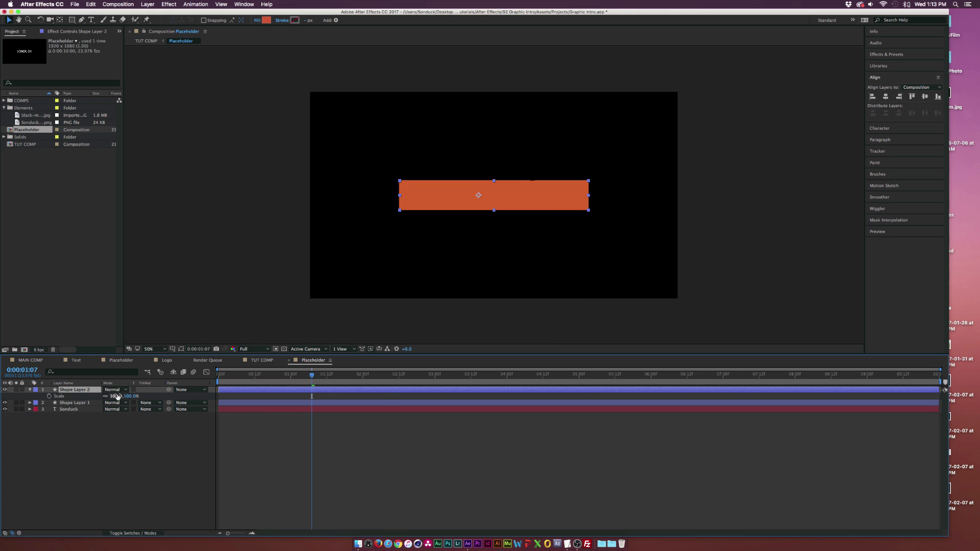
key(s)
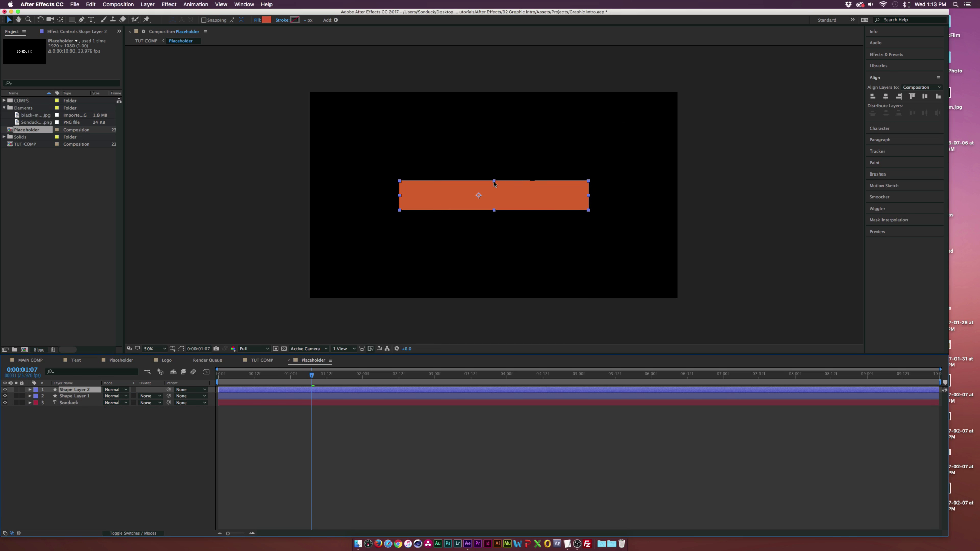
drag(494, 183, 494, 186)
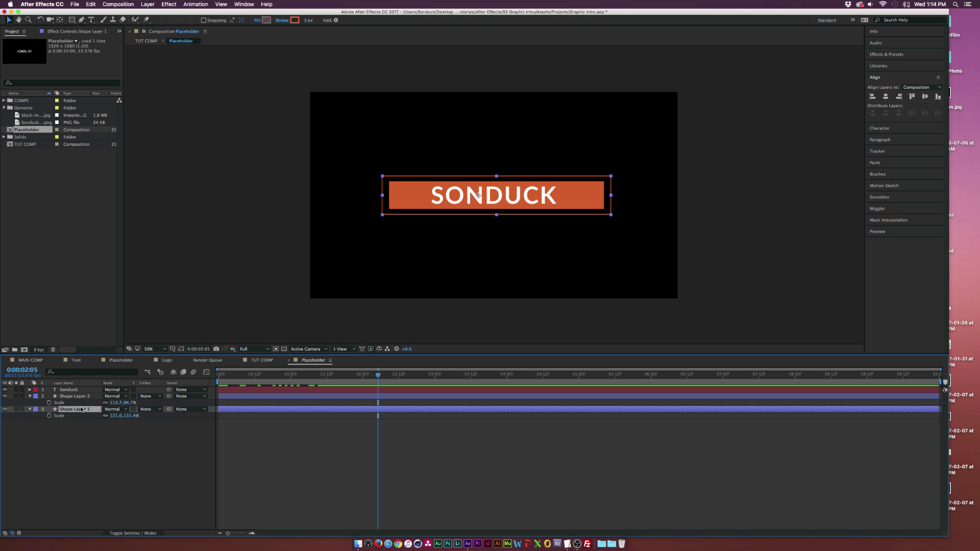
Rename the outlined rectangle's layer Stroke Outline and the filled rectangle's layer Center Piece
text(Stroke Outline)
key(Return)
click(80, 396)
key(Return)
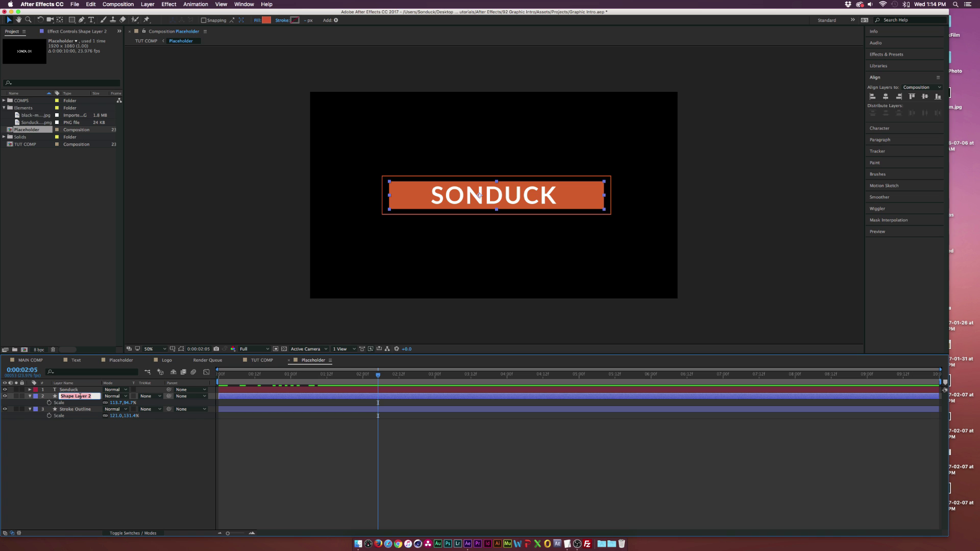
text(Center Piece)
key(Return)
click(59, 433)
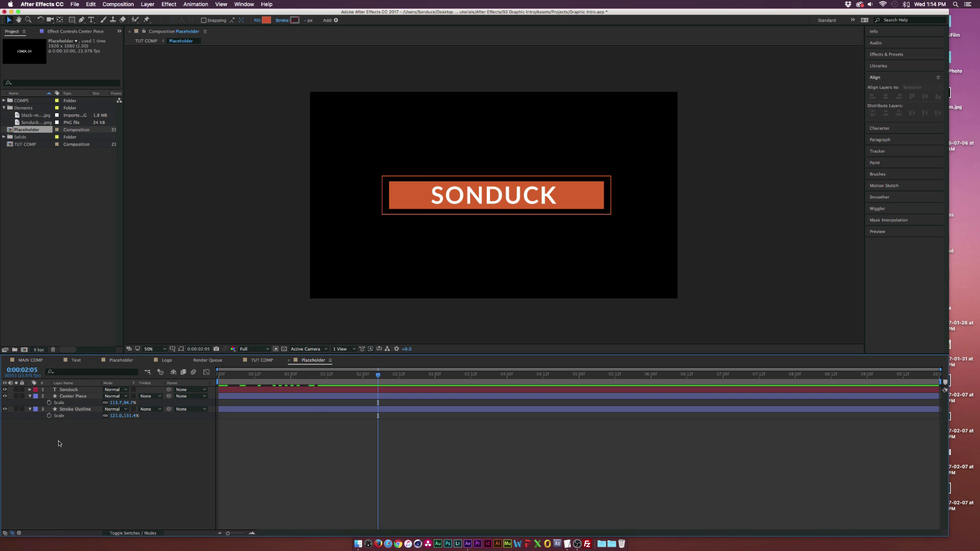
Duplicate the Center Piece layer and convert the copy's rectangle path to a Bezier path
key(u)
click(80, 397)
key(super+d)
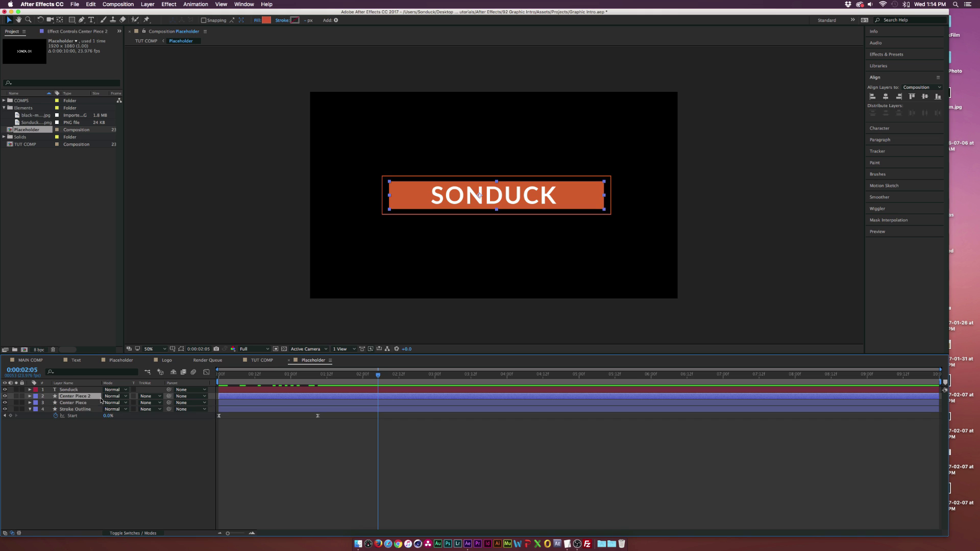
click(30, 396)
click(36, 403)
click(55, 410)
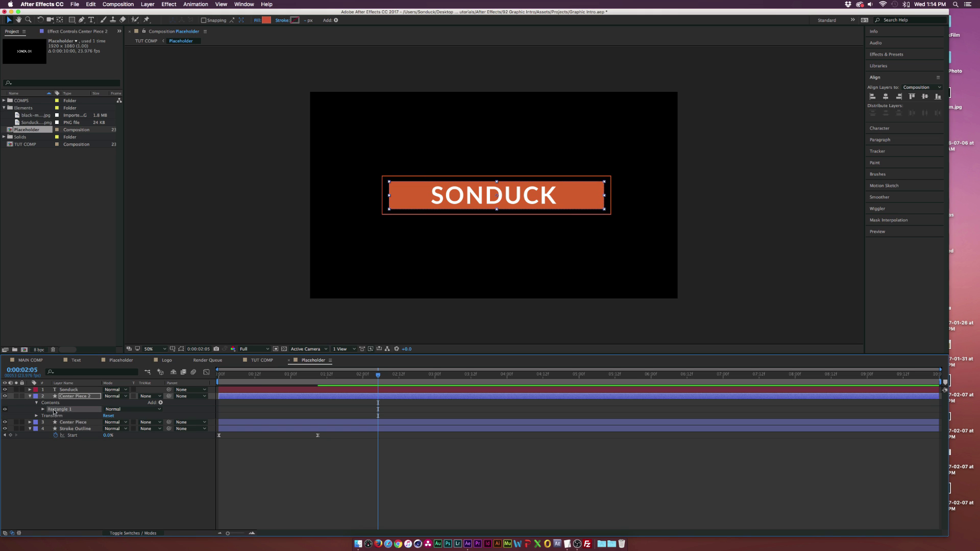
click(43, 409)
click(73, 416)
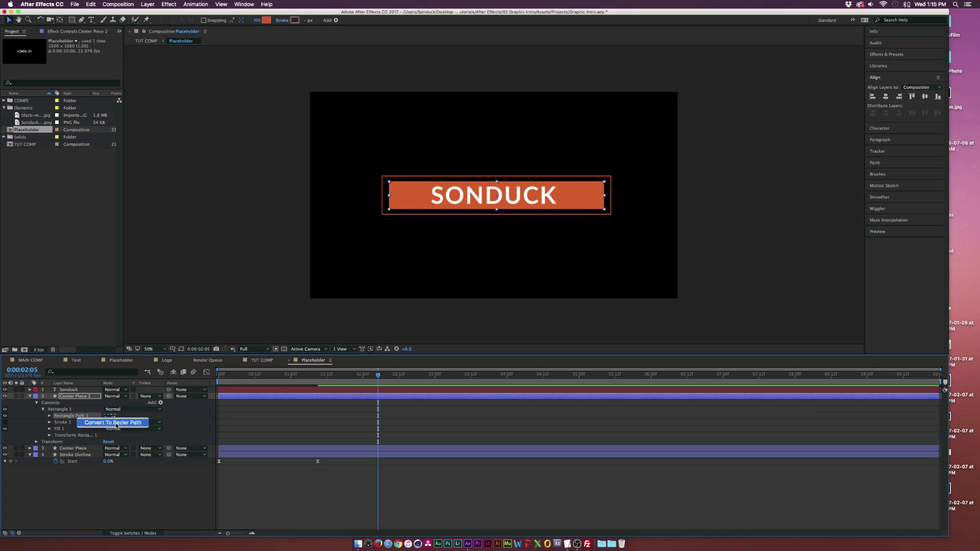
click(121, 424)
Reshape the Center Piece copy's path into a narrow slanted fold at the left end of the banner
click(49, 416)
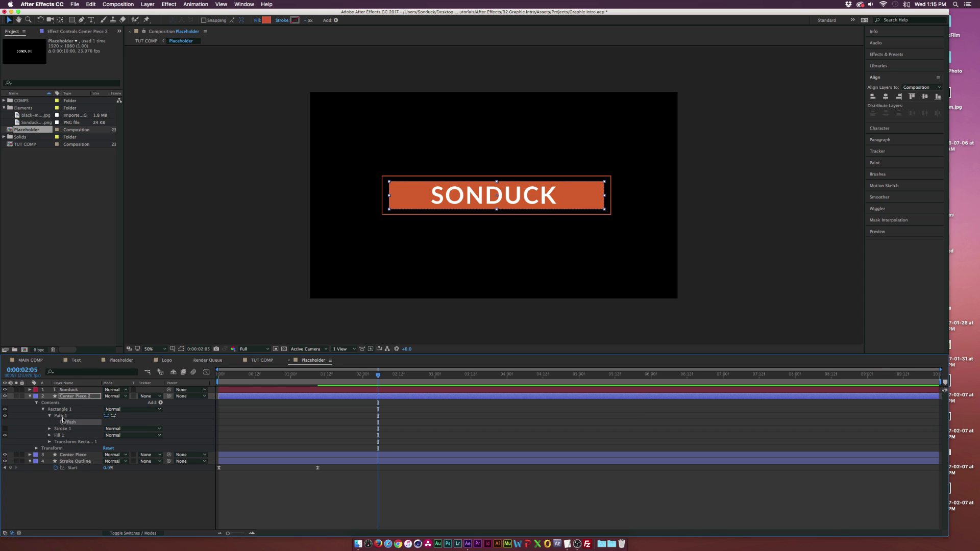
click(74, 423)
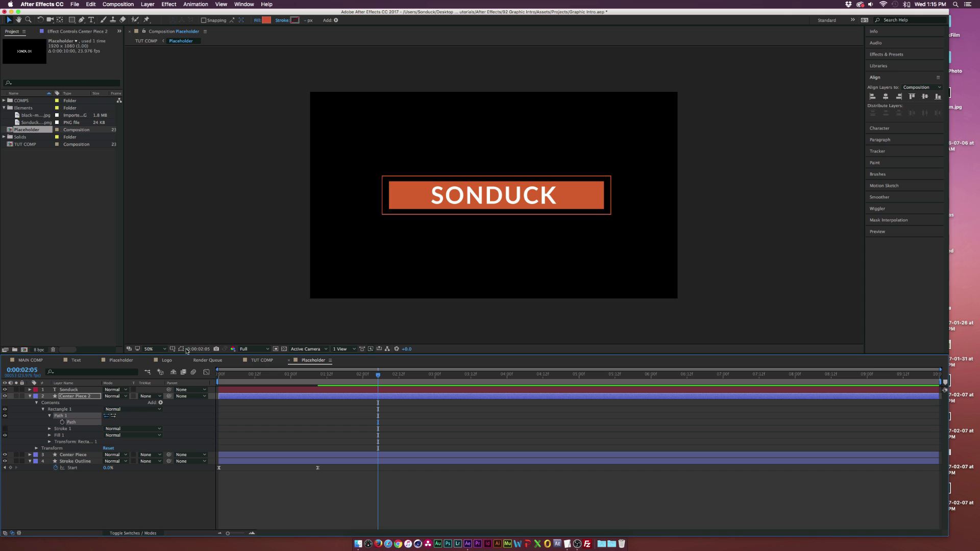
click(187, 349)
key(Return)
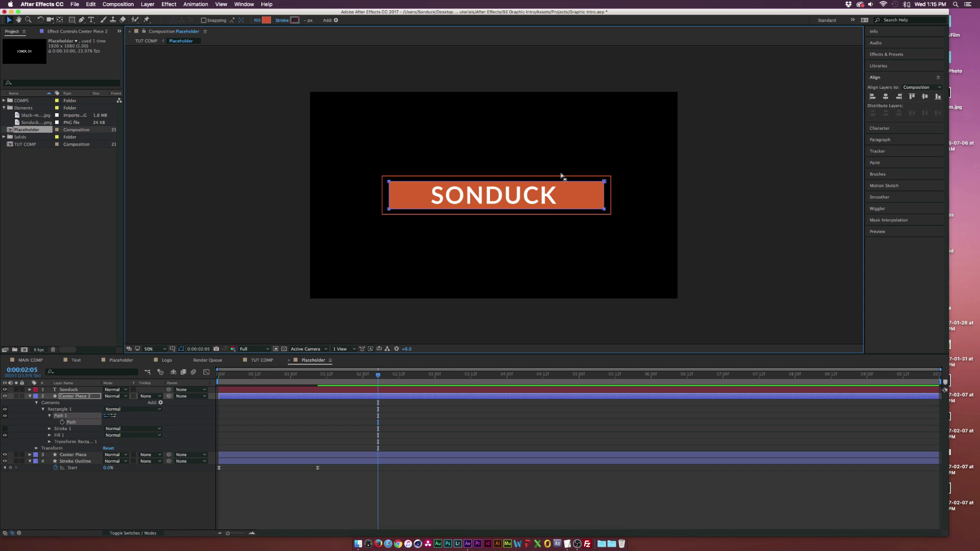
click(604, 181)
drag(604, 210, 385, 219)
scroll(352, 194, up, 2)
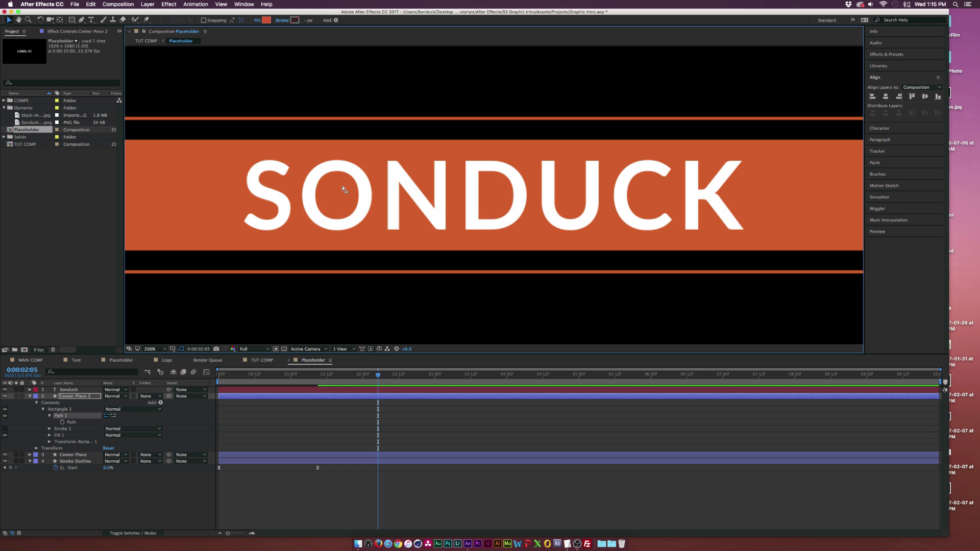
drag(313, 185, 591, 189)
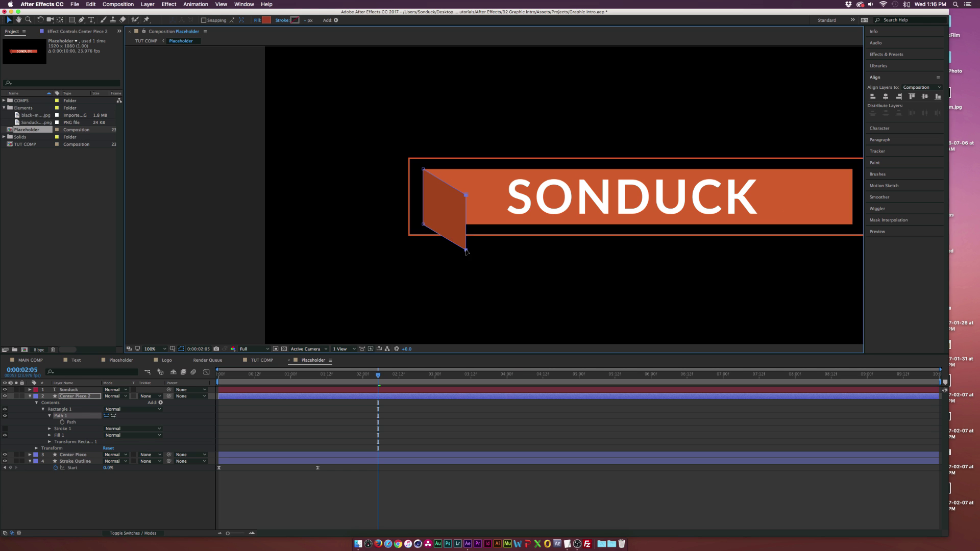
mouse_move(465, 249)
mouse_down()
mouse_move(423, 228)
mouse_move(460, 249)
mouse_up()
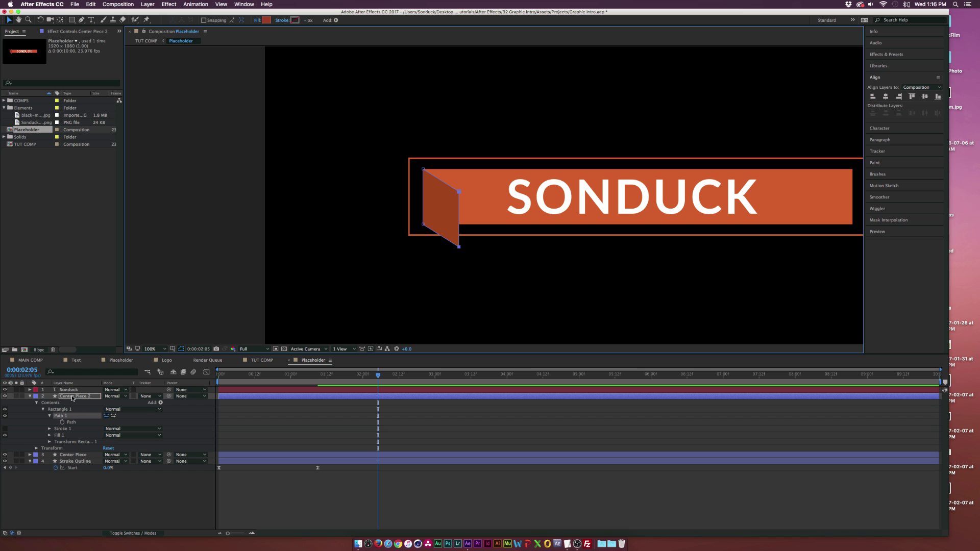
Duplicate the fold layer and pull the copy's left corner points outward and down to form the ribbon's front tail
key(ctrl+d)
click(31, 398)
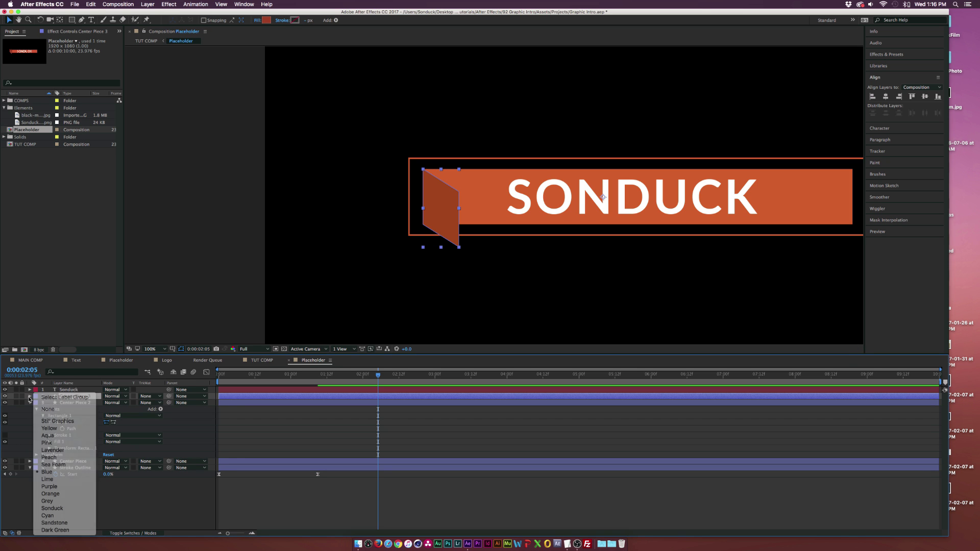
click(29, 398)
click(30, 396)
click(35, 402)
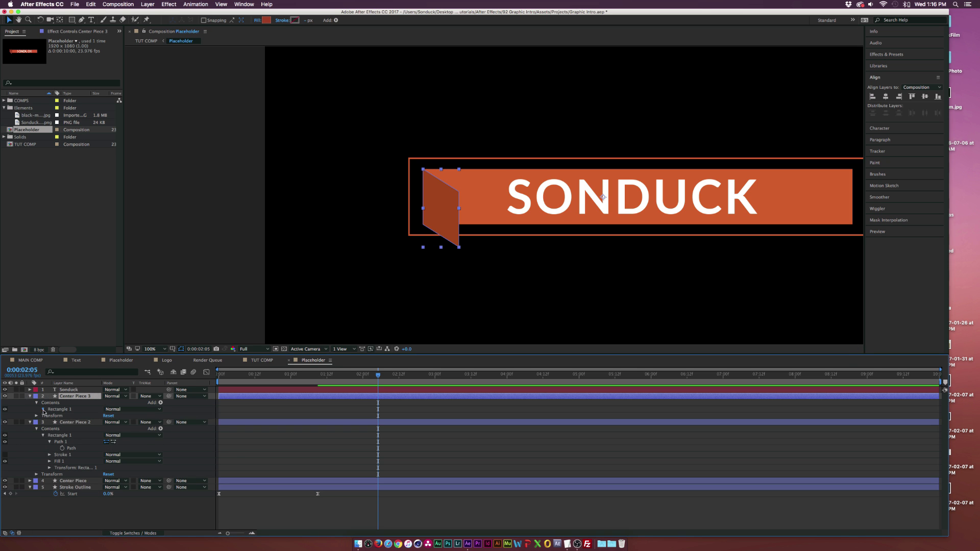
click(44, 410)
click(423, 170)
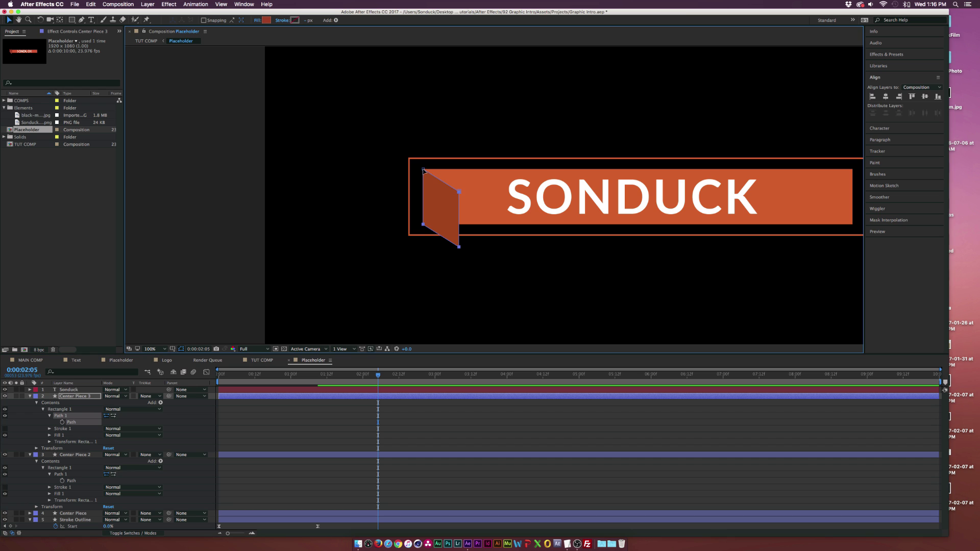
drag(423, 226, 391, 238)
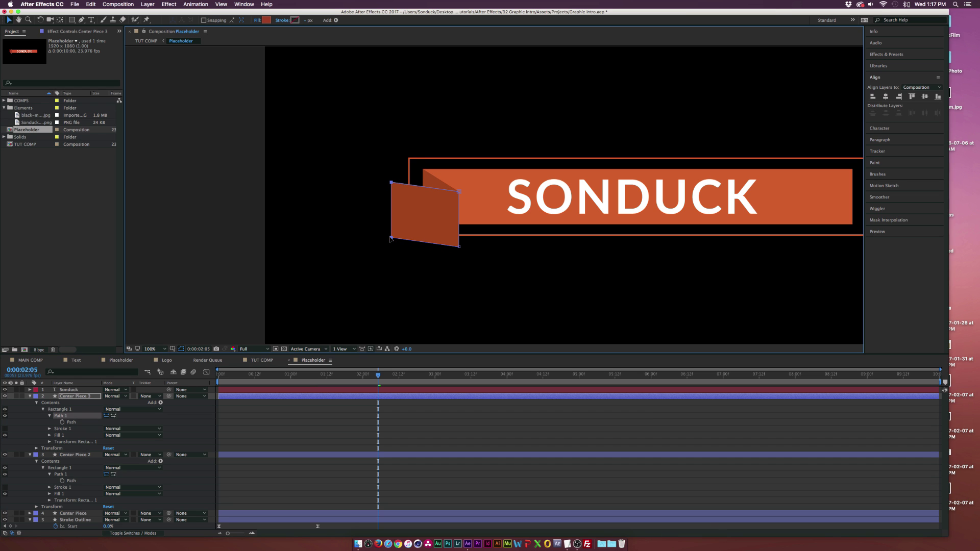
Fill the ribbon's front tail with the orange sampled from the center banner and check the whole title
click(269, 21)
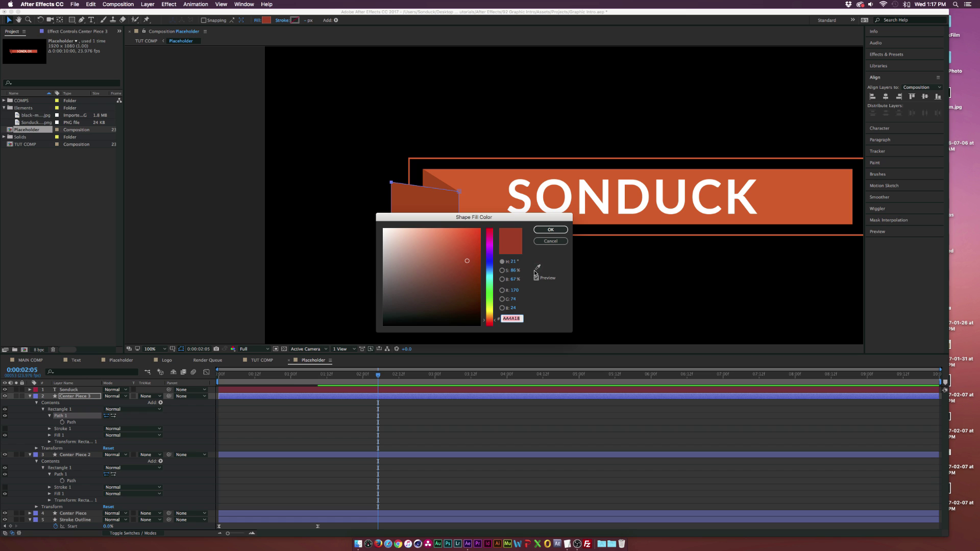
click(538, 267)
click(475, 190)
click(550, 230)
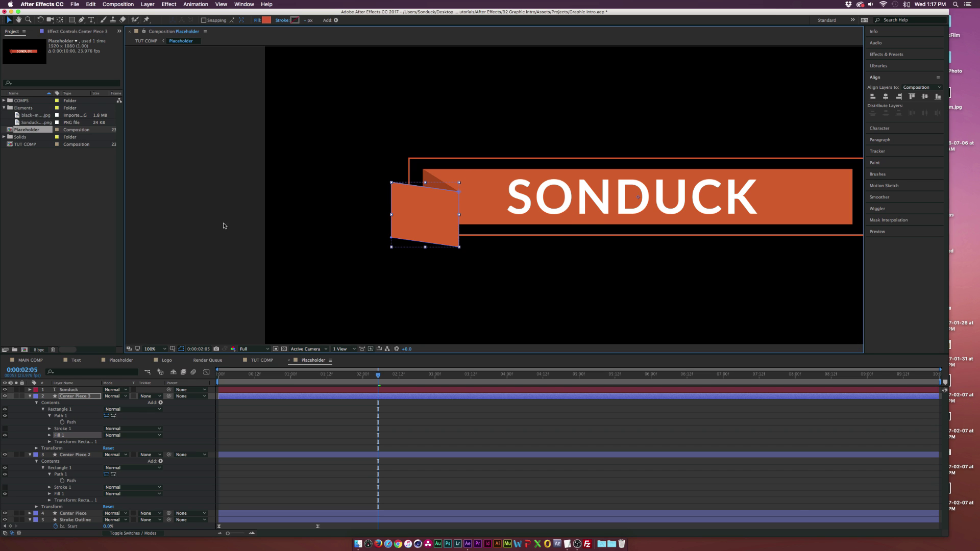
click(362, 253)
key(comma)
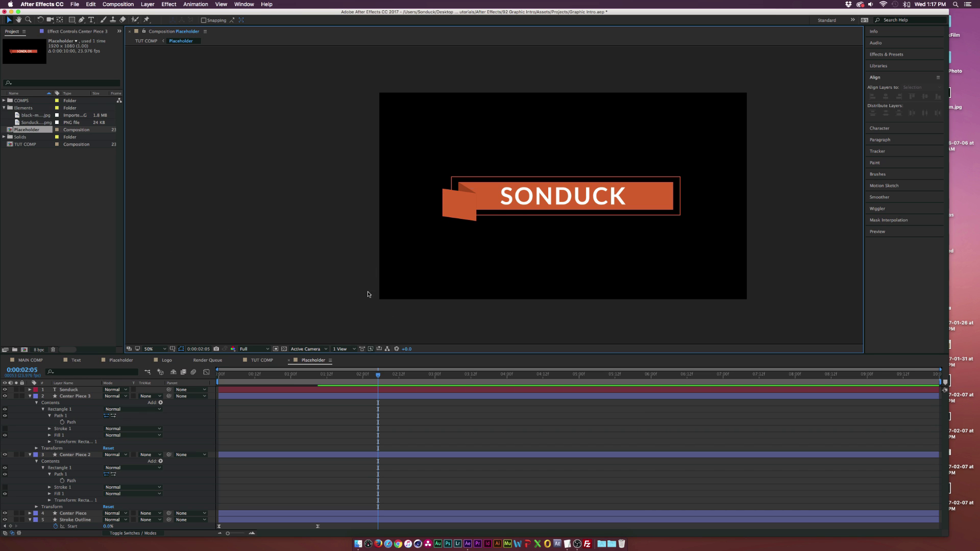
Add a path keyframe to the ribbon's front tail (Center Piece 3) and place it at 0:00:00:17
key(u)
click(75, 403)
click(75, 396)
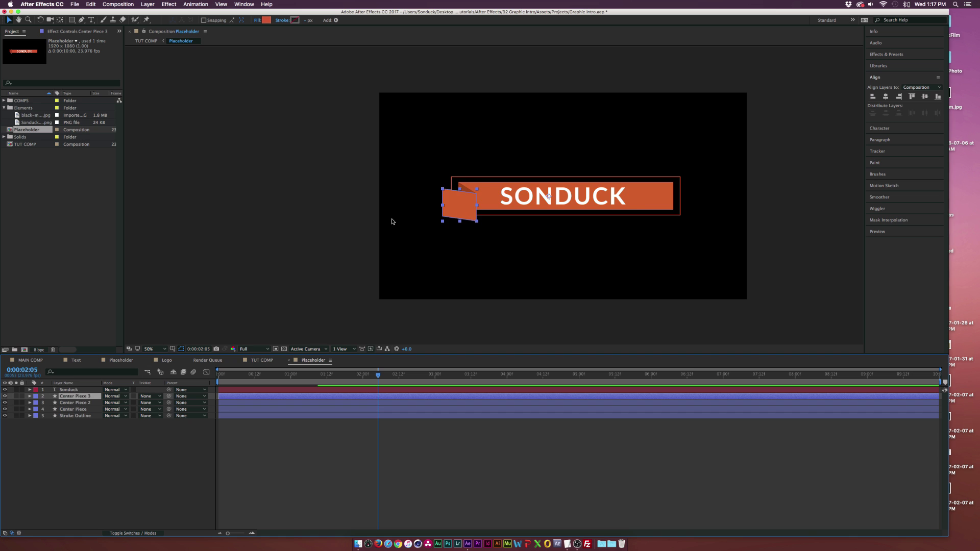
key(period)
key(period)
key(Home)
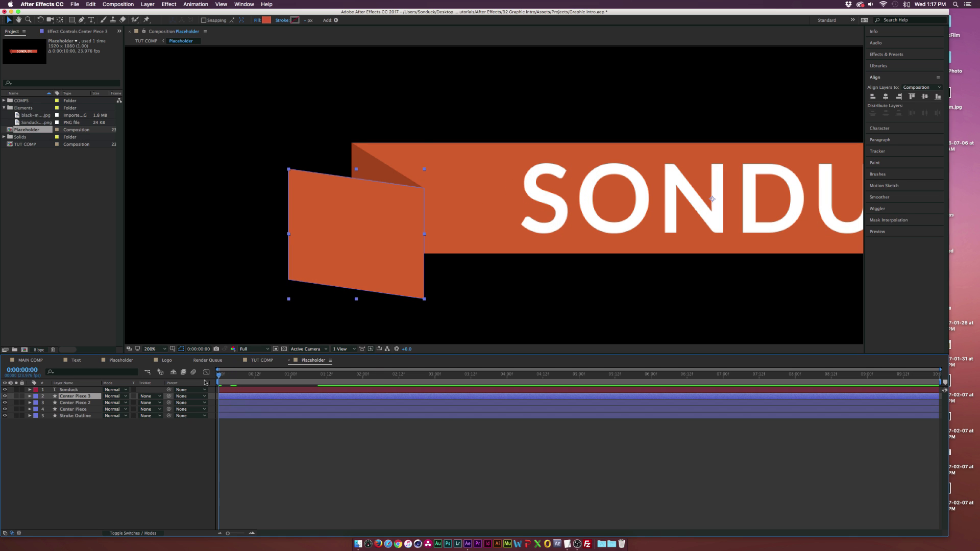
click(30, 396)
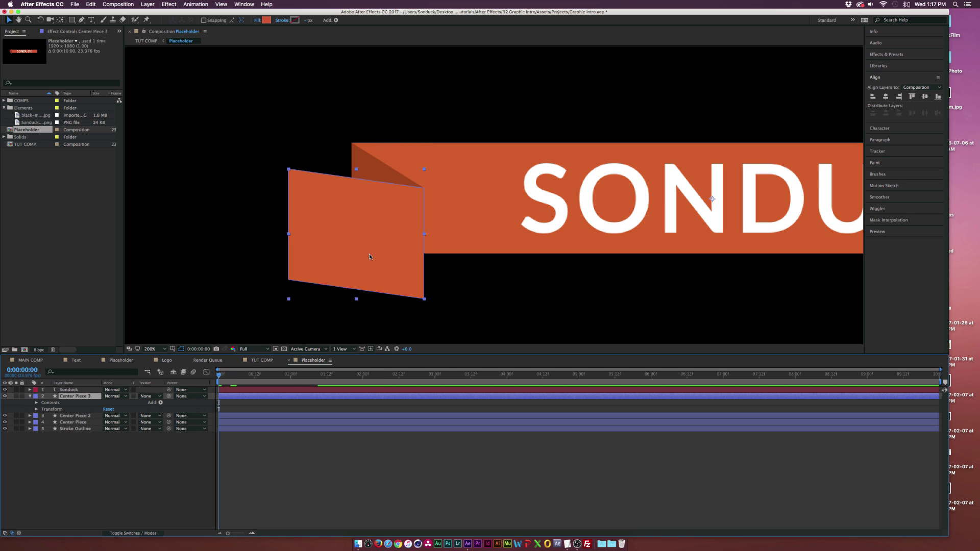
click(35, 403)
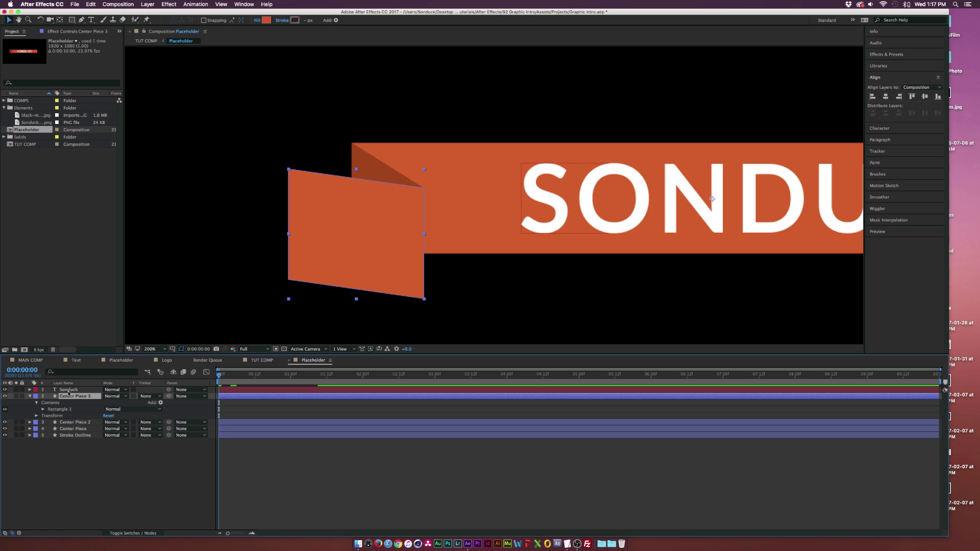
click(43, 409)
click(49, 416)
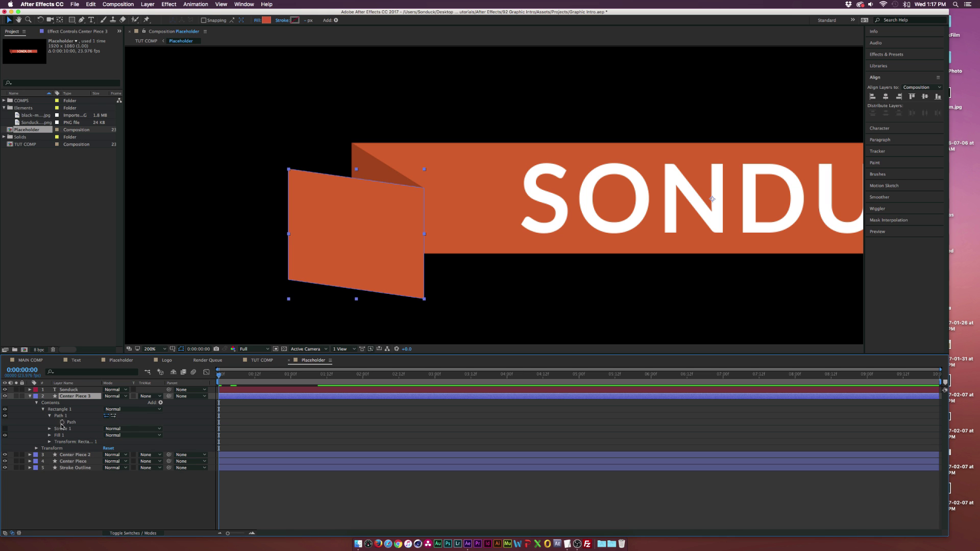
click(62, 422)
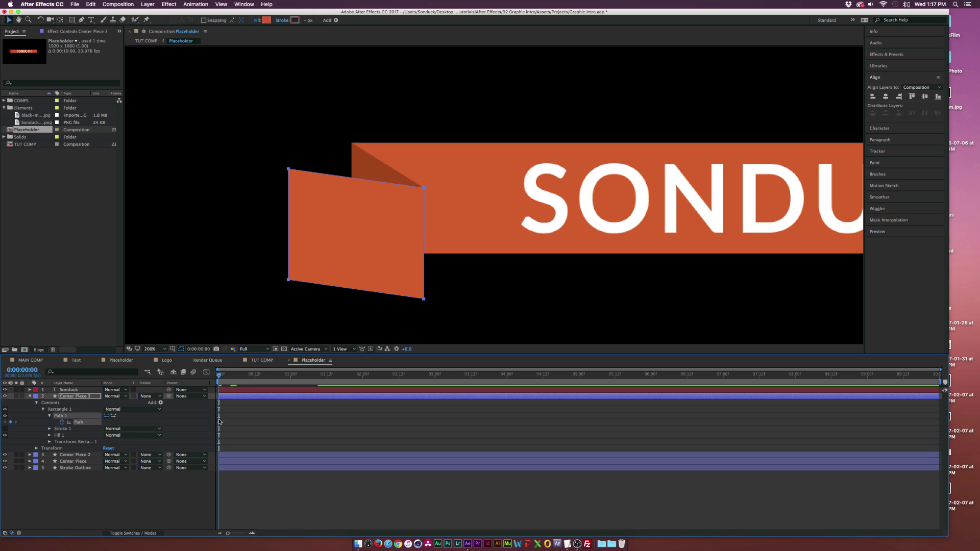
drag(219, 422, 269, 422)
At 0:00:00:00, collapse the front tail's right corner points onto its left edge to keyframe the tail's hidden state
click(261, 376)
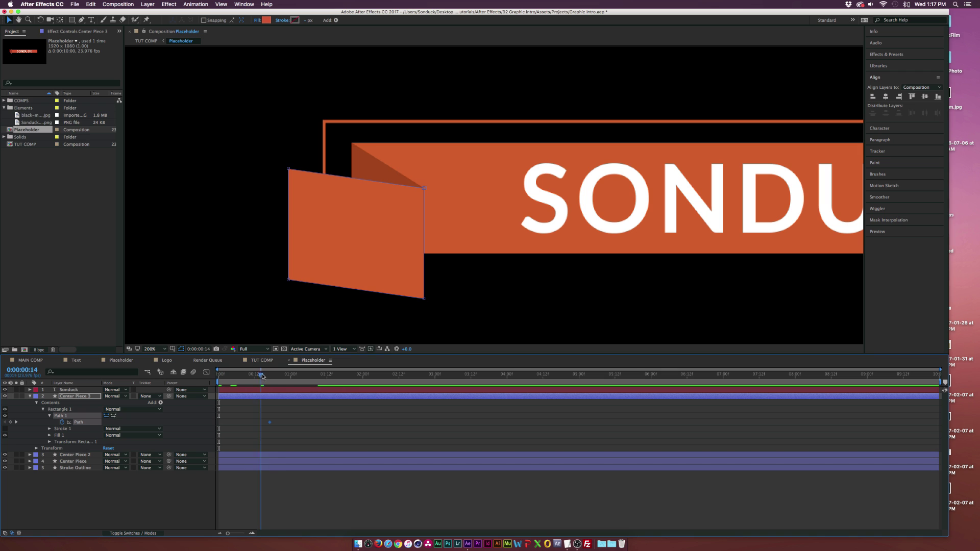
drag(262, 376, 203, 381)
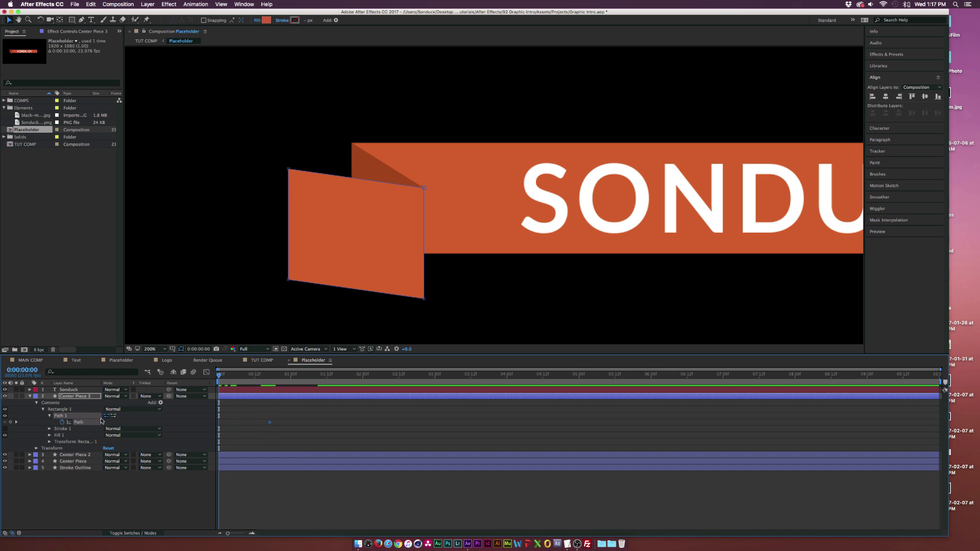
click(423, 188)
drag(424, 301, 289, 284)
click(118, 484)
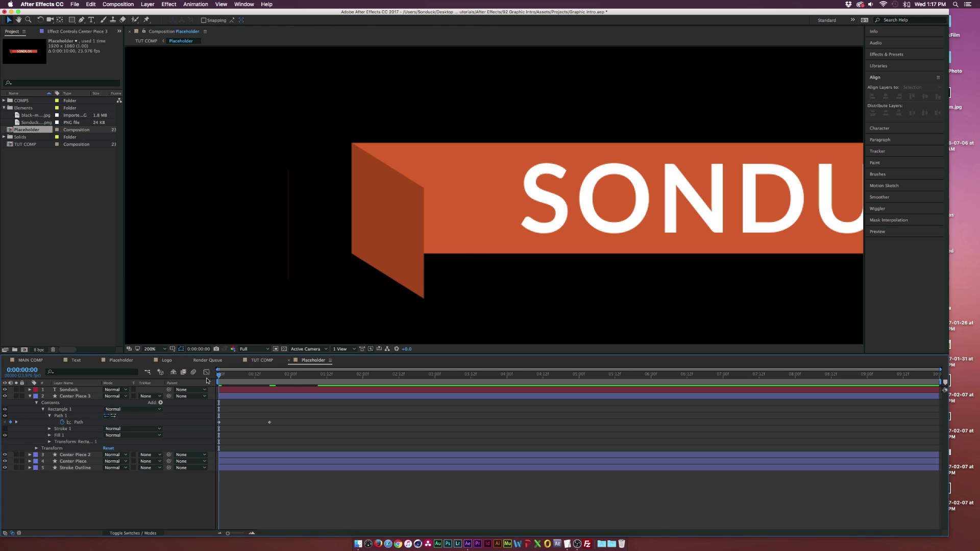
Add a path keyframe for the dark fold (Center Piece 2) at 0:00:00:17
drag(223, 374, 269, 376)
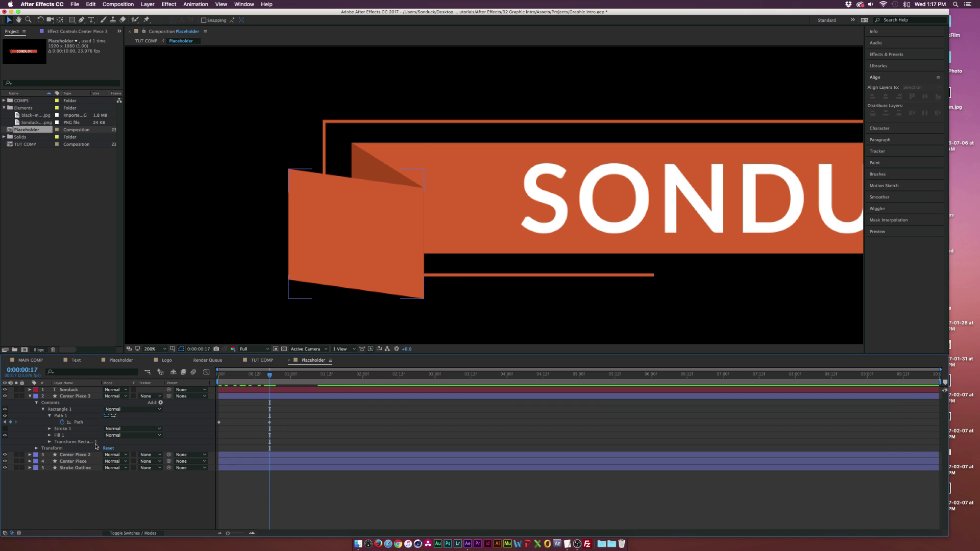
click(72, 454)
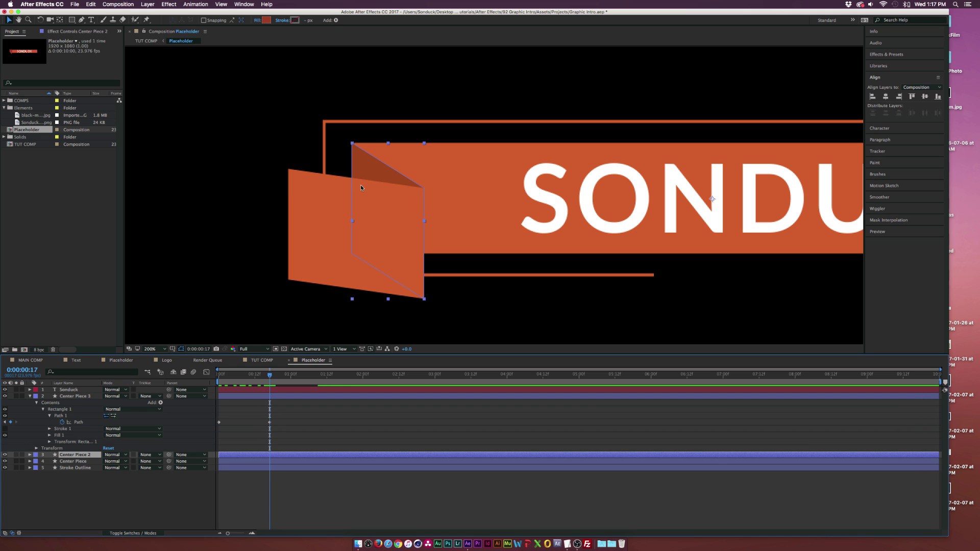
click(30, 455)
click(37, 461)
click(43, 467)
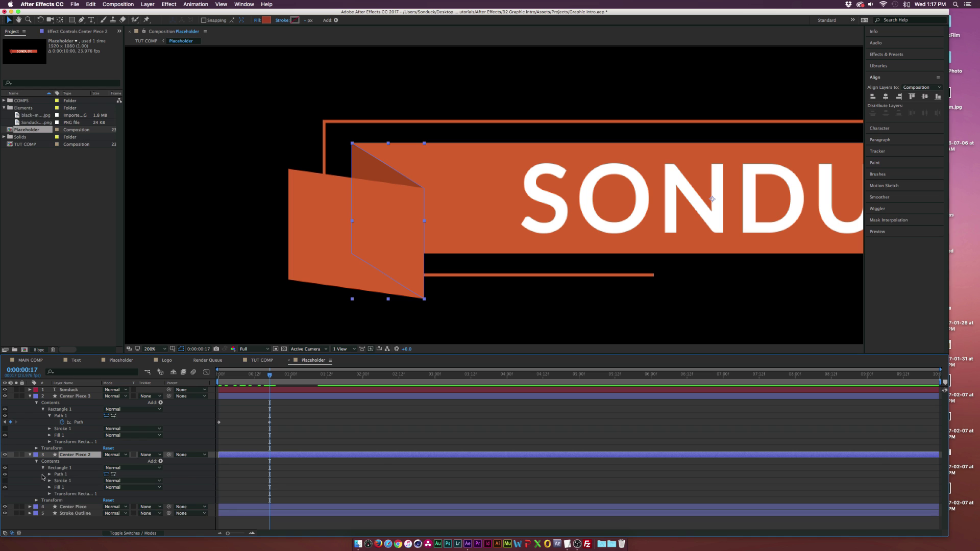
click(49, 474)
click(59, 474)
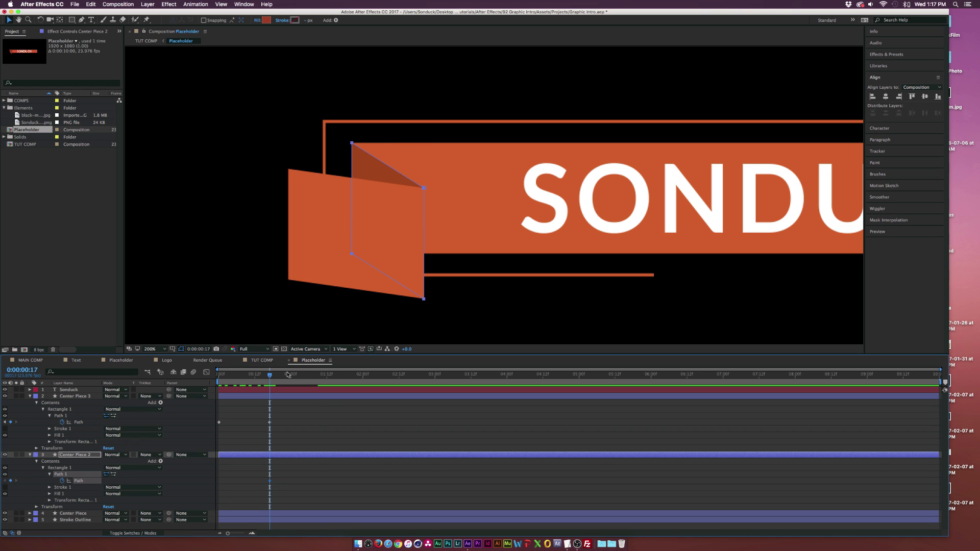
At 0:00:01:10, collapse the dark fold's left corner points onto its right edge and tidy up the expanded layer properties
drag(287, 375, 320, 377)
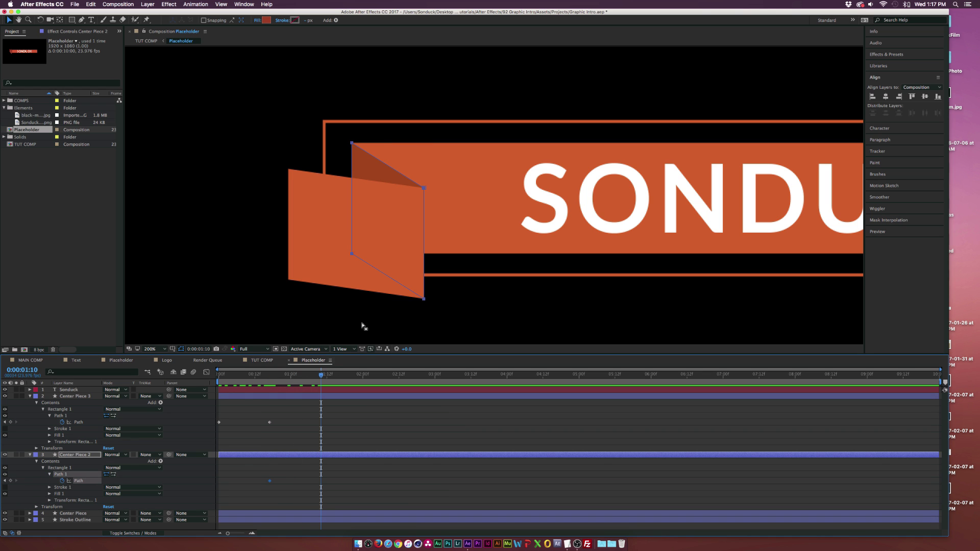
click(352, 145)
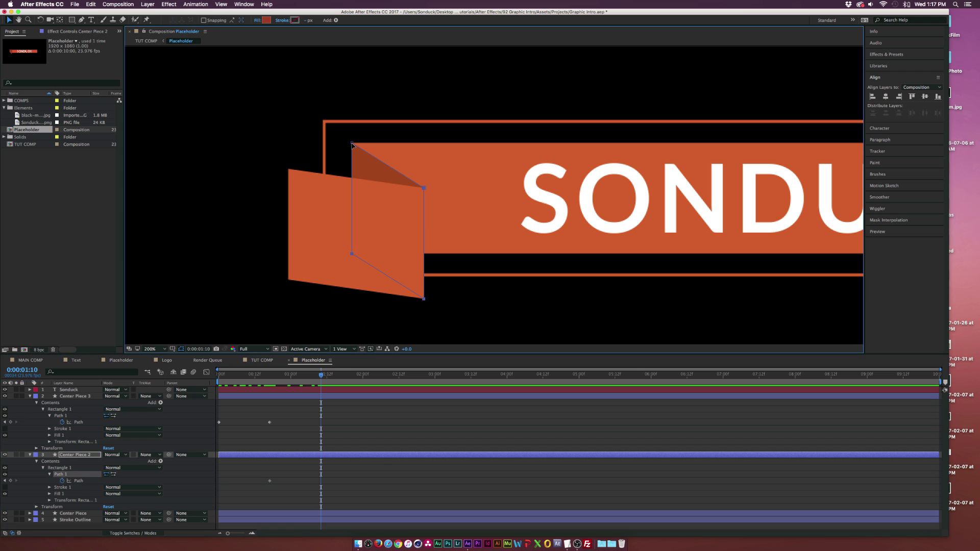
drag(350, 257, 422, 299)
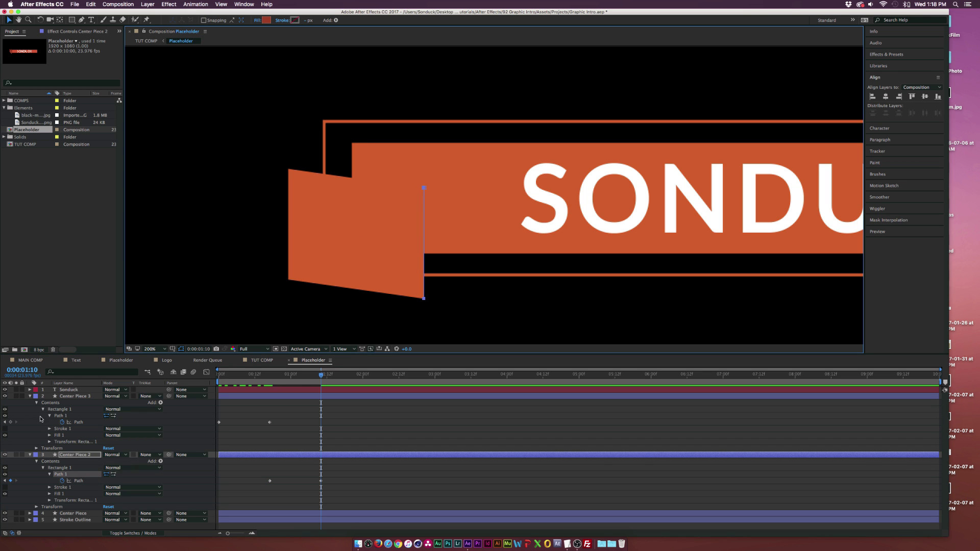
click(30, 397)
click(30, 403)
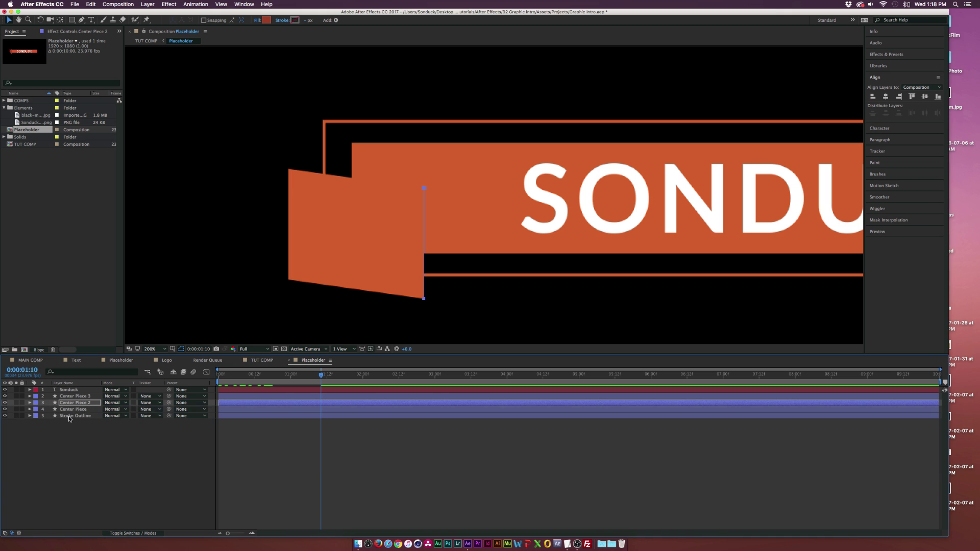
Move the Center Piece banner's anchor point to the middle of its left edge
click(70, 410)
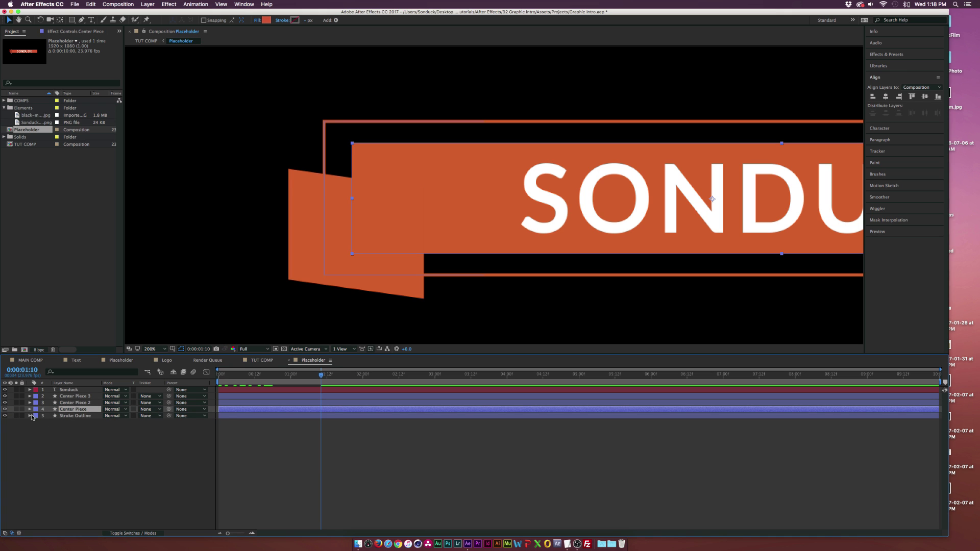
key(comma)
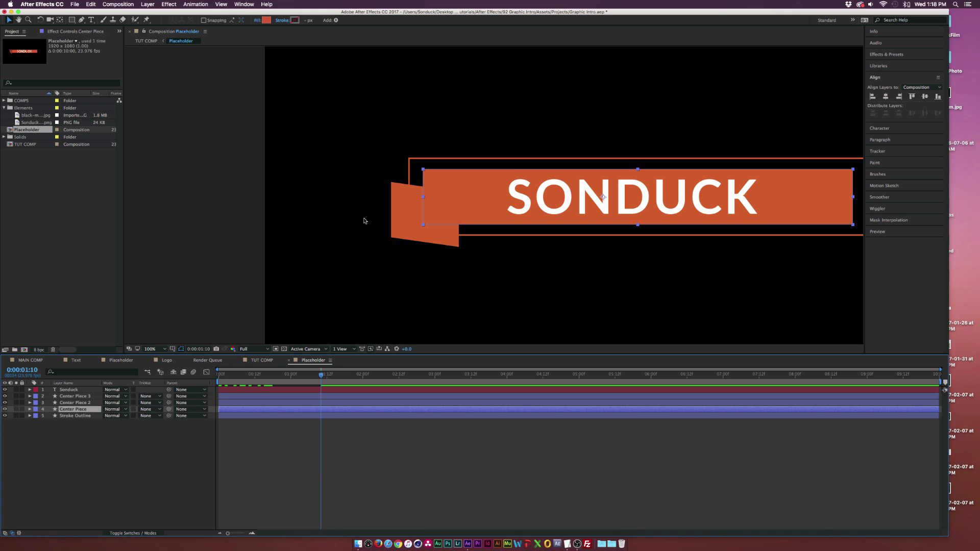
click(59, 20)
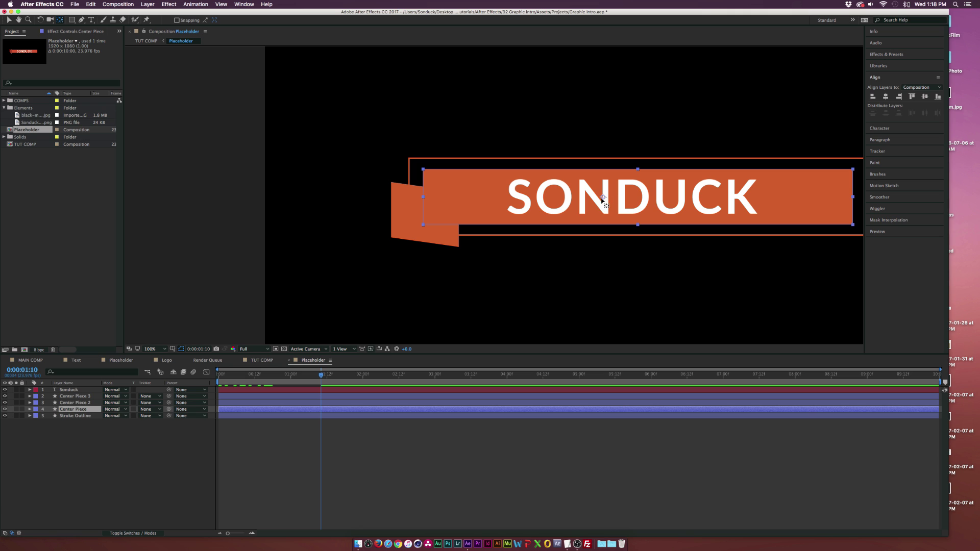
drag(601, 198, 422, 203)
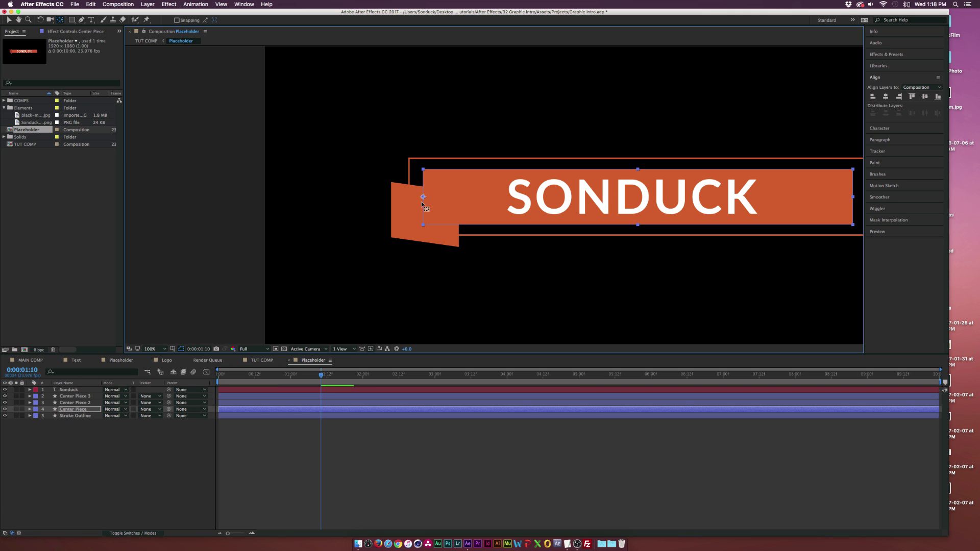
Keyframe the Center Piece's Scale at 0:00:01:10, then set its horizontal scale to 0.0% at 0:00:02:13
key(s)
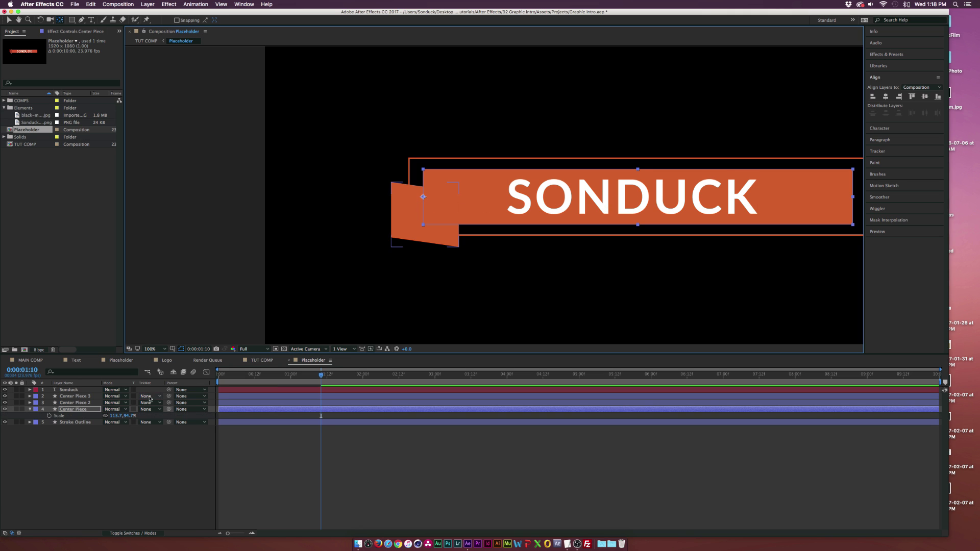
click(49, 416)
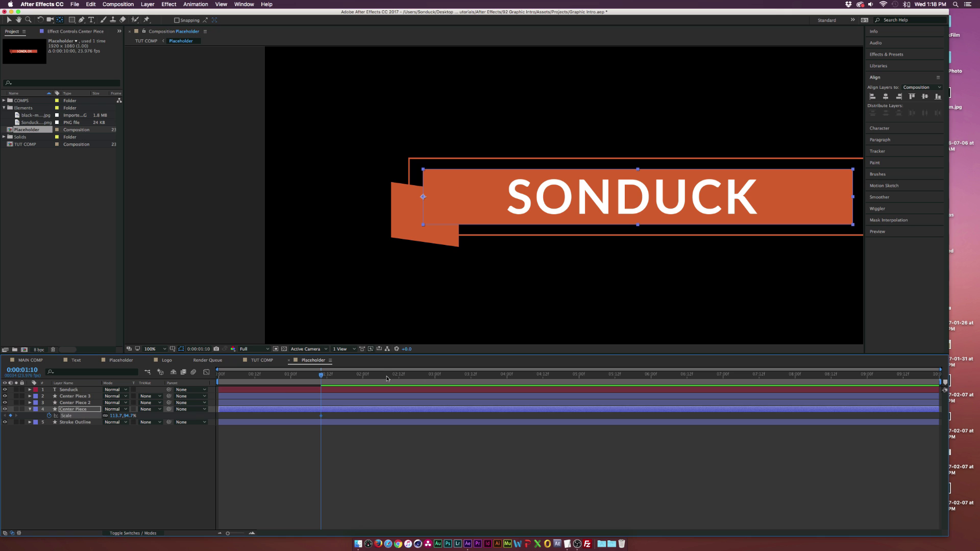
drag(321, 376, 402, 378)
drag(114, 417, 70, 416)
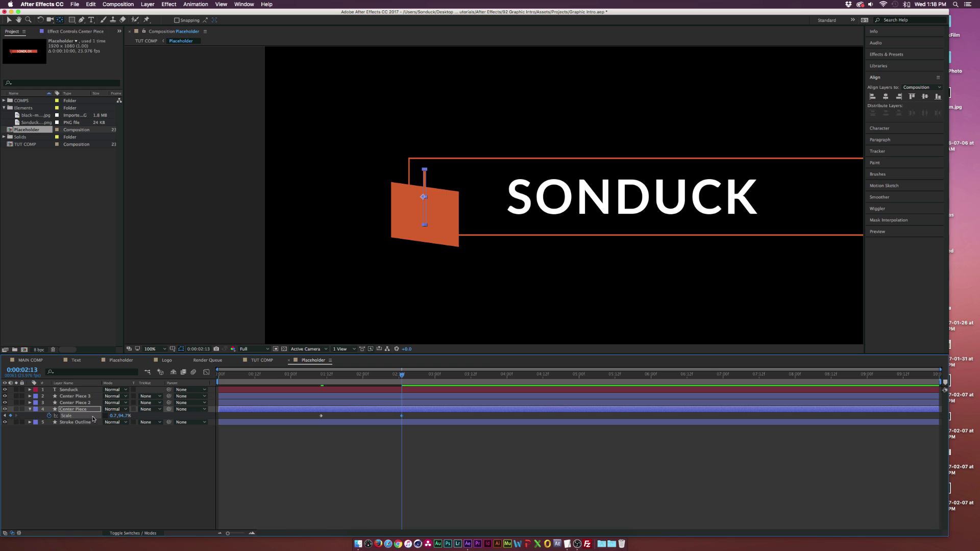
click(137, 459)
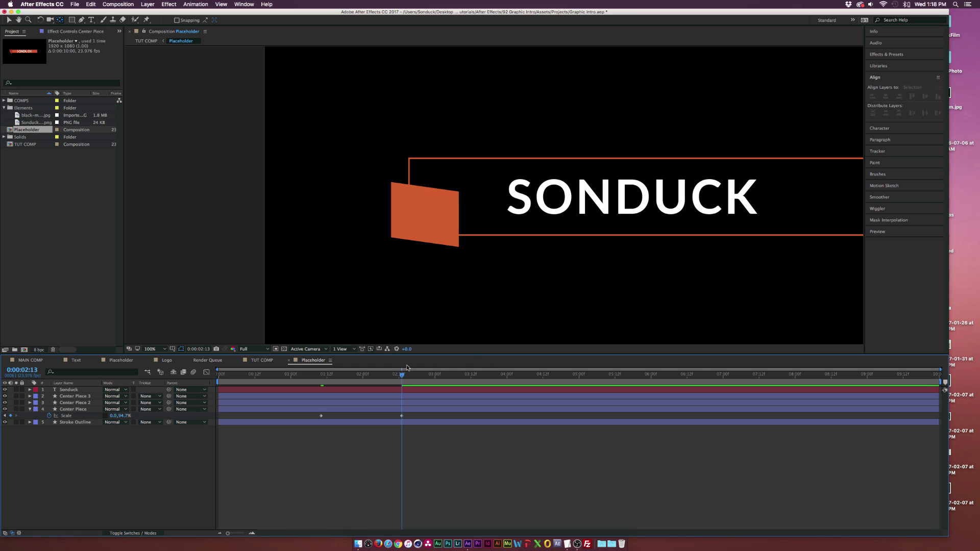
click(398, 375)
drag(390, 375, 388, 394)
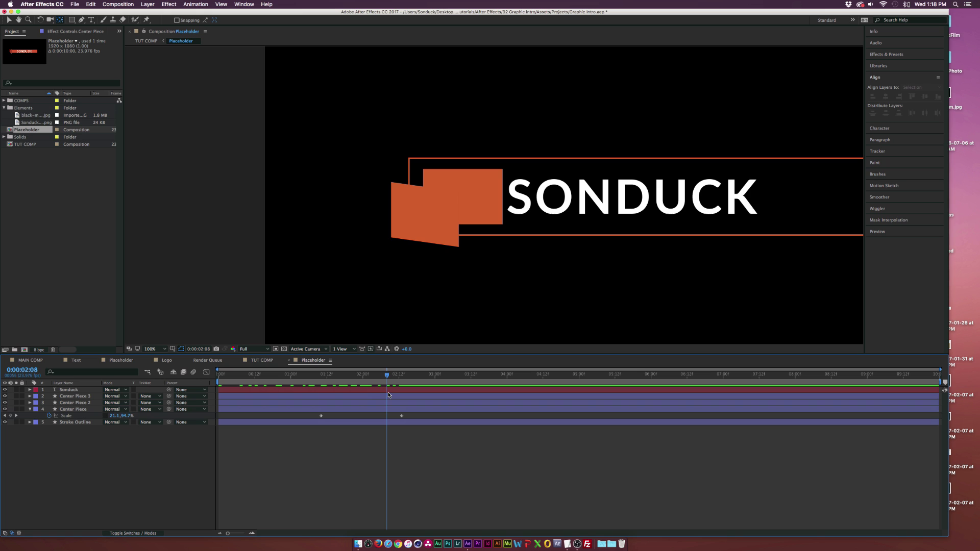
Reveal the front tail's path keyframes and apply Easy Ease to the first one
click(77, 397)
key(u)
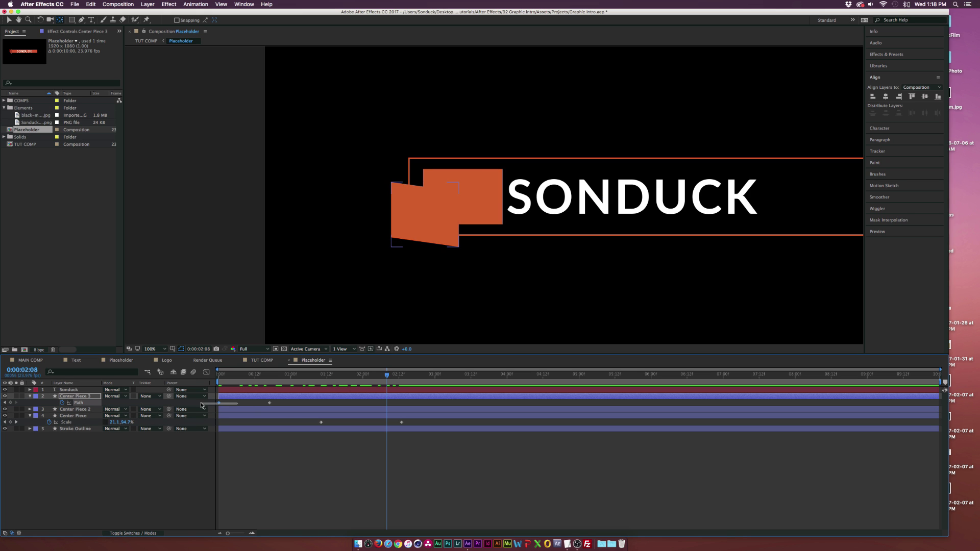
drag(202, 405, 286, 378)
Time-reverse the two path keyframes of the dark fold (Center Piece 2) and check its motion
click(78, 410)
key(u)
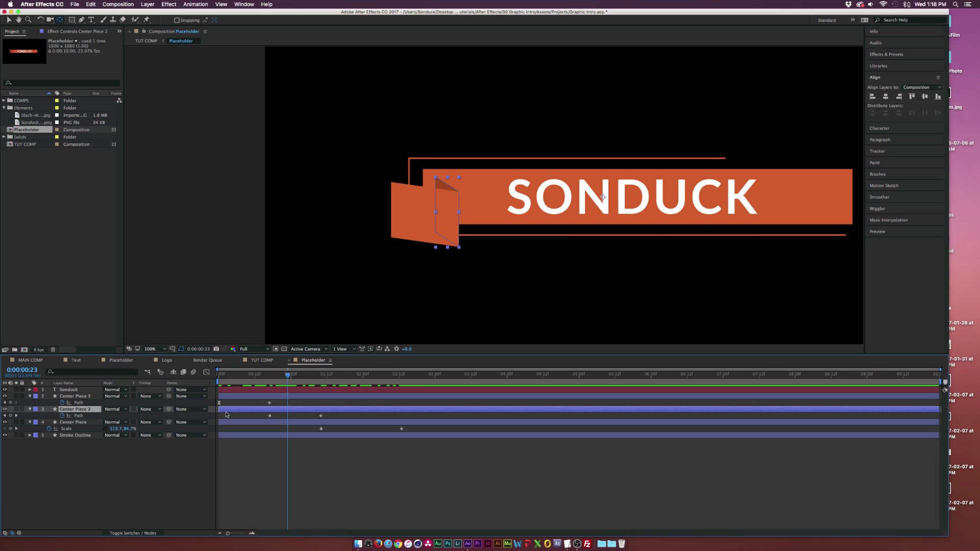
drag(258, 413, 327, 419)
right_click(322, 417)
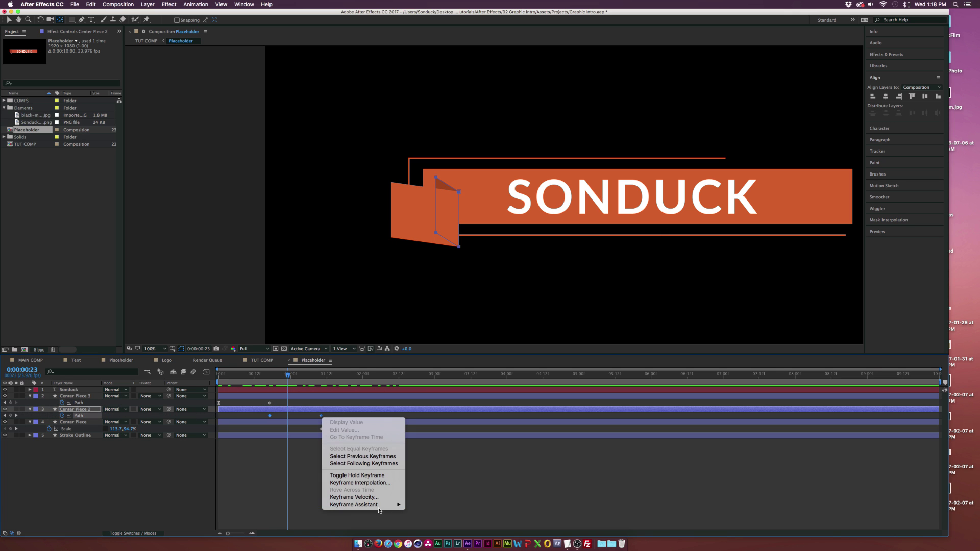
mouse_move(357, 504)
click(444, 530)
click(221, 480)
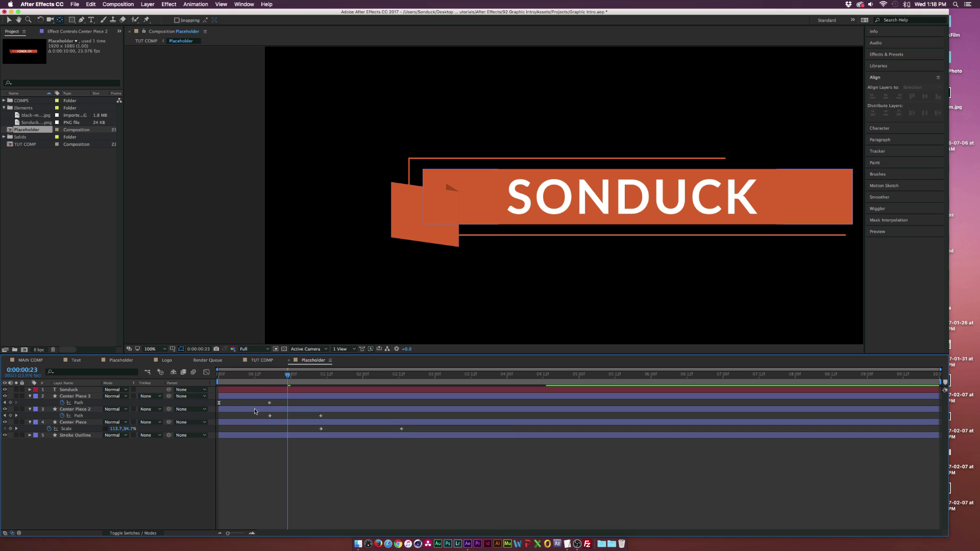
drag(286, 380, 354, 381)
Time-reverse the Center Piece's two Scale keyframes and review the whole banner animation
drag(420, 427, 301, 429)
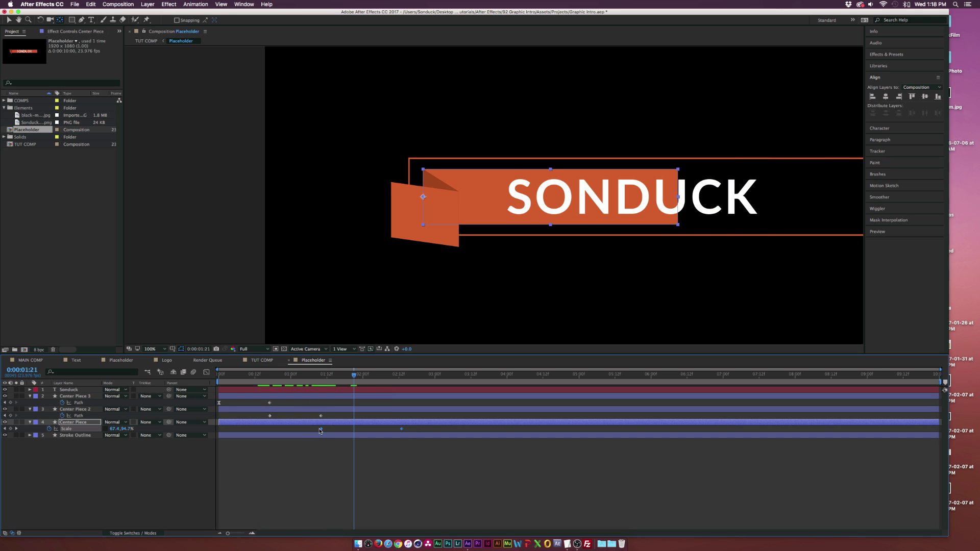
right_click(321, 429)
mouse_move(378, 517)
click(441, 530)
drag(281, 375, 411, 388)
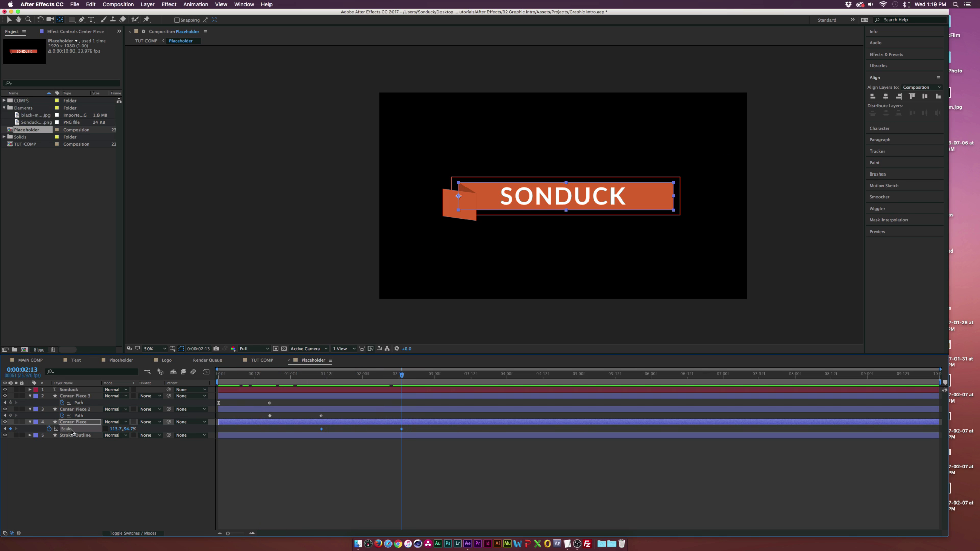
Duplicate the Center Piece layer and place the copy directly above the Sonduck text layer
click(66, 453)
click(68, 424)
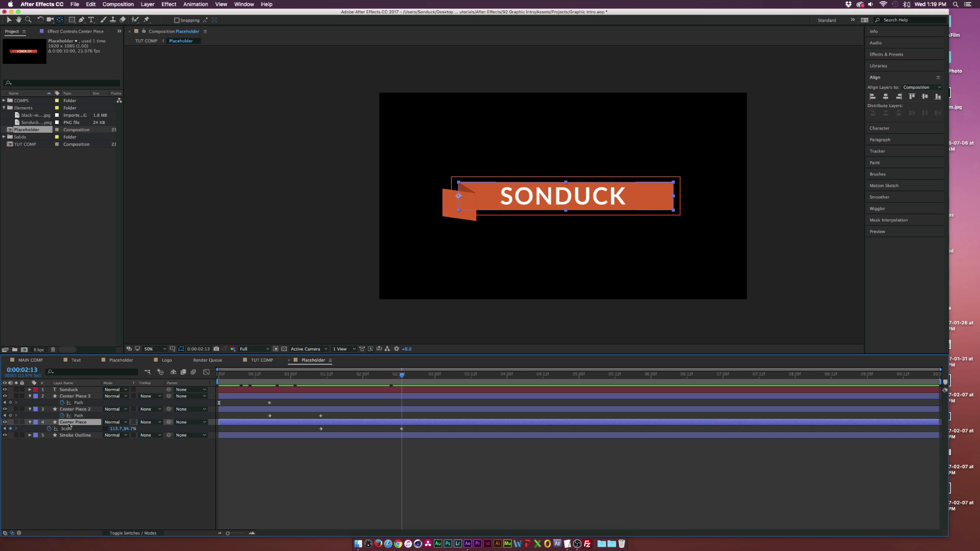
key(super+d)
drag(68, 424, 69, 389)
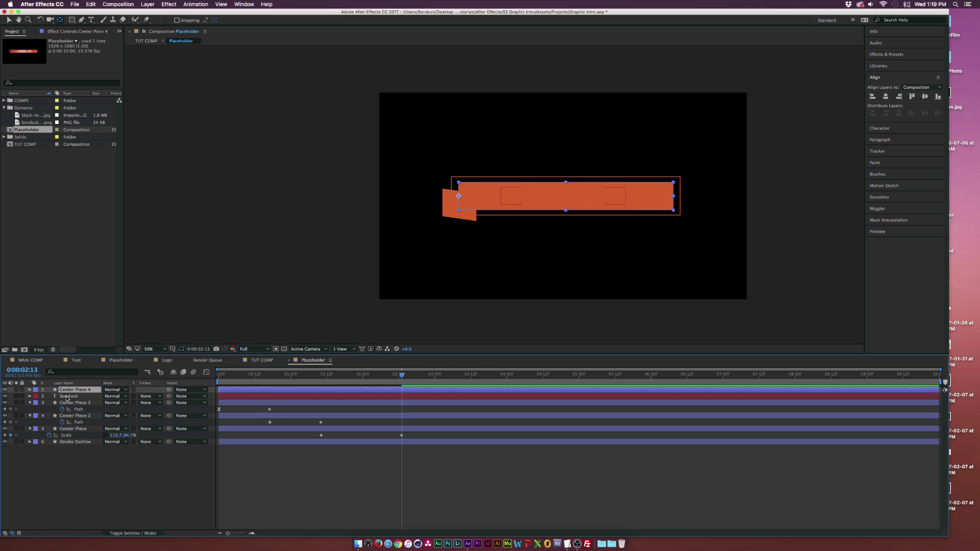
Set the Sonduck text layer's track matte to Alpha Matte "Center Piece 4" and check the reveal
click(68, 396)
click(151, 396)
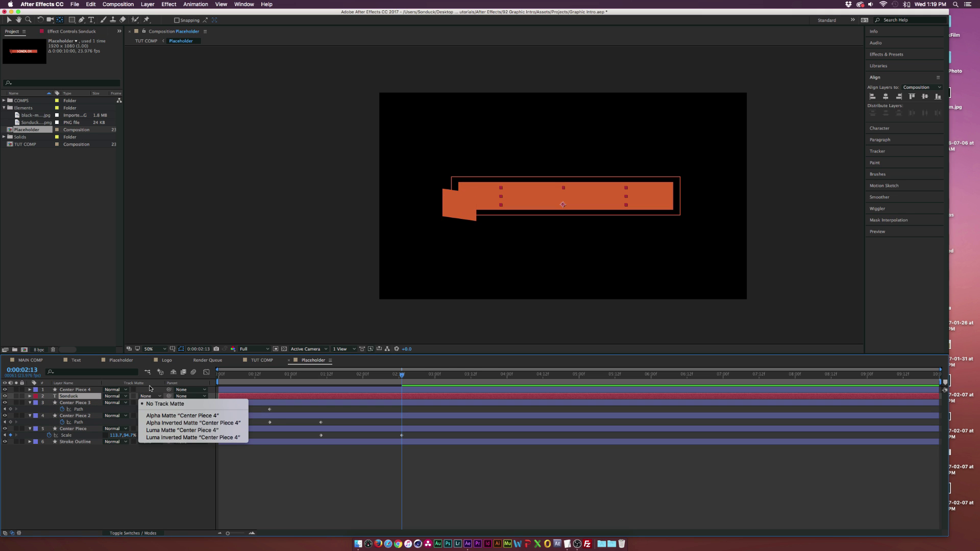
click(161, 416)
click(215, 499)
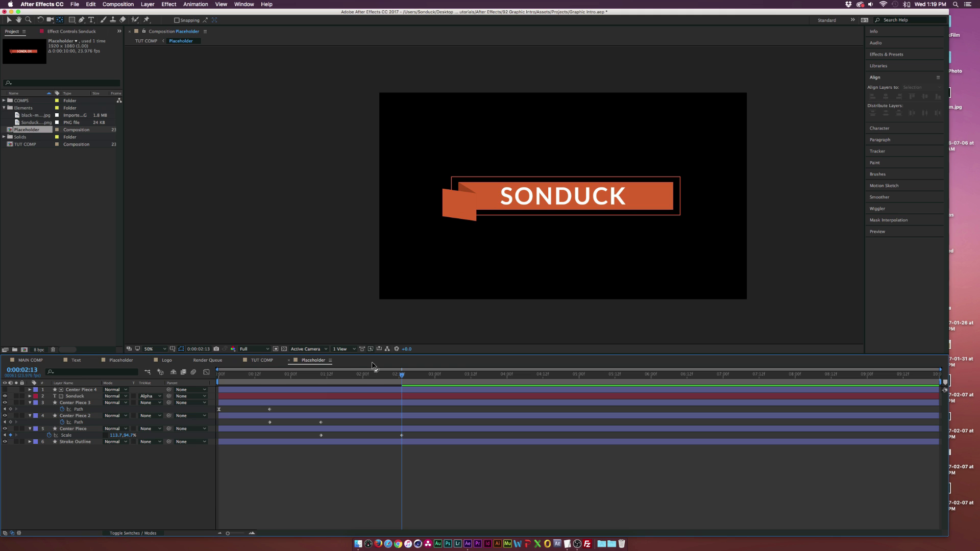
drag(381, 376, 410, 375)
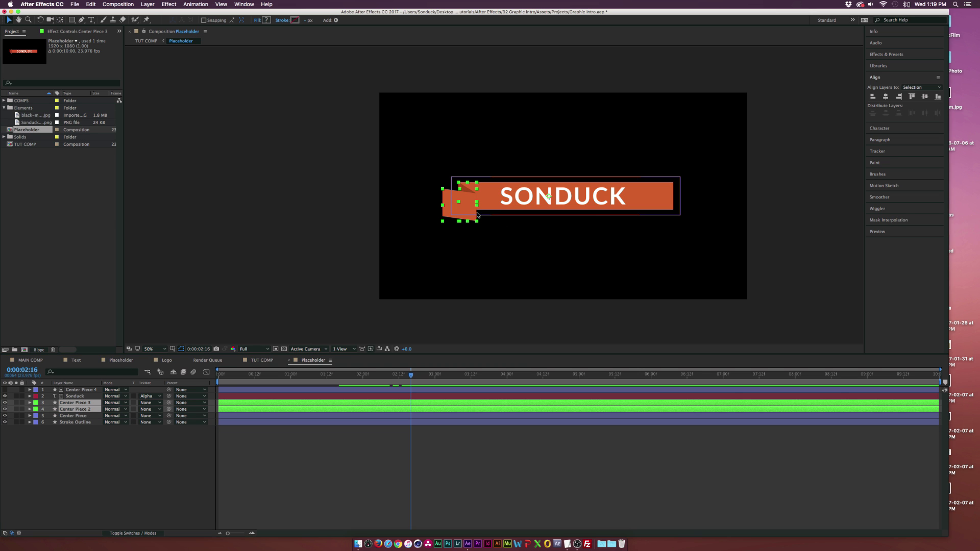
Duplicate the tail and fold layers, stack the copies above the originals and place them mirrored at the ribbon's right end
key(super+d)
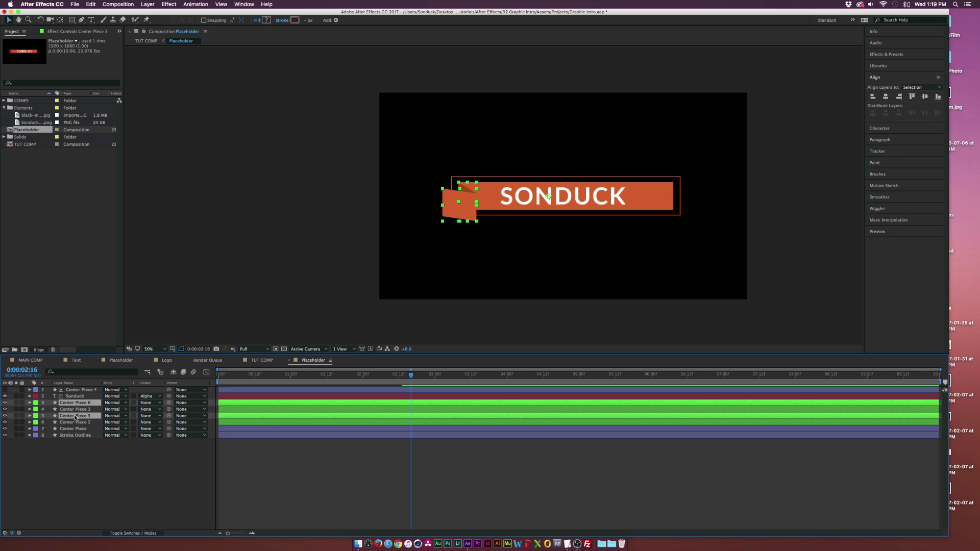
drag(75, 417, 75, 409)
drag(461, 203, 682, 209)
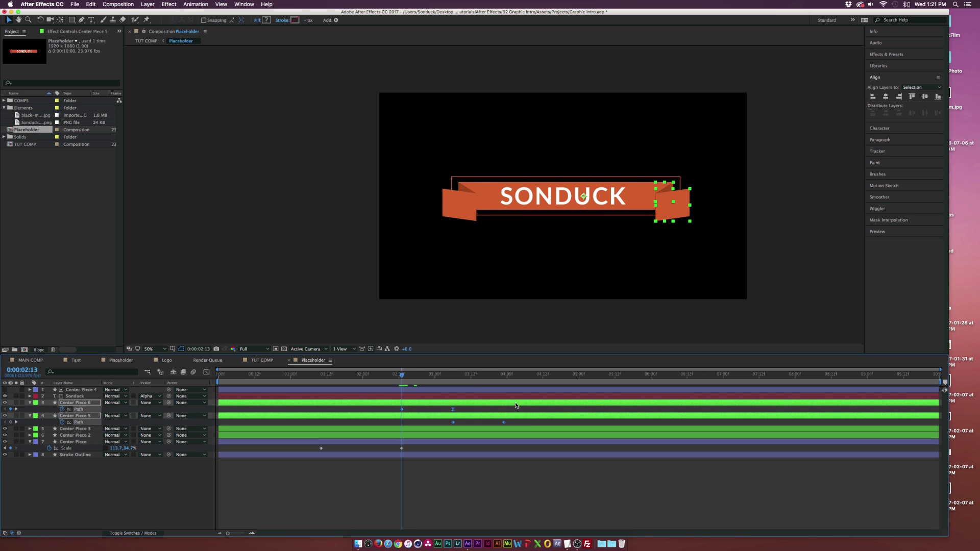
Reduce the Path animation of Center Piece 5 and 6 to one keyframe each and move both keyframes to 0:00:03:03
mouse_move(402, 375)
mouse_down()
mouse_move(440, 377)
mouse_move(401, 382)
mouse_up()
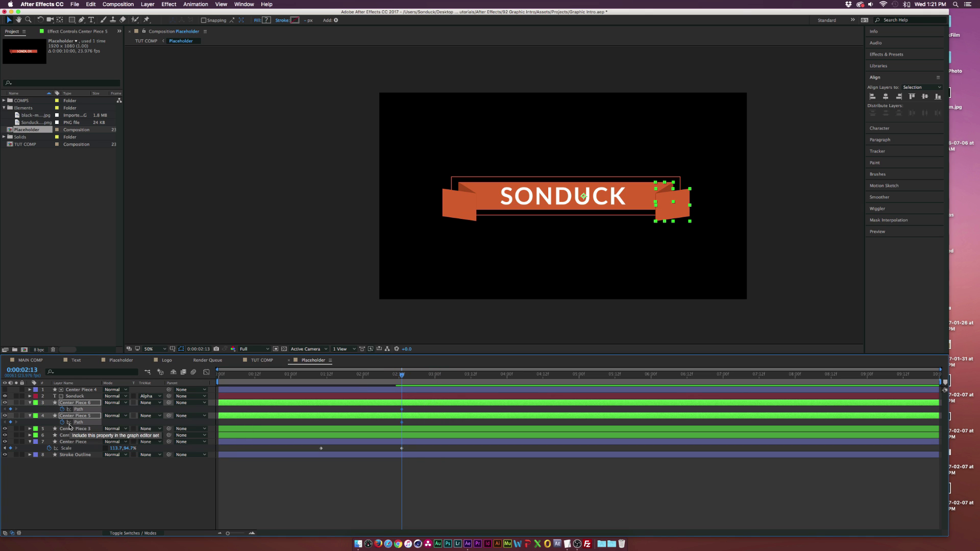
click(109, 484)
scroll(527, 254, up, 3)
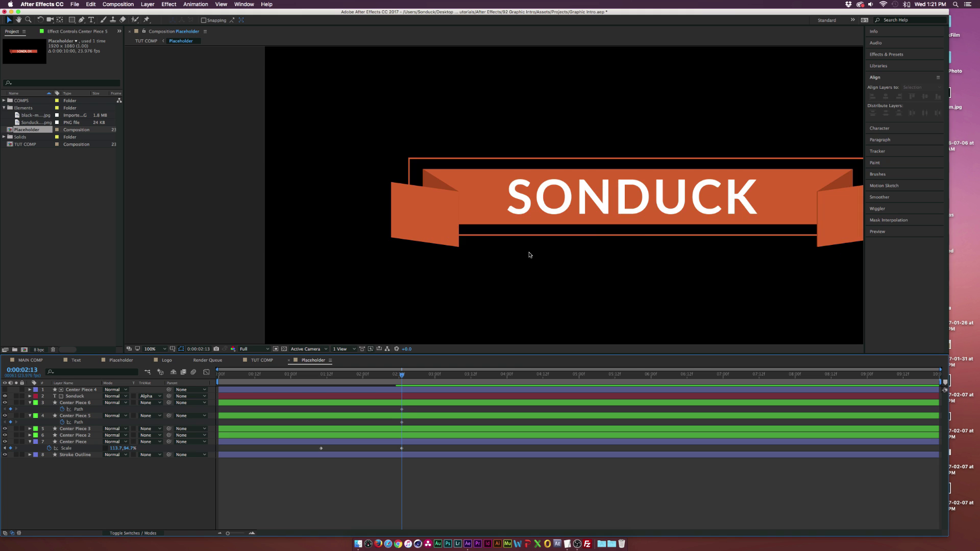
click(76, 402)
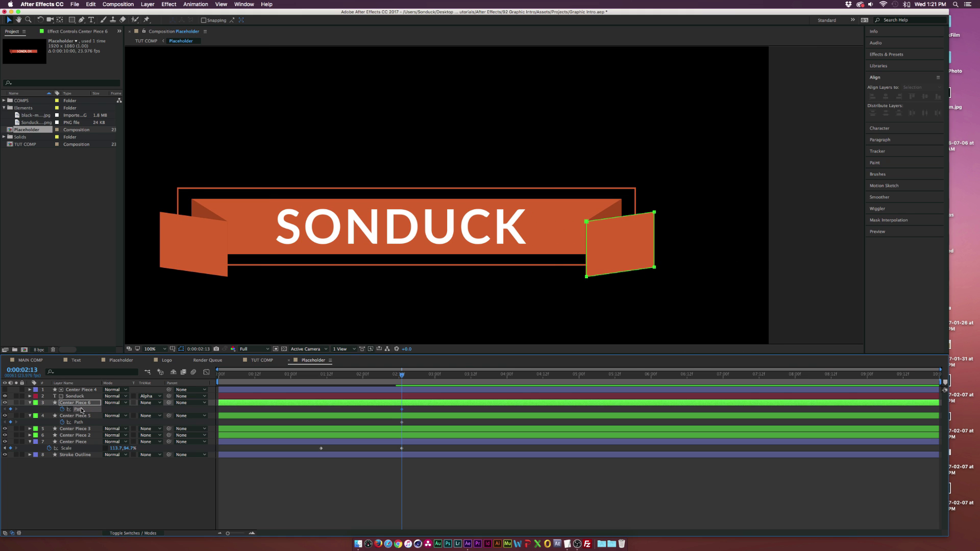
click(77, 416)
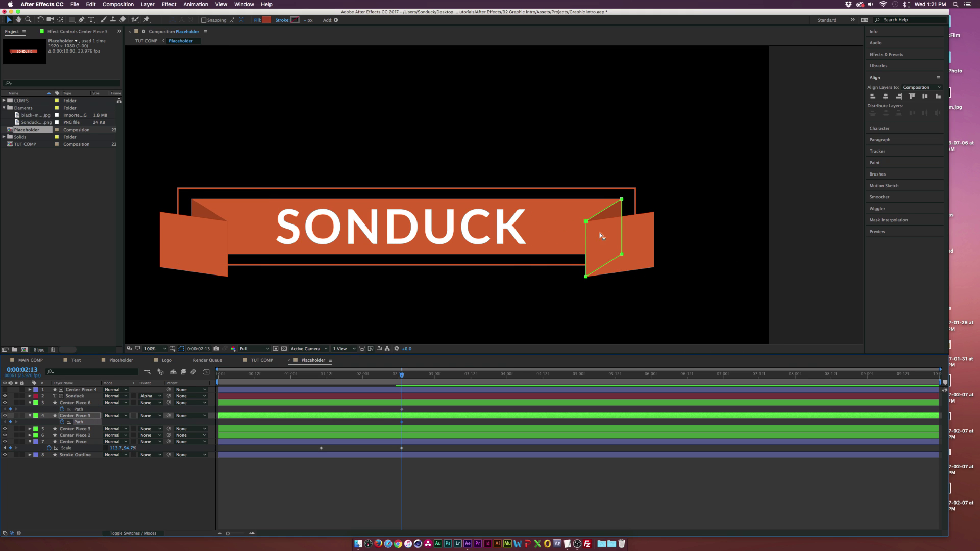
drag(391, 408, 443, 410)
click(107, 481)
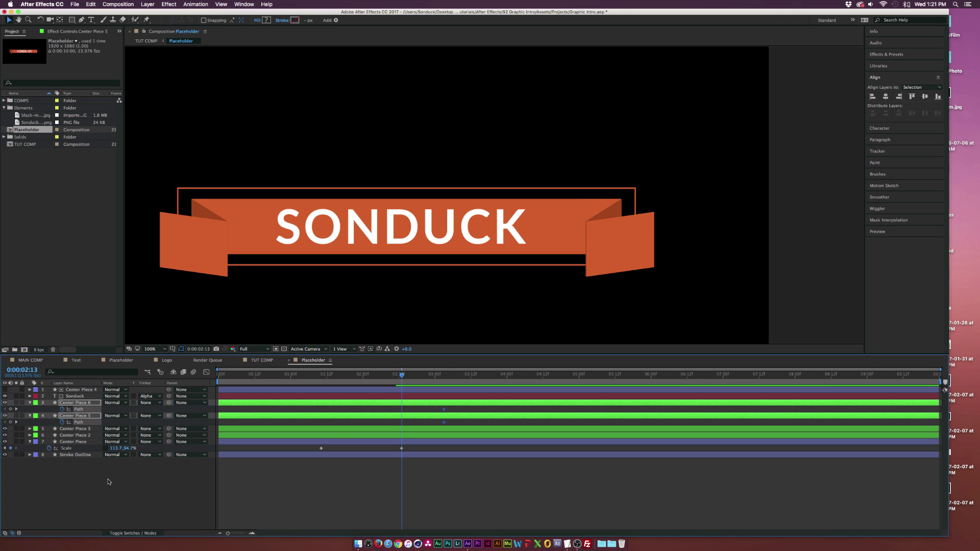
At 0:00:02:13, collapse Center Piece 5's path onto the ribbon's right edge and trim the layer to start there
click(79, 416)
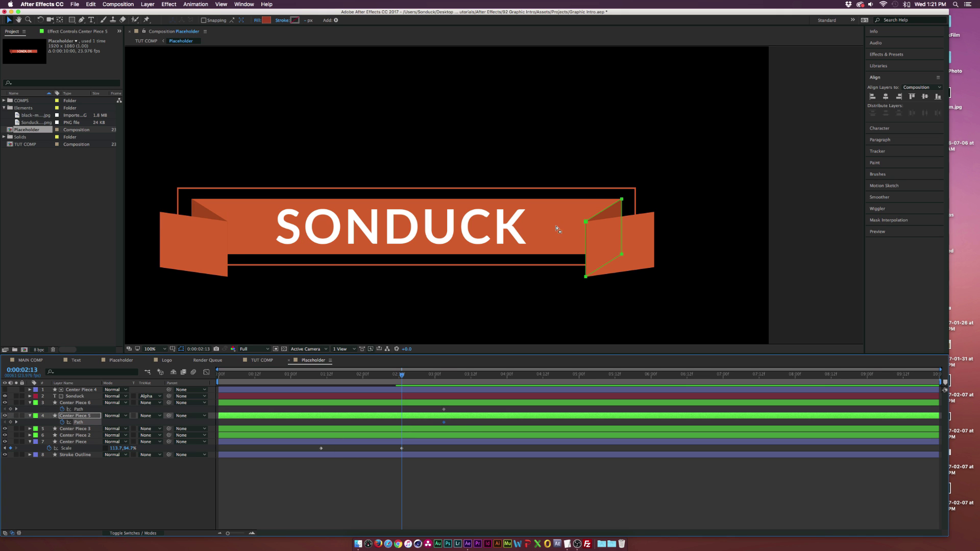
click(586, 222)
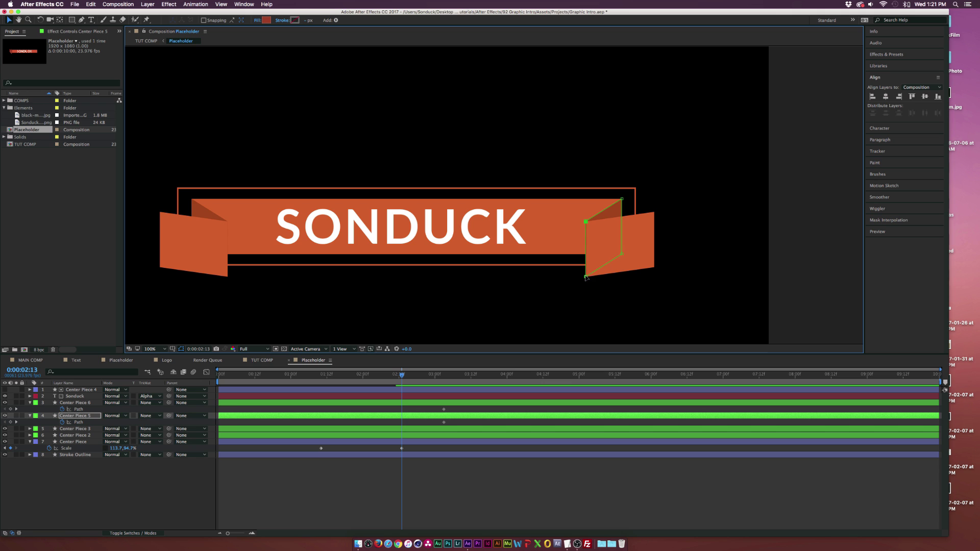
drag(586, 277, 622, 253)
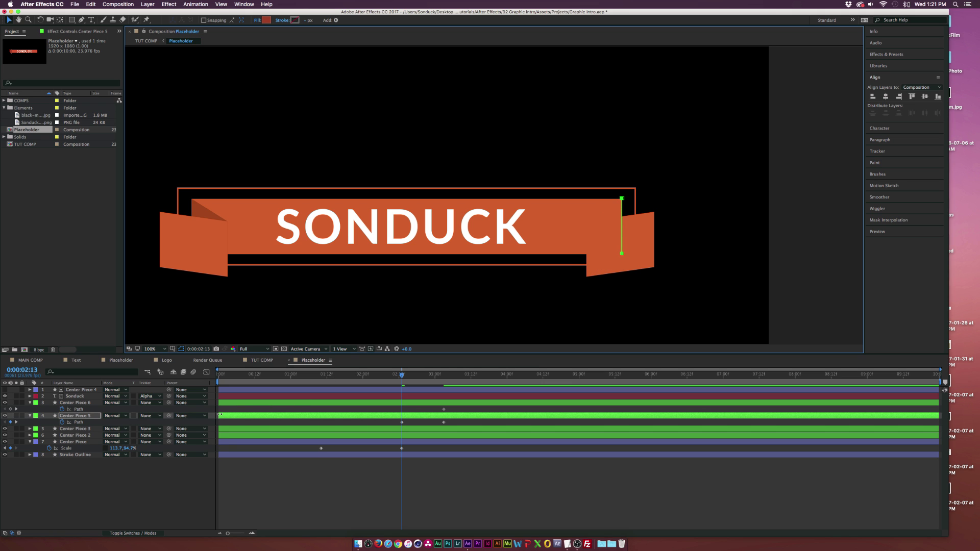
drag(220, 415, 401, 417)
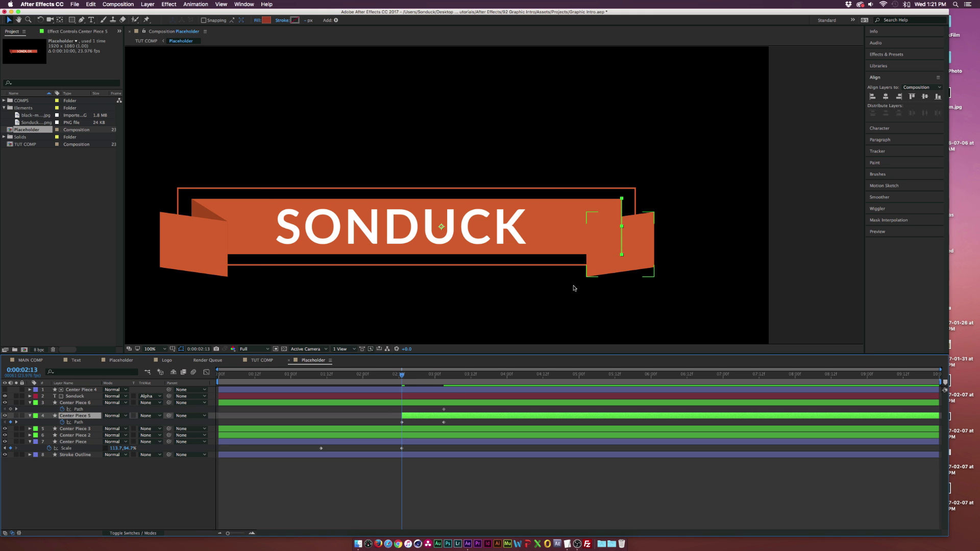
Animate Center Piece 6 to unfold from its inner edge beginning at 0:00:03:03, and trim the layer to start there
drag(404, 378, 443, 379)
click(443, 404)
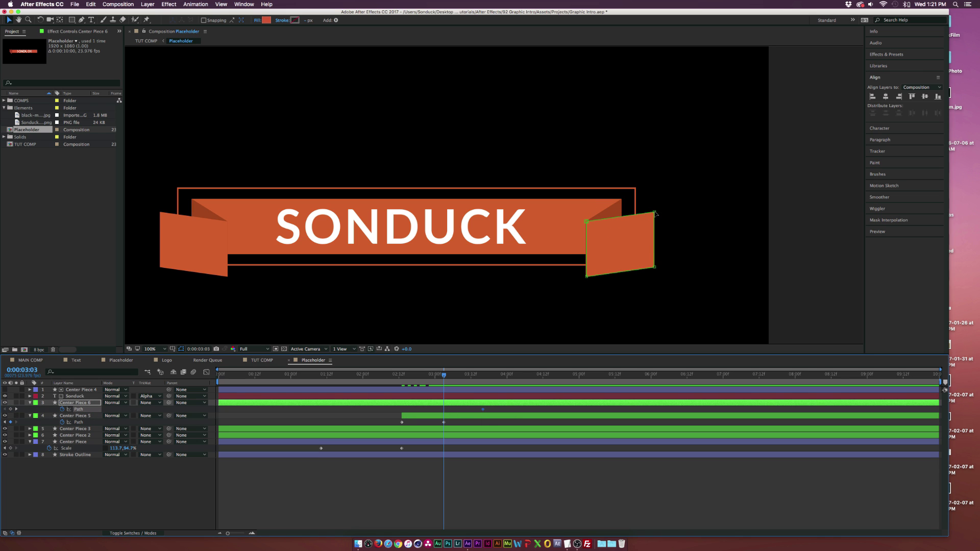
drag(655, 269, 588, 276)
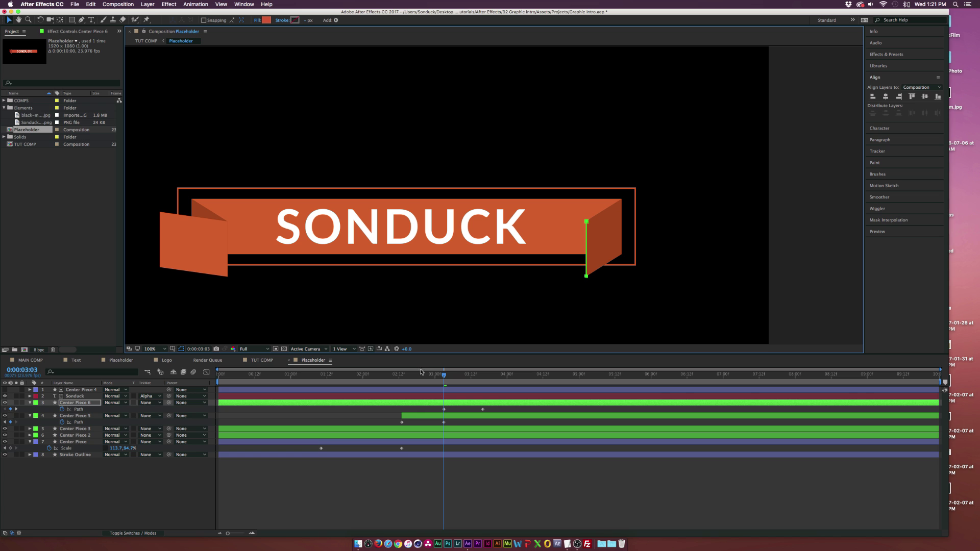
drag(437, 381, 500, 411)
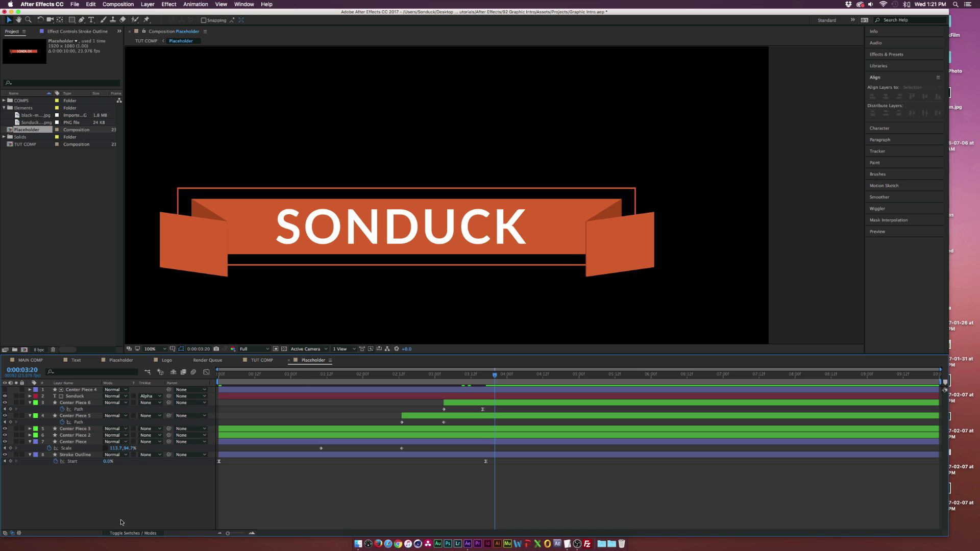
Enable motion blur for all Placeholder layers and for the composition, and preview the banner animation
click(127, 533)
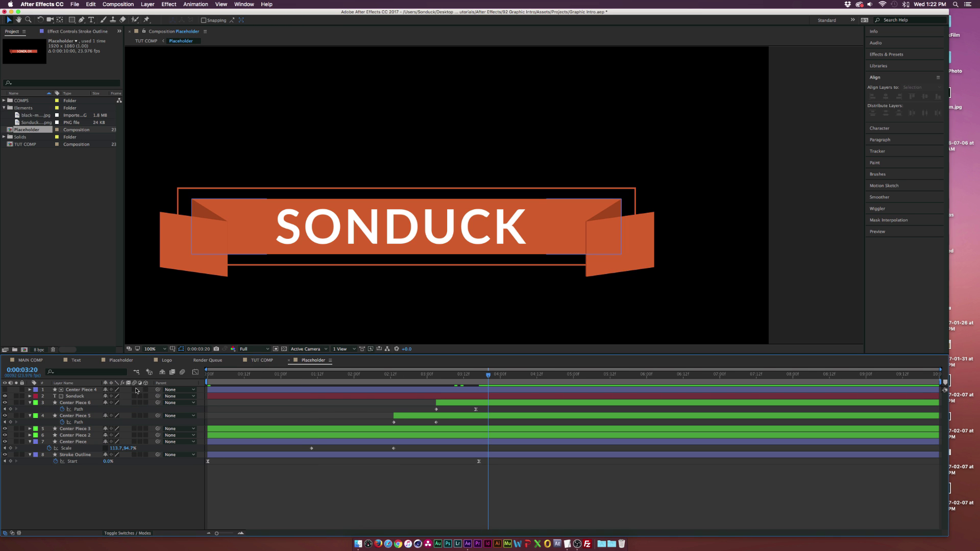
drag(134, 389, 142, 469)
click(183, 372)
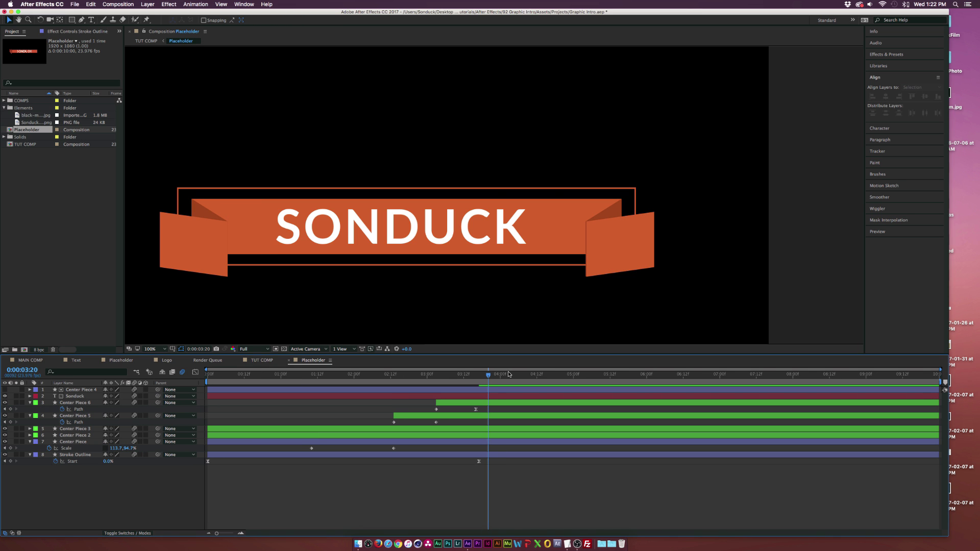
drag(489, 376, 452, 394)
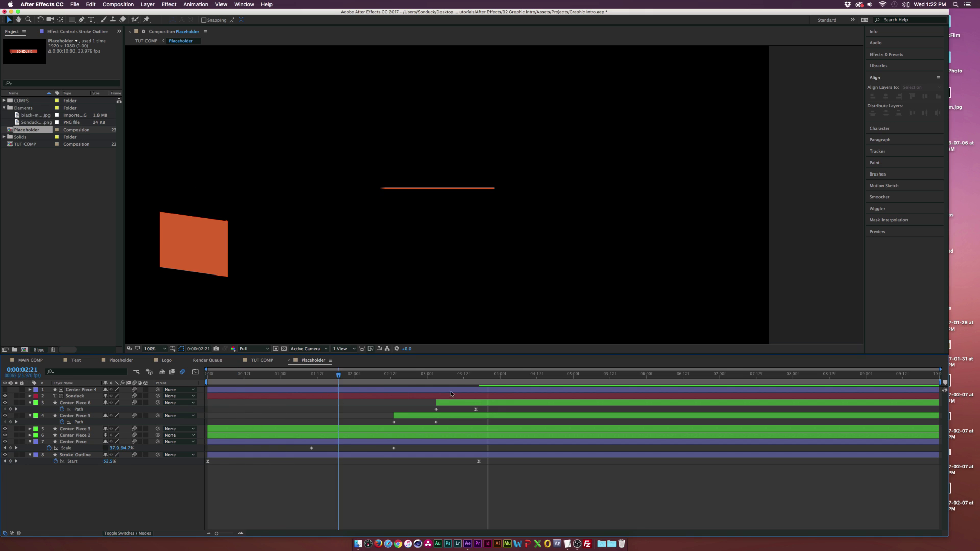
key(space)
Switch to TUT COMP, fit the composition in the view, and check the banner at several times over the patterned background
click(263, 360)
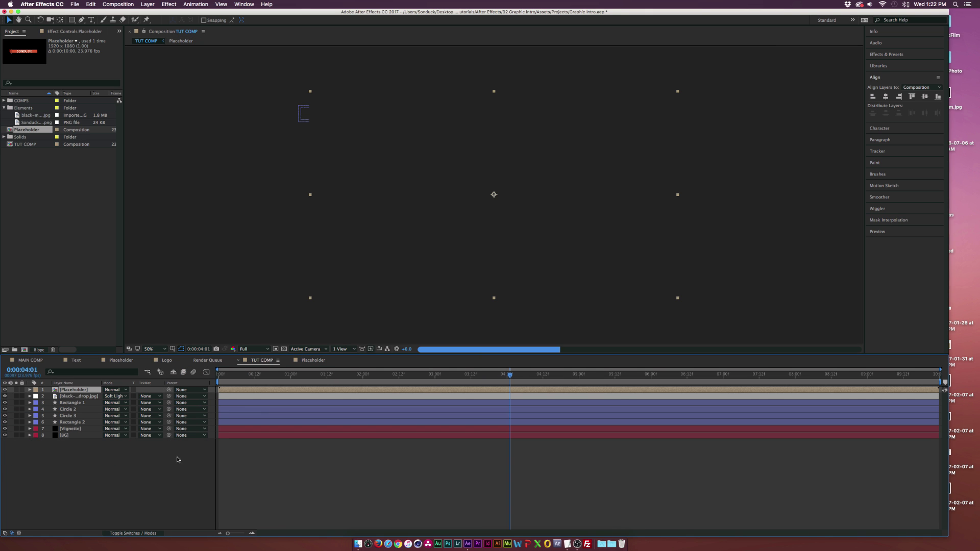
click(148, 349)
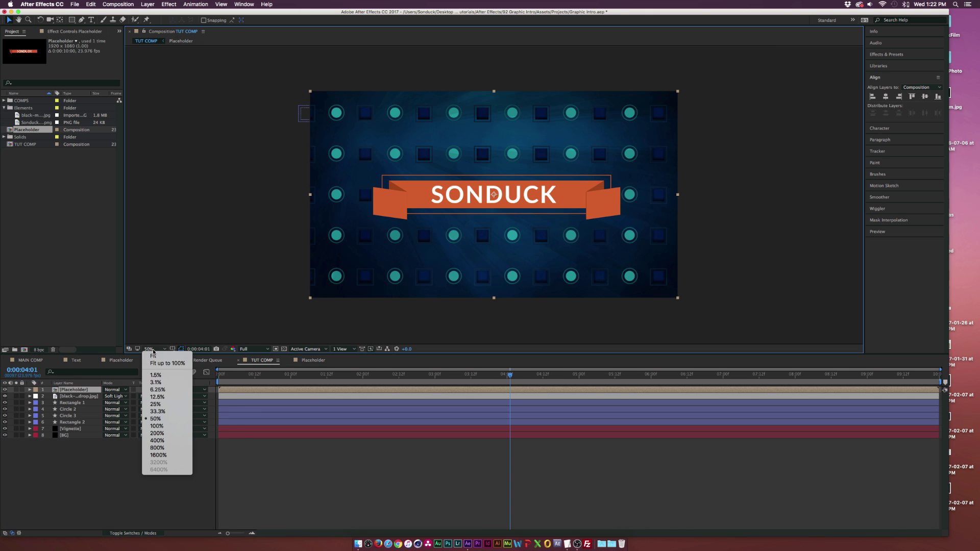
click(176, 357)
click(362, 375)
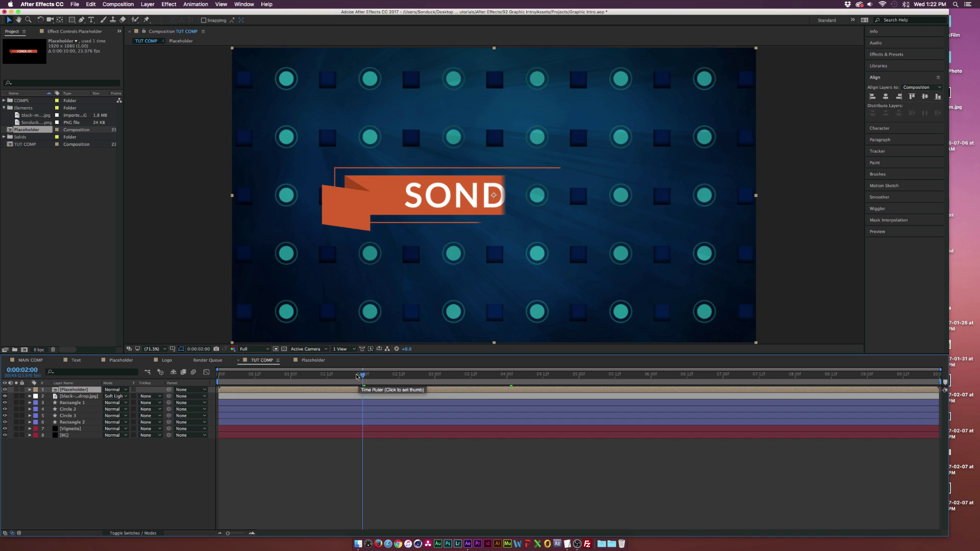
click(297, 375)
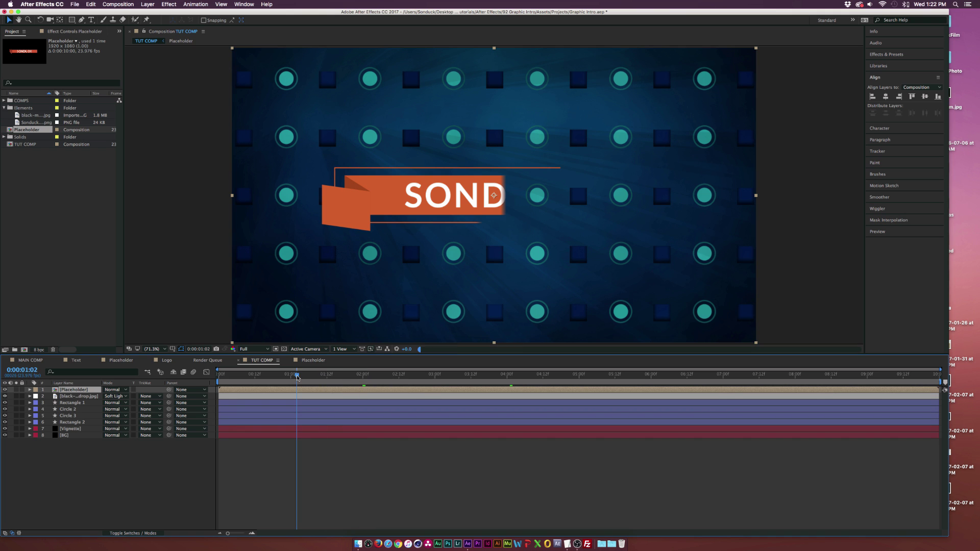
click(383, 375)
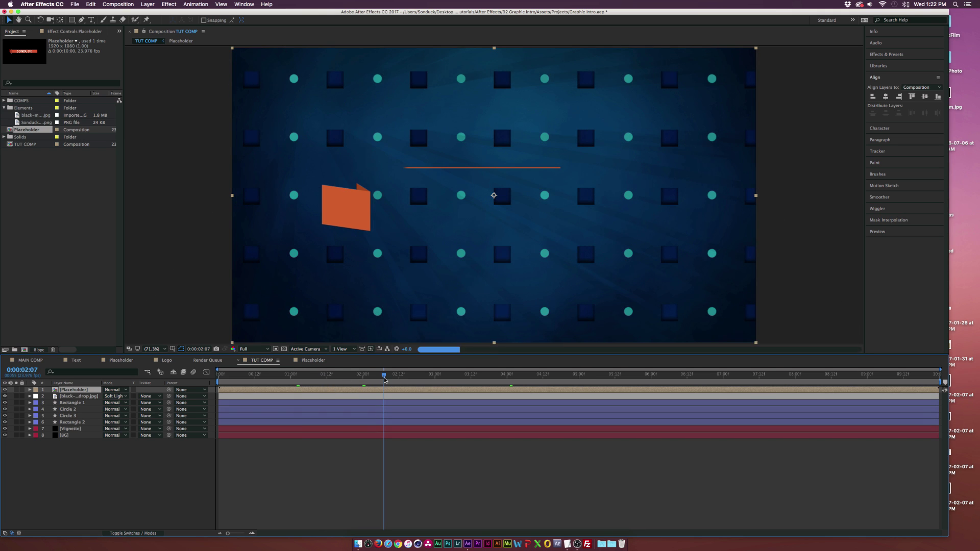
Show the layer switches for the TUT COMP layers
click(114, 533)
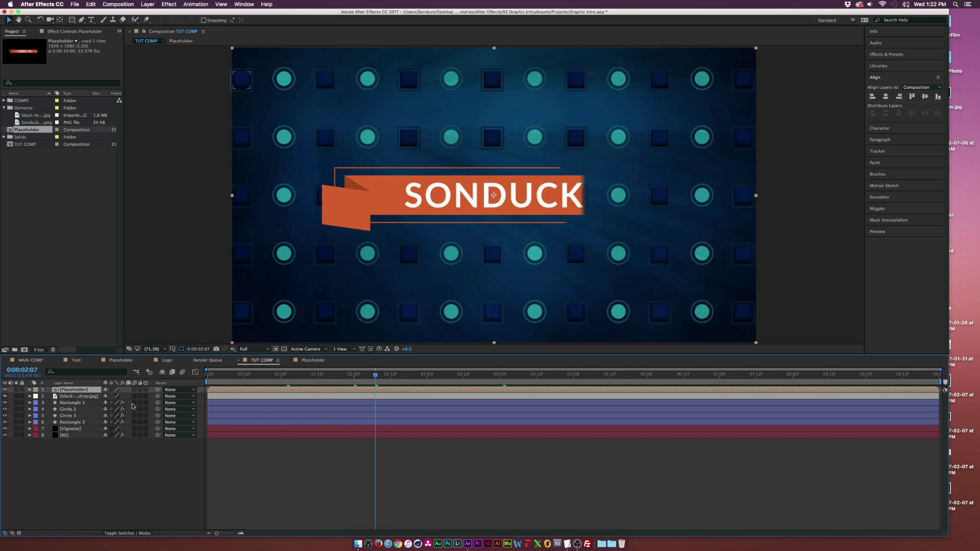